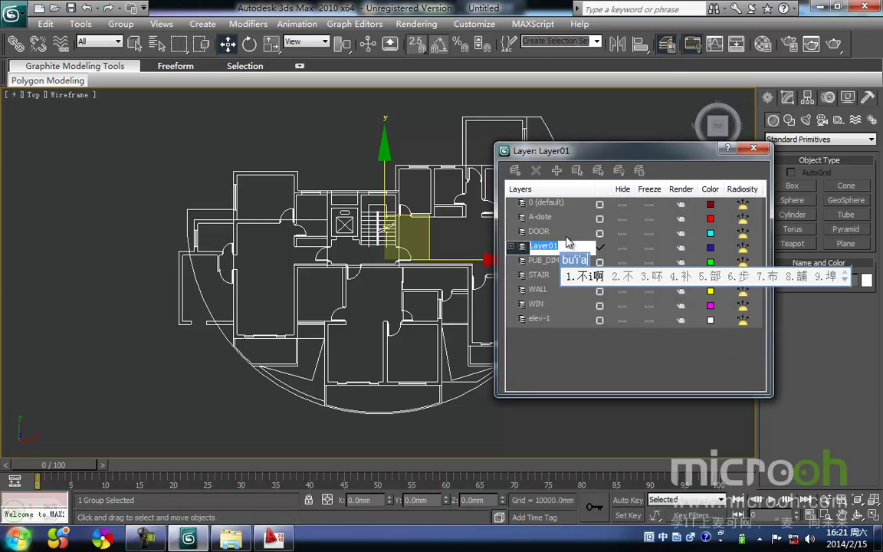
{"action": "type", "text": "zhu"}
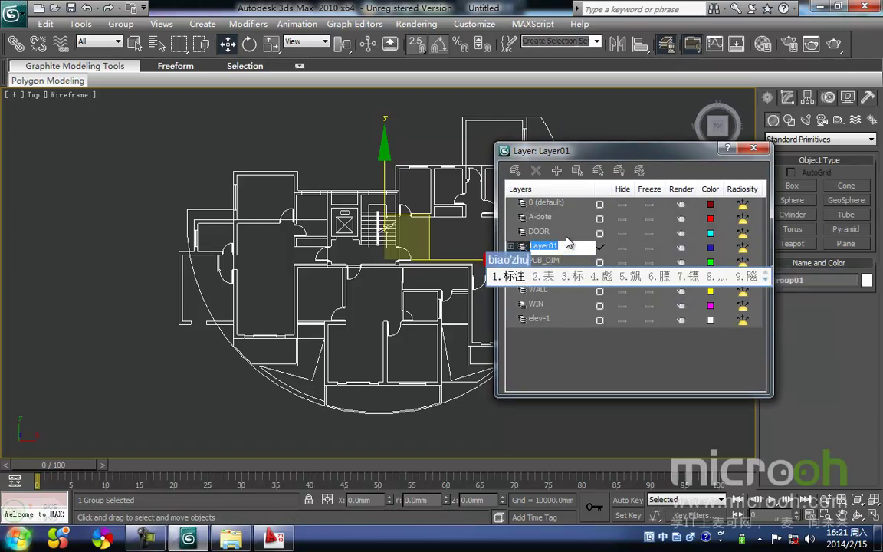
{"action": "key", "text": "space"}
{"action": "key", "text": "BackSpace"}
{"action": "key", "text": "BackSpace"}
{"action": "type", "text": "bi'ao'chun"}
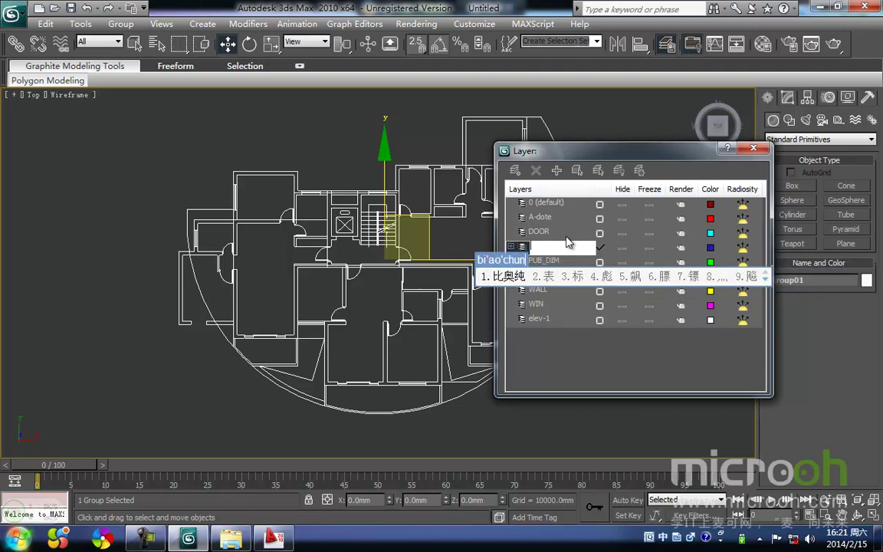
{"action": "key", "text": "BackSpace"}
{"action": "key", "text": "BackSpace"}
{"action": "key", "text": "BackSpace"}
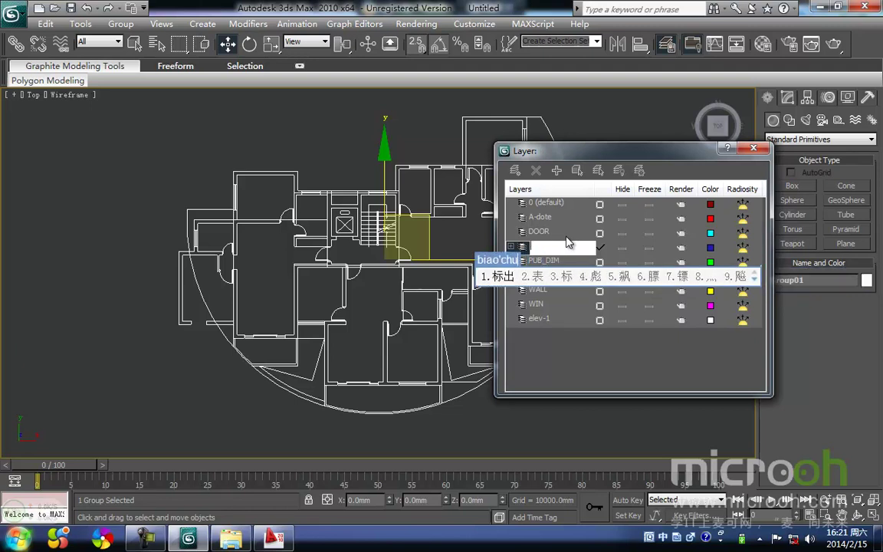
{"action": "type", "text": "hun"}
{"action": "key", "text": "BackSpace"}
{"action": "key", "text": "BackSpace"}
{"action": "key", "text": "BackSpace"}
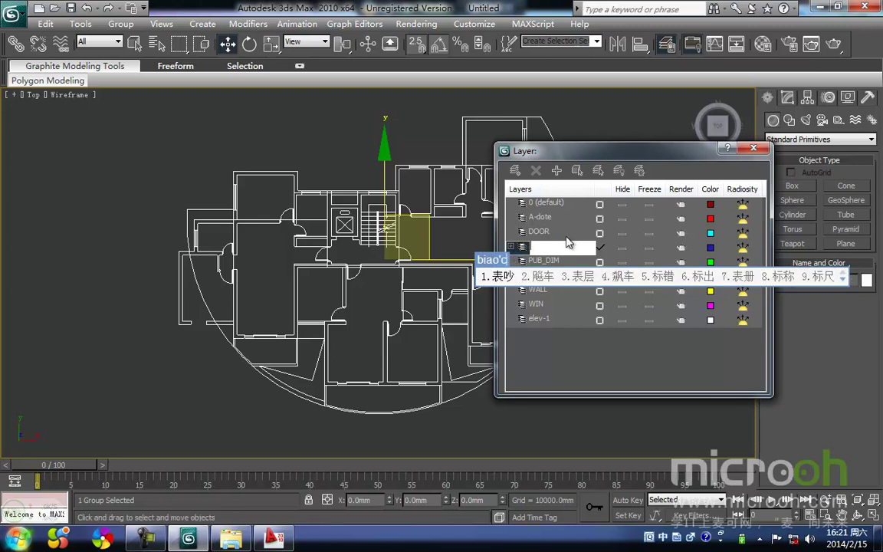
{"action": "key", "text": "BackSpace"}
{"action": "key", "text": "BackSpace"}
{"action": "key", "text": "BackSpace"}
{"action": "key", "text": "BackSpace"}
{"action": "key", "text": "BackSpace"}
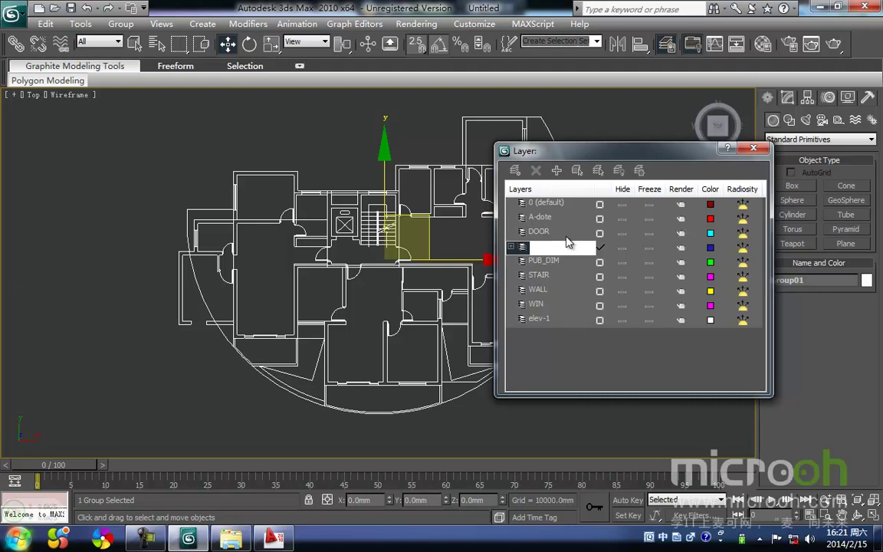
Step: Rename the new layer as biaozhunceng
{"action": "type", "text": "biaozhu"}
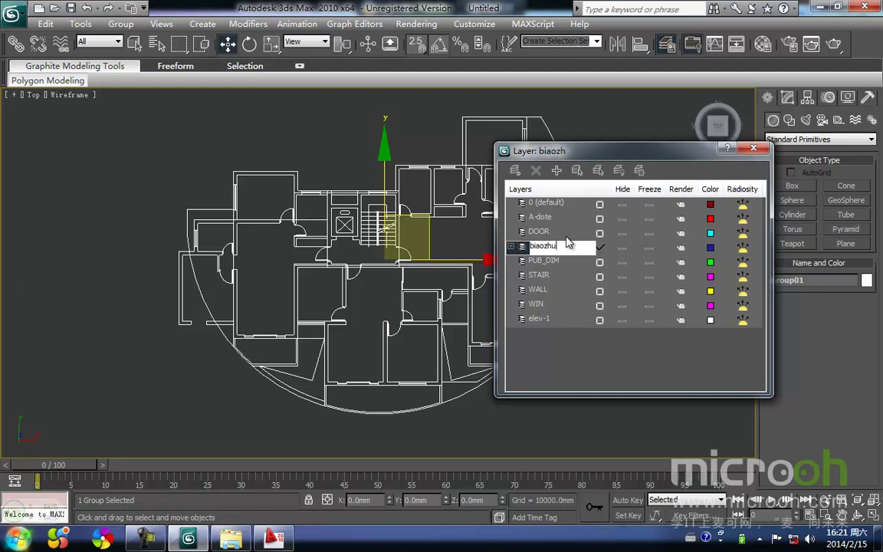
{"action": "type", "text": "nceng"}
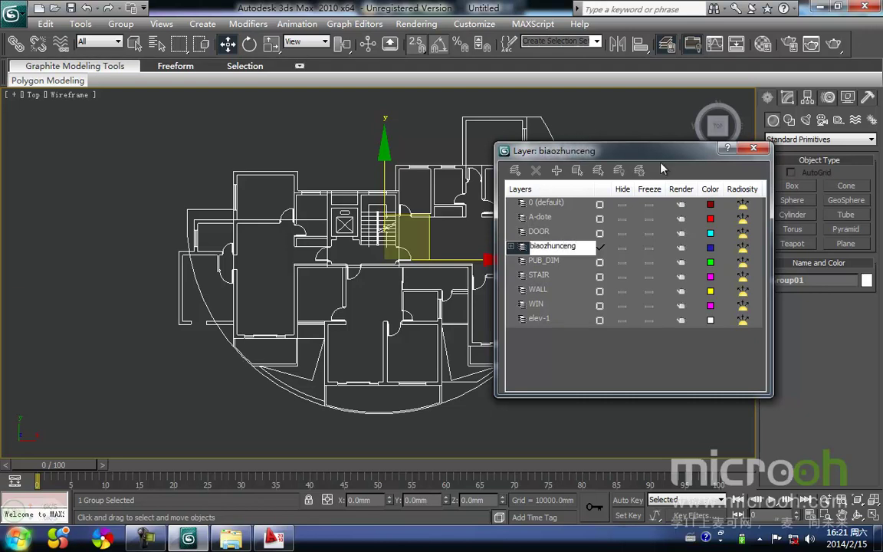
{"action": "key", "text": "Return"}
Step: Select the floor plan group and add it to the biaozhunceng layer
{"action": "left_click", "coordinate": [349, 135]}
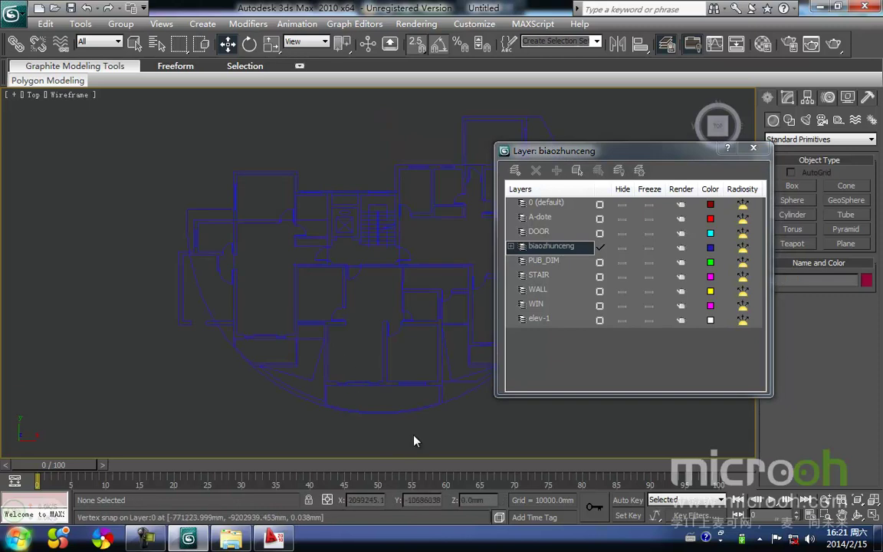
{"action": "left_click_drag", "start_coordinate": [392, 380], "coordinate": [390, 375]}
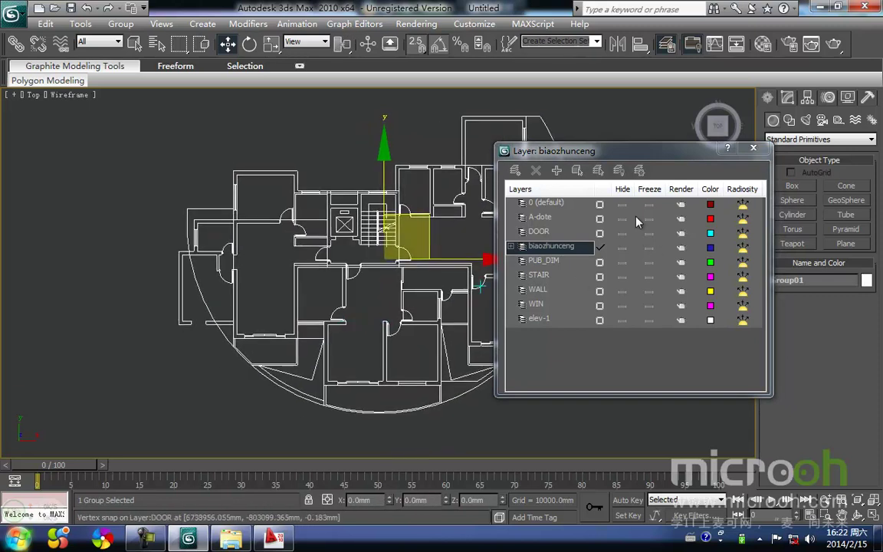
{"action": "left_click", "coordinate": [560, 172]}
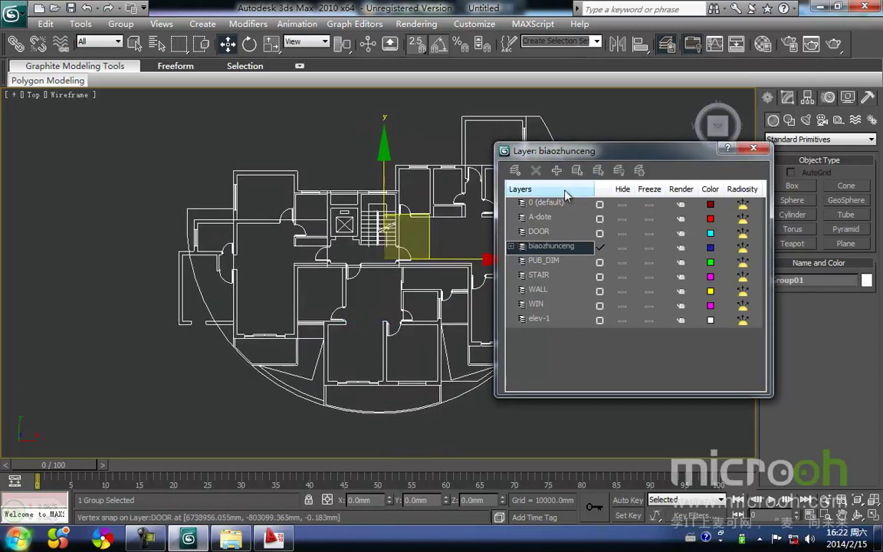
Step: Freeze the biaozhunceng layer and make 0 (default) the current layer, closing the layer manager
{"action": "left_click", "coordinate": [650, 248]}
{"action": "left_click", "coordinate": [600, 204]}
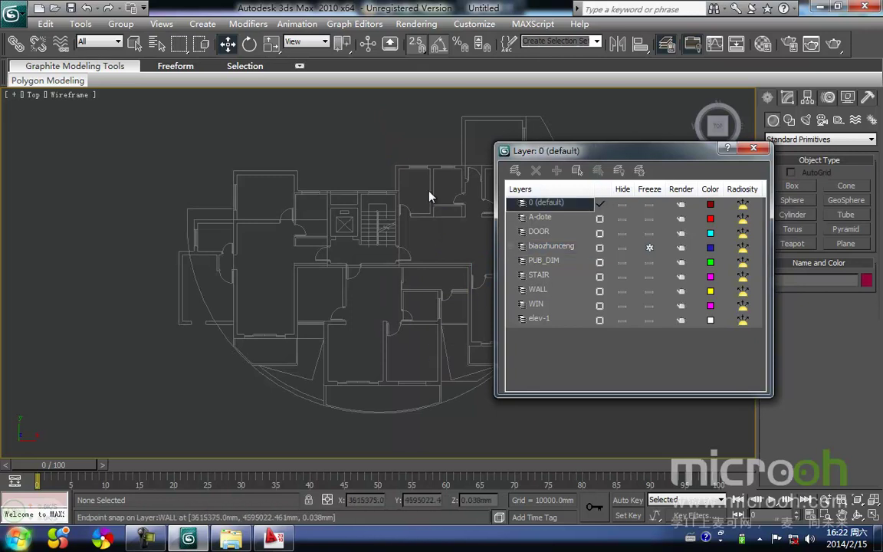
{"action": "left_click", "coordinate": [753, 149]}
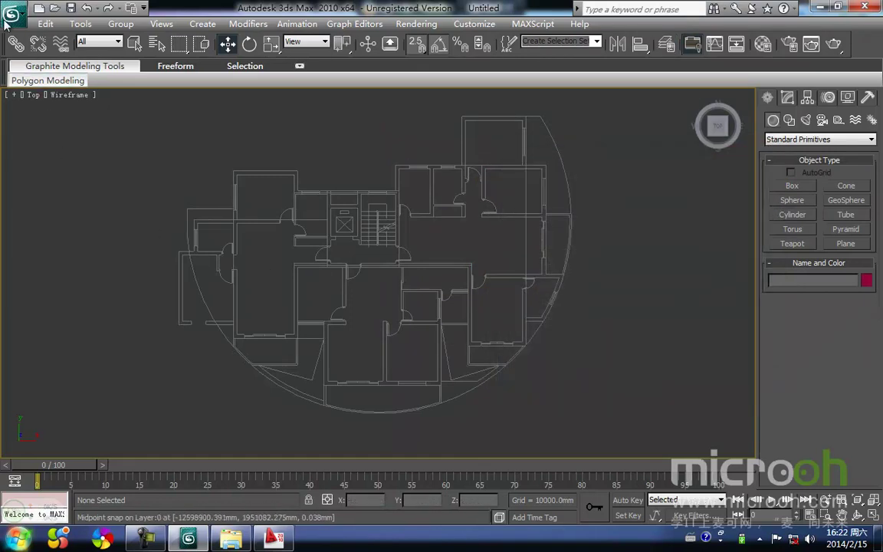
Step: Import the wudingcheng AutoCAD drawing into the scene with the default import options
{"action": "left_click", "coordinate": [16, 13]}
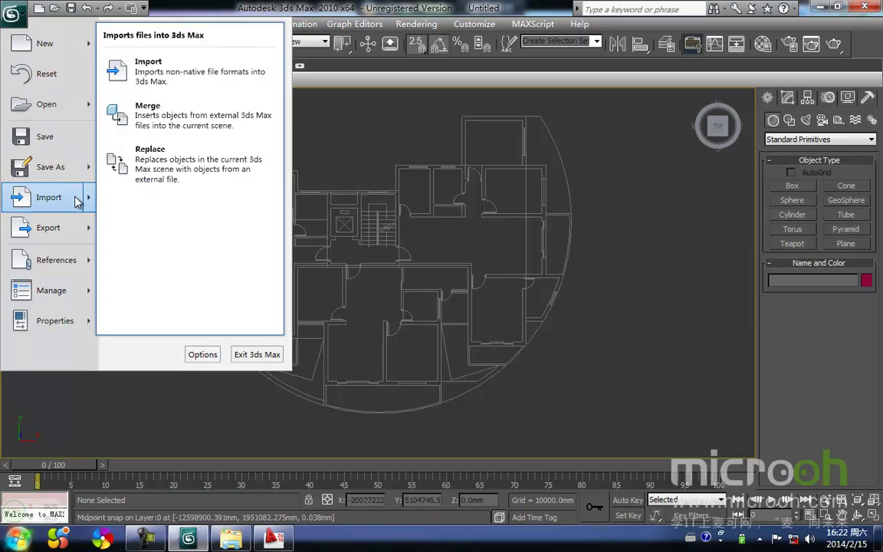
{"action": "mouse_move", "coordinate": [66, 200]}
{"action": "left_click", "coordinate": [154, 71]}
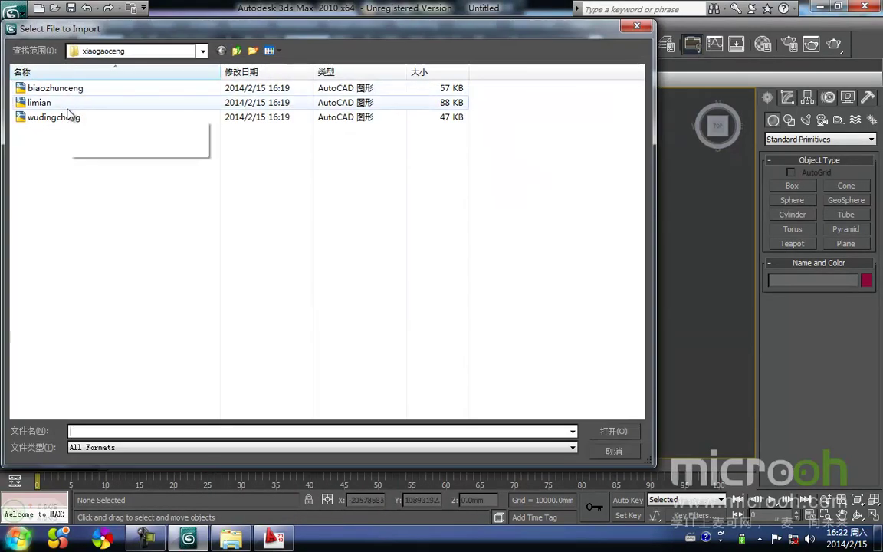
{"action": "left_click", "coordinate": [62, 117]}
{"action": "left_click", "coordinate": [616, 433]}
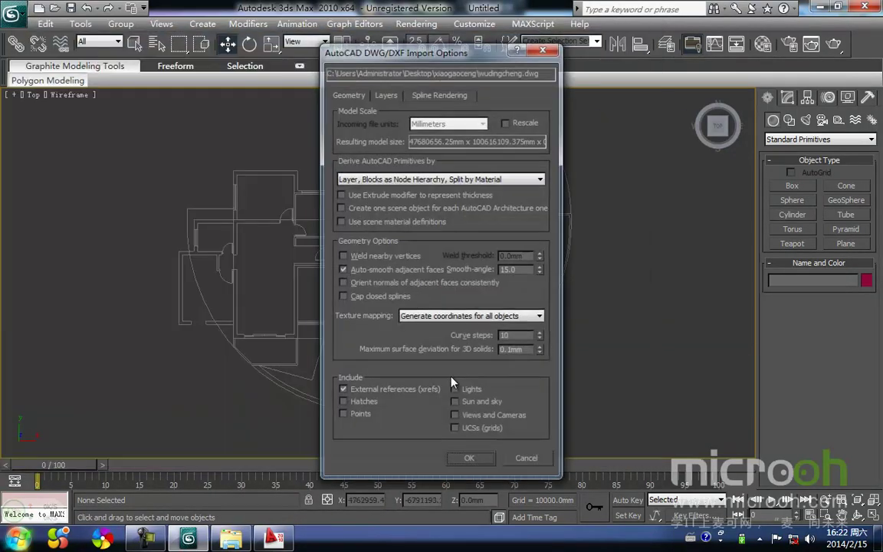
{"action": "left_click", "coordinate": [474, 455]}
Step: Group all shapes of the imported roof plan under the default group name
{"action": "middle_click_drag", "start_coordinate": [620, 296], "coordinate": [529, 327]}
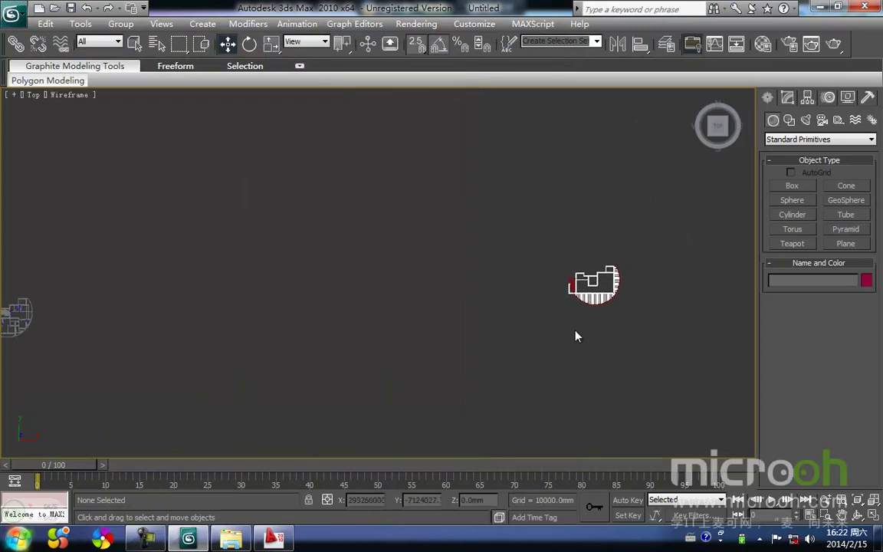
{"action": "left_click_drag", "start_coordinate": [644, 329], "coordinate": [487, 215]}
{"action": "left_click", "coordinate": [120, 24]}
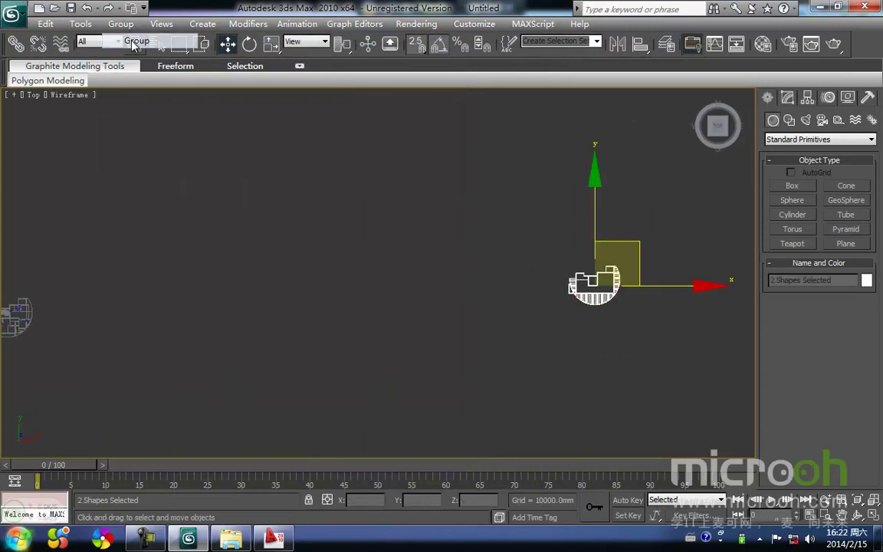
{"action": "left_click", "coordinate": [135, 38]}
{"action": "left_click", "coordinate": [460, 292]}
Step: Select the roof plan group and set its X and Y positions to 0.0 mm
{"action": "left_click", "coordinate": [524, 358]}
{"action": "left_click", "coordinate": [591, 281]}
{"action": "right_click", "coordinate": [390, 499]}
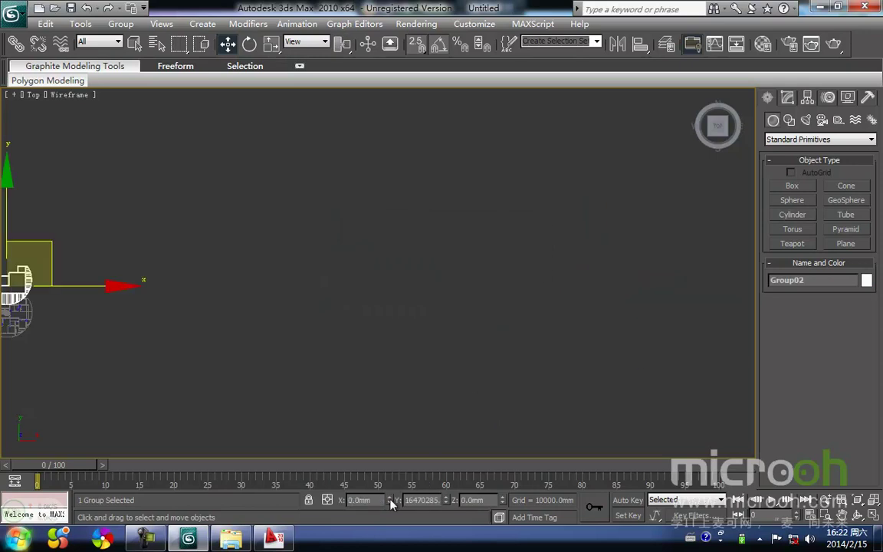
{"action": "right_click", "coordinate": [447, 499]}
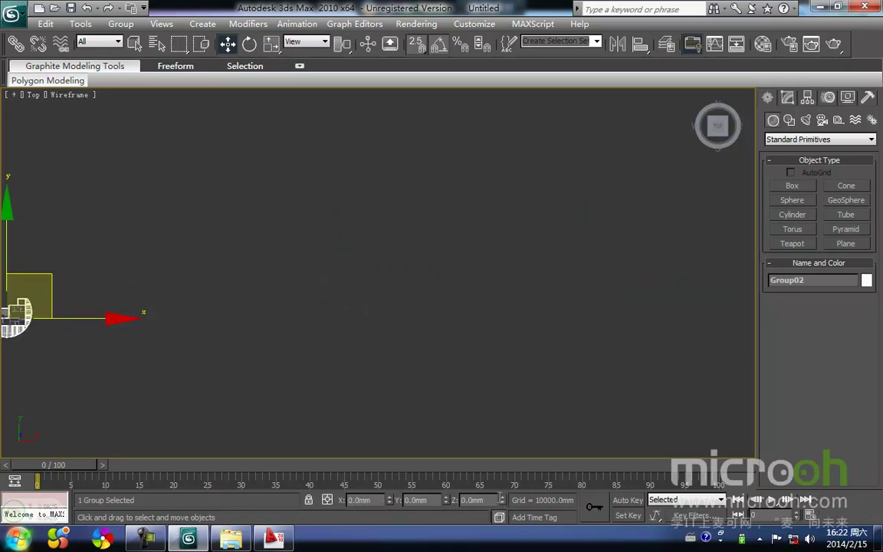
Step: Move the roof plan group so its outline lines up with the frozen floor plan
{"action": "key", "text": "z"}
{"action": "scroll", "coordinate": [536, 429], "scroll_direction": "up", "scroll_amount": 8}
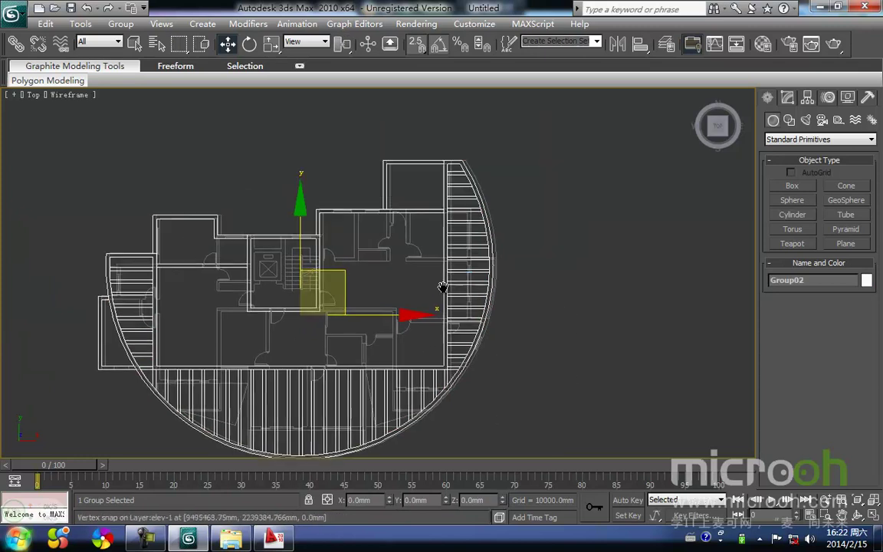
{"action": "left_click_drag", "start_coordinate": [403, 368], "coordinate": [378, 316]}
{"action": "middle_click_drag", "start_coordinate": [242, 336], "coordinate": [365, 266]}
{"action": "scroll", "coordinate": [372, 268], "scroll_direction": "down", "scroll_amount": 8}
{"action": "middle_click_drag", "start_coordinate": [361, 326], "coordinate": [435, 247]}
{"action": "key", "text": "space"}
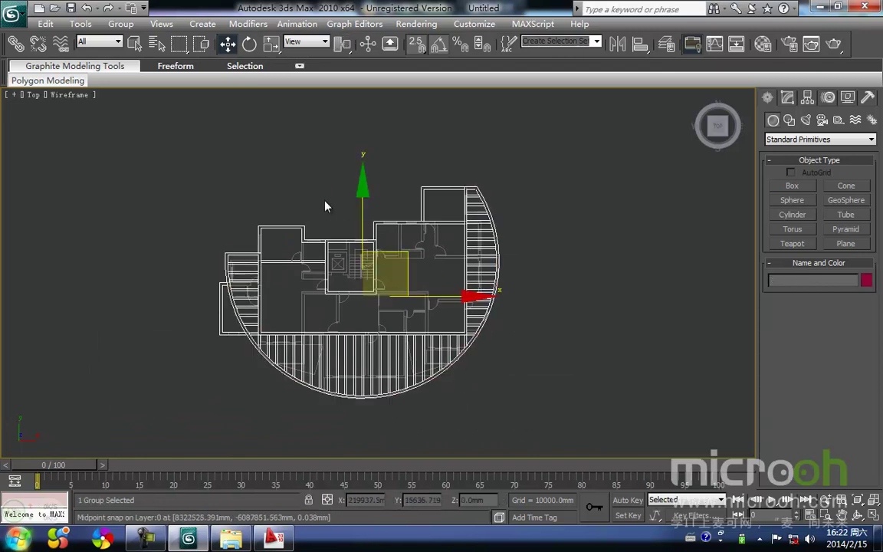
Step: Create a layer named wd and add the roof plan group to it
{"action": "left_click", "coordinate": [666, 43]}
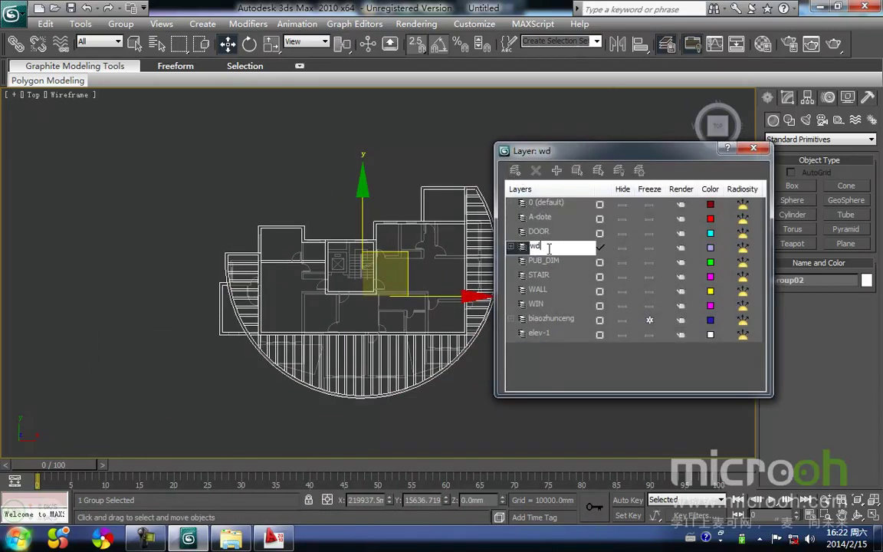
{"action": "left_click", "coordinate": [453, 424]}
{"action": "key", "text": "ctrl+z"}
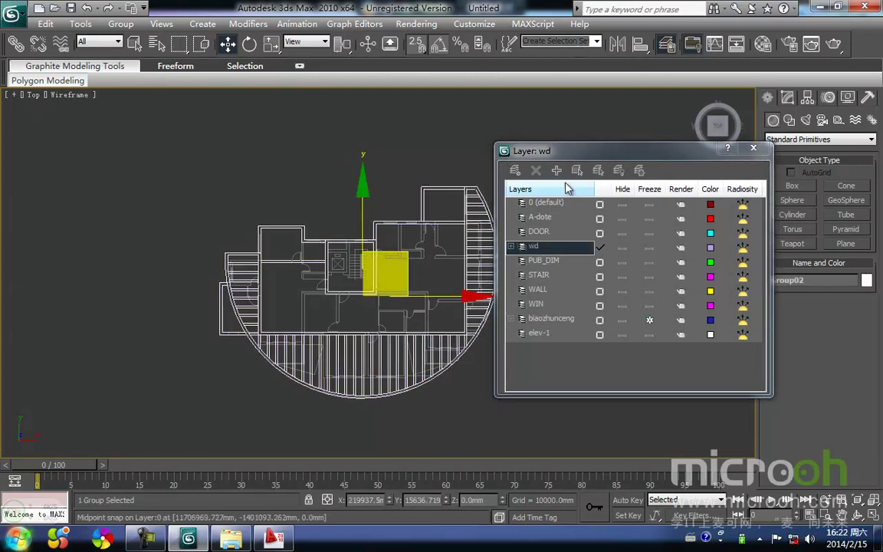
{"action": "left_click", "coordinate": [556, 170]}
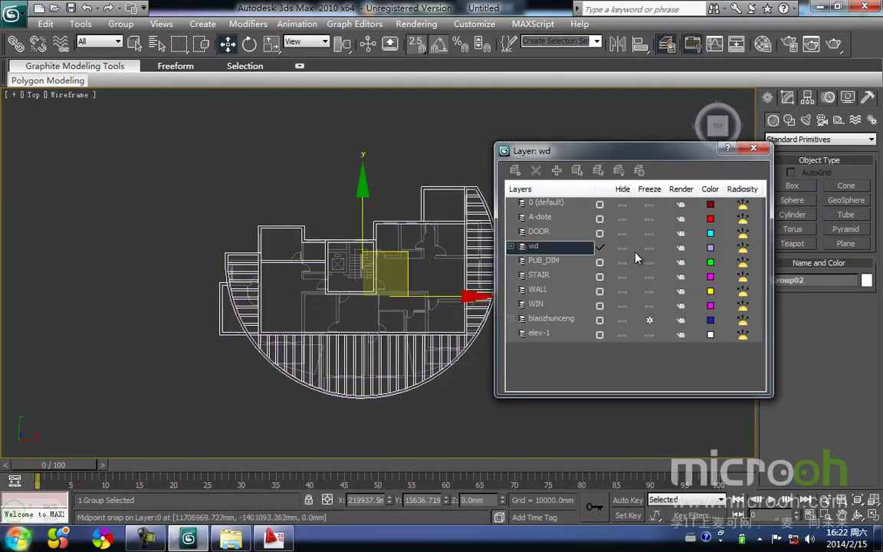
Step: Freeze and hide the wd layer, closing the layer manager
{"action": "left_click", "coordinate": [648, 249]}
{"action": "left_click", "coordinate": [622, 247]}
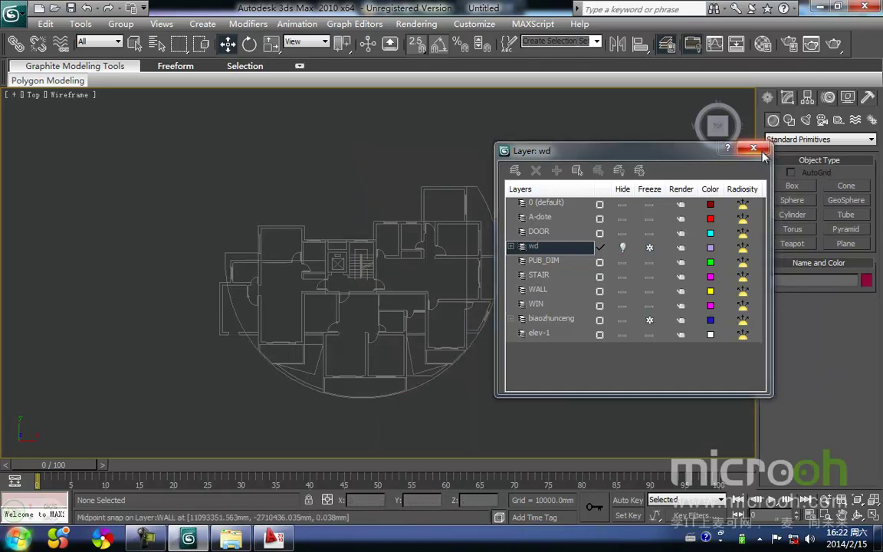
{"action": "left_click", "coordinate": [754, 148]}
Step: Import the limian AutoCAD drawing into the scene with the default import options
{"action": "left_click", "coordinate": [11, 13]}
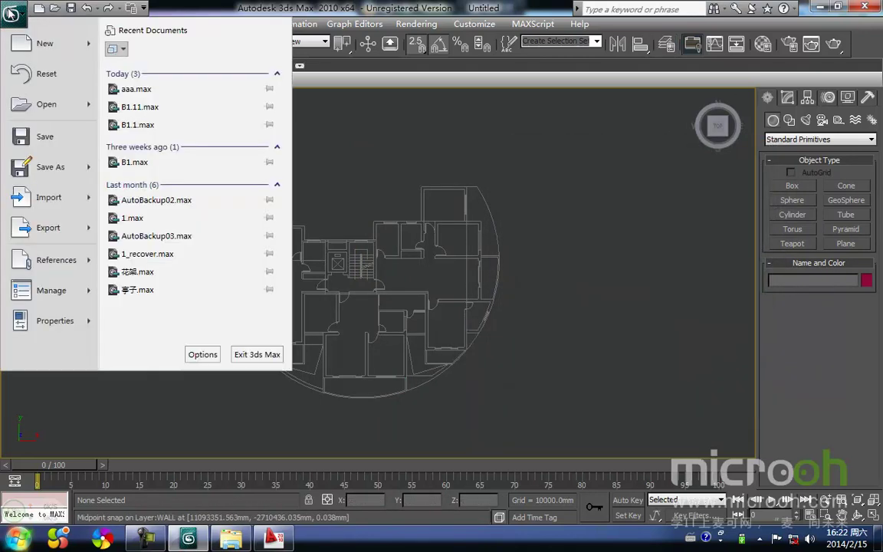
{"action": "mouse_move", "coordinate": [36, 196]}
{"action": "left_click", "coordinate": [192, 71]}
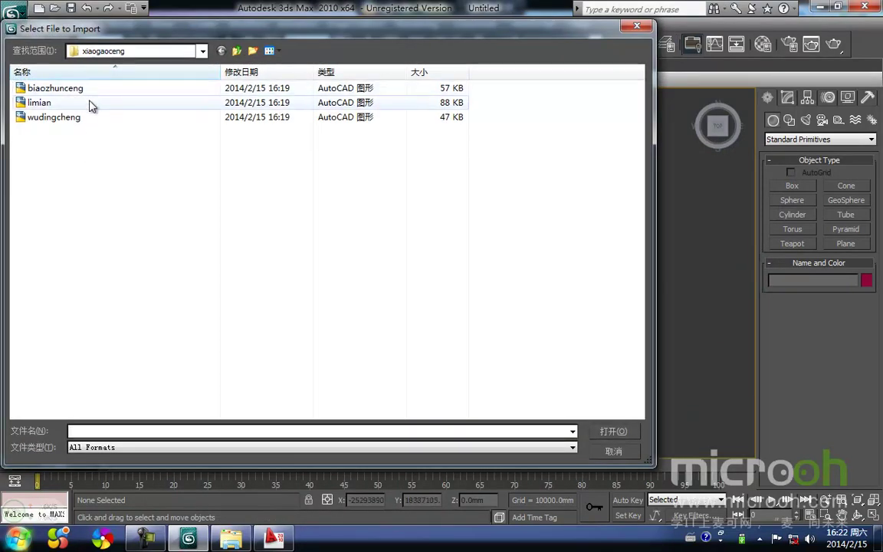
{"action": "left_click", "coordinate": [90, 103]}
{"action": "left_click", "coordinate": [613, 434]}
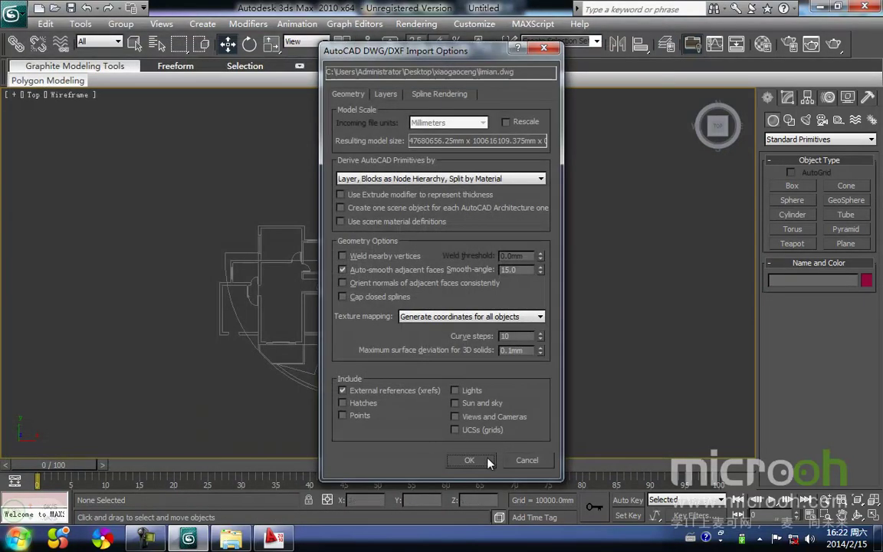
{"action": "left_click", "coordinate": [473, 457]}
Step: Group all shapes of the imported building elevation under the default group name
{"action": "middle_click_drag", "start_coordinate": [618, 372], "coordinate": [532, 375]}
{"action": "left_click_drag", "start_coordinate": [661, 403], "coordinate": [491, 253]}
{"action": "left_click", "coordinate": [120, 23]}
{"action": "left_click", "coordinate": [129, 38]}
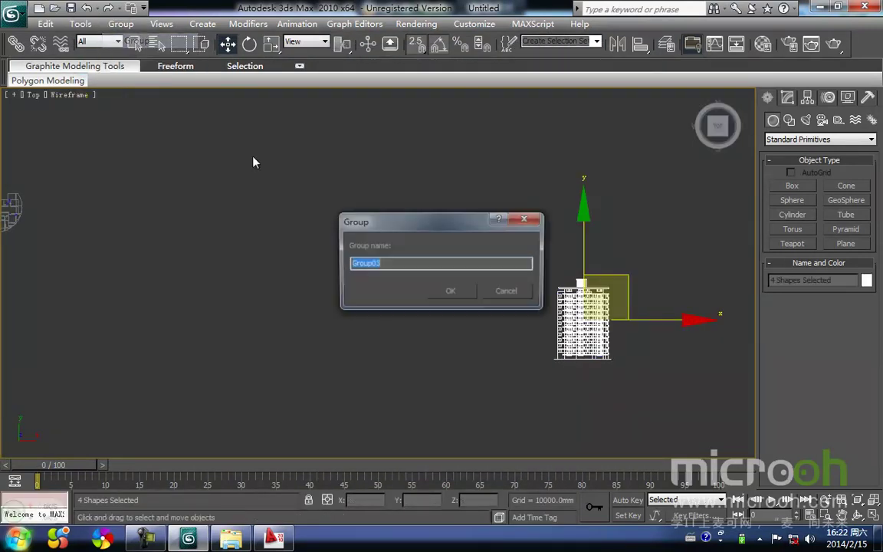
{"action": "left_click", "coordinate": [449, 292]}
Step: Set the elevation group's X and Y positions to 0.0 mm
{"action": "left_click_drag", "start_coordinate": [645, 410], "coordinate": [546, 304]}
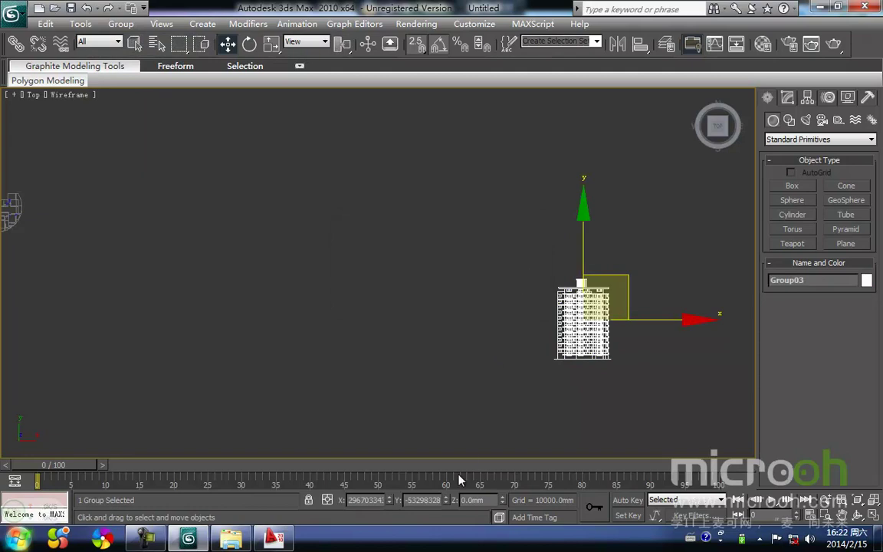
{"action": "right_click", "coordinate": [389, 500]}
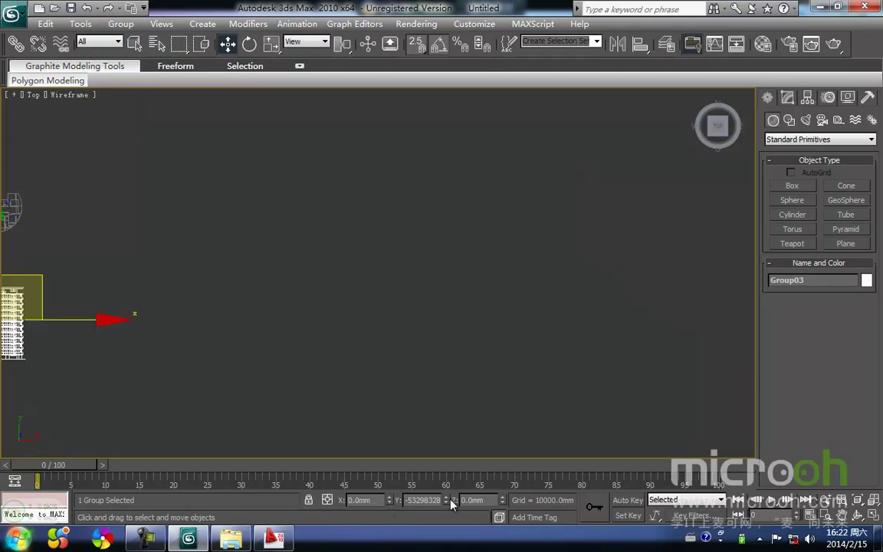
{"action": "right_click", "coordinate": [447, 500]}
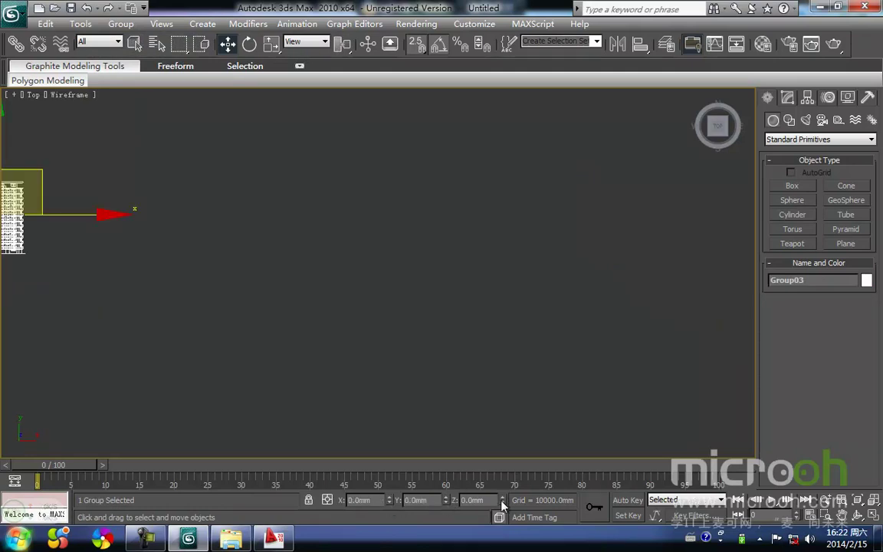
{"action": "key", "text": "z"}
{"action": "left_click", "coordinate": [549, 423]}
{"action": "left_click_drag", "start_coordinate": [547, 423], "coordinate": [415, 305]}
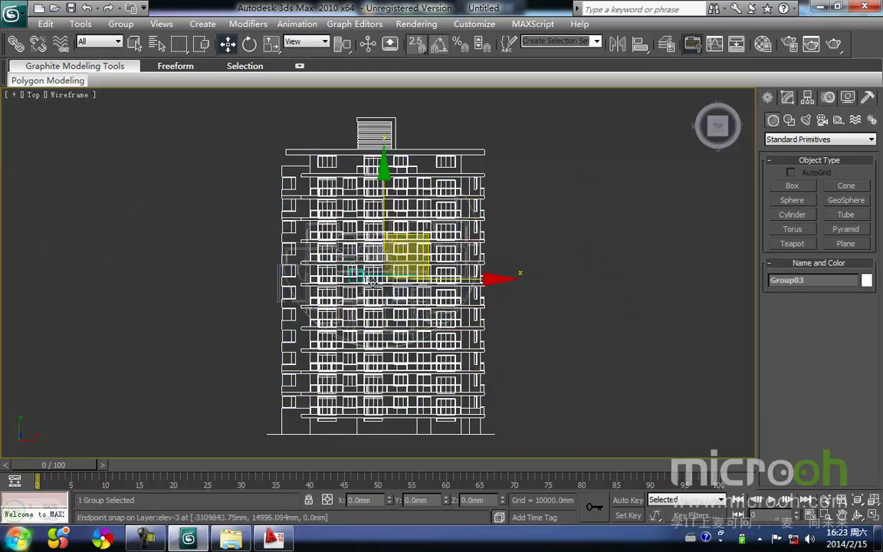
Step: Move the elevation group up along the Y axis to about 18,820,000 mm, with its ground line across the floor plan
{"action": "middle_click_drag", "start_coordinate": [391, 299], "coordinate": [375, 329]}
{"action": "left_click_drag", "start_coordinate": [369, 231], "coordinate": [359, 76]}
{"action": "middle_click_drag", "start_coordinate": [368, 281], "coordinate": [365, 260]}
{"action": "scroll", "coordinate": [364, 261], "scroll_direction": "up", "scroll_amount": 2}
{"action": "scroll", "coordinate": [364, 261], "scroll_direction": "down", "scroll_amount": 1}
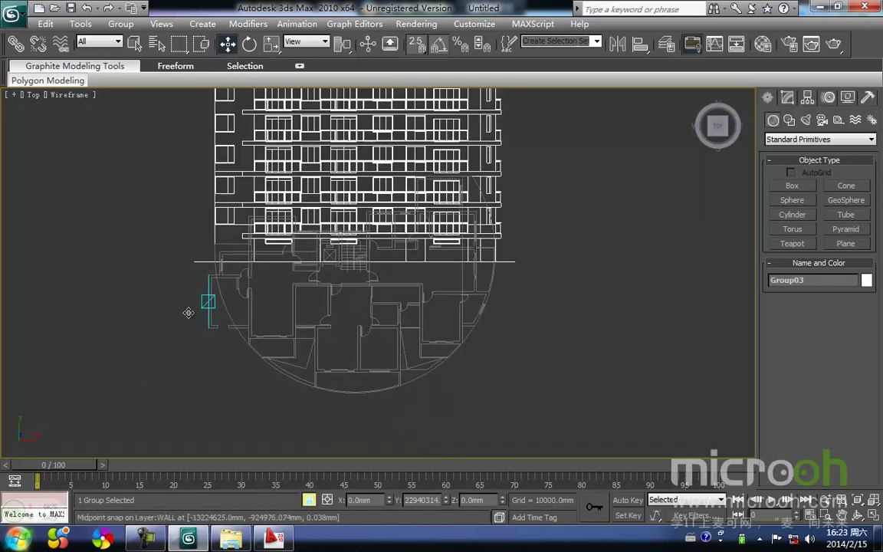
{"action": "middle_click_drag", "start_coordinate": [207, 359], "coordinate": [212, 347]}
{"action": "left_click_drag", "start_coordinate": [325, 225], "coordinate": [325, 272]}
{"action": "middle_click_drag", "start_coordinate": [371, 324], "coordinate": [353, 357]}
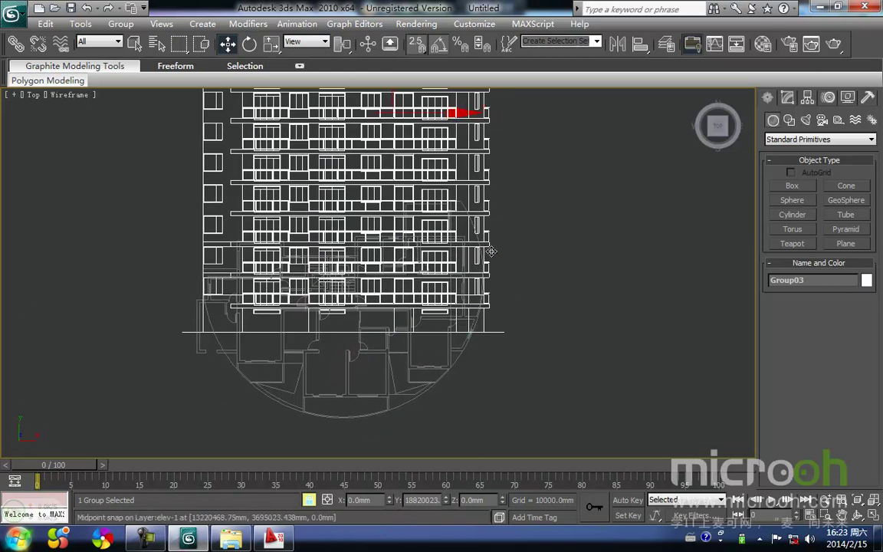
Step: Move the elevation group to about X -544,812 mm and Y 8,245,000 mm, lining up its windows with the floor plan's lower window openings
{"action": "scroll", "coordinate": [294, 286], "scroll_direction": "up", "scroll_amount": 8}
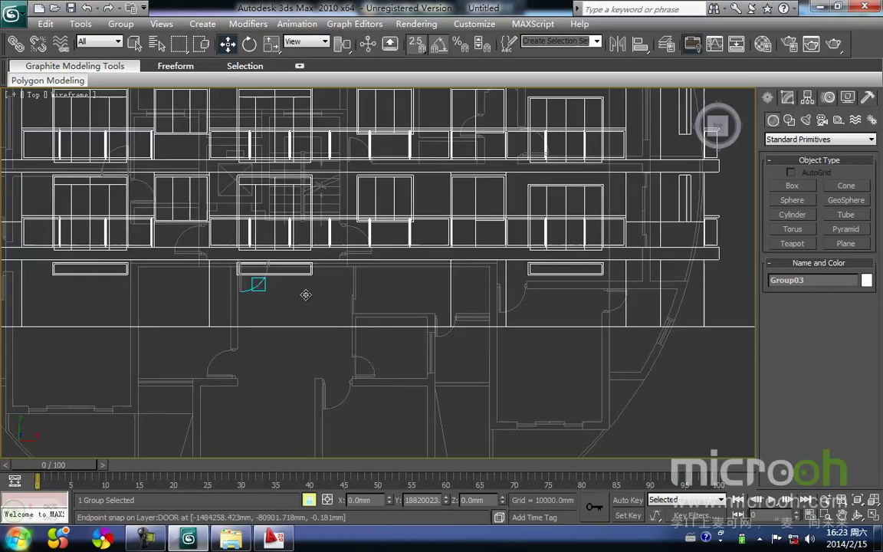
{"action": "scroll", "coordinate": [322, 264], "scroll_direction": "down", "scroll_amount": 5}
{"action": "scroll", "coordinate": [325, 208], "scroll_direction": "up", "scroll_amount": 6}
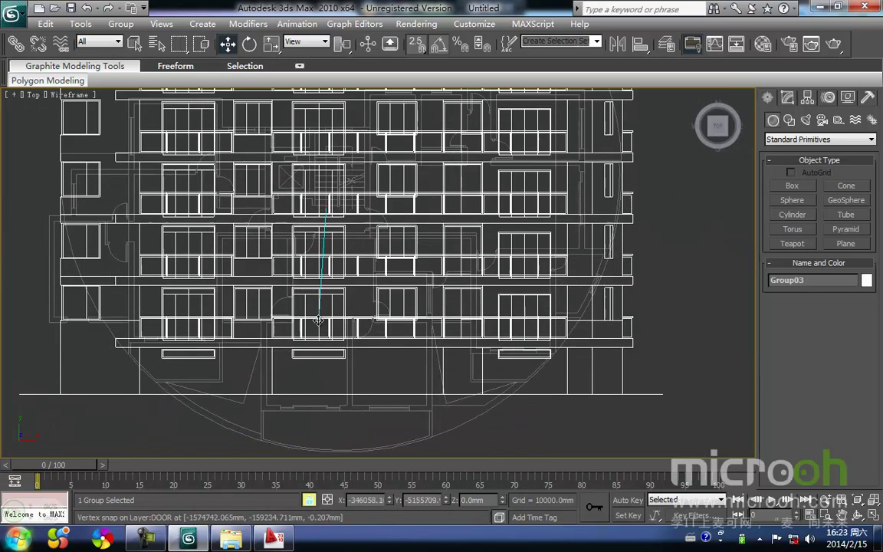
{"action": "scroll", "coordinate": [342, 267], "scroll_direction": "up", "scroll_amount": 2}
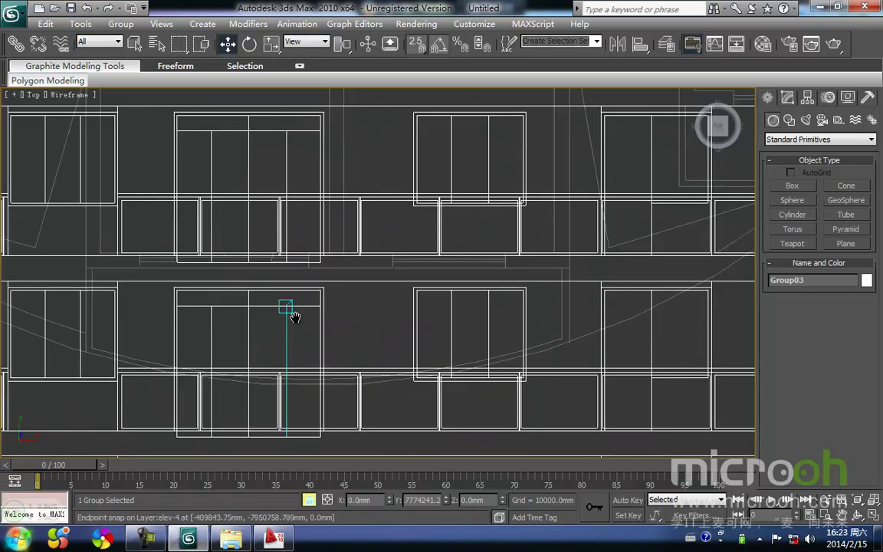
{"action": "left_click_drag", "start_coordinate": [356, 282], "coordinate": [339, 260]}
{"action": "middle_click_drag", "start_coordinate": [304, 276], "coordinate": [315, 270]}
{"action": "middle_click_drag", "start_coordinate": [230, 260], "coordinate": [315, 310]}
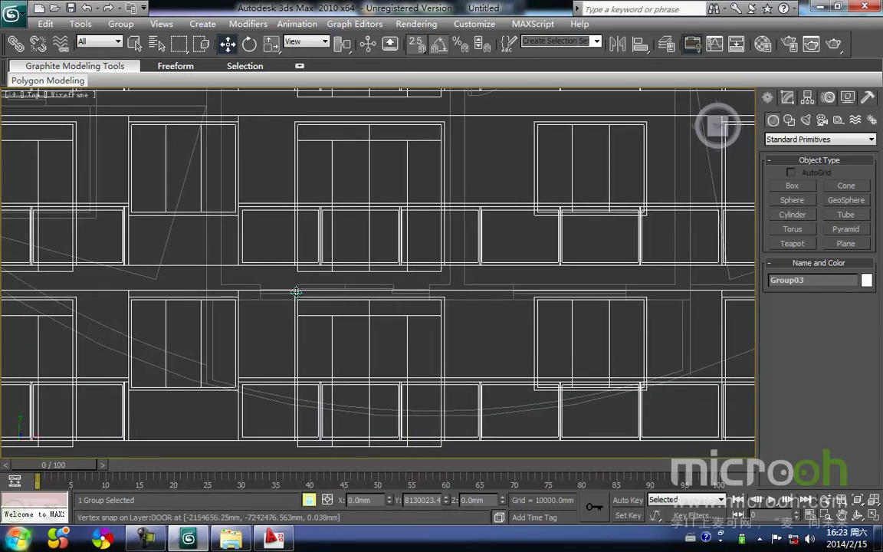
{"action": "left_click_drag", "start_coordinate": [294, 293], "coordinate": [266, 287]}
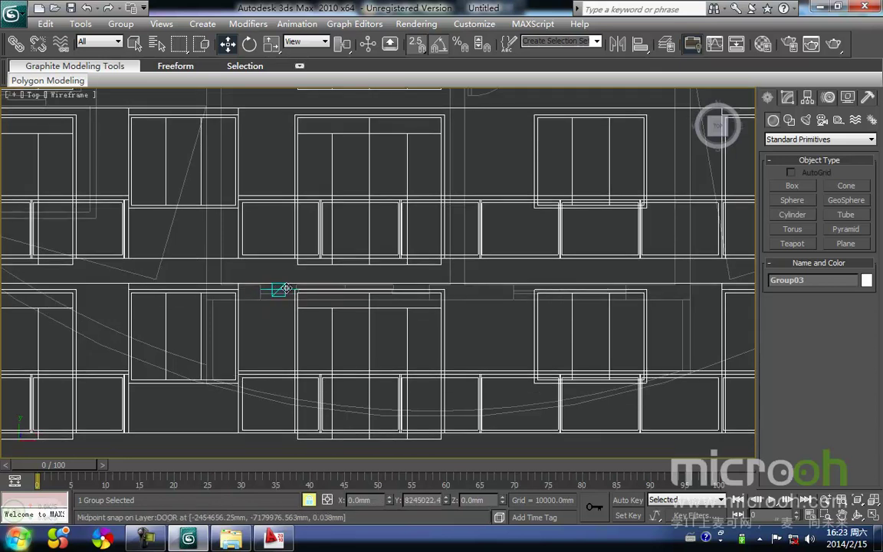
{"action": "left_click_drag", "start_coordinate": [286, 289], "coordinate": [256, 287]}
Step: Snap the lower corner of a leftmost elevation window to the plan's outer wall opening, moving the group to about X -514,781, Y 7,980,027 mm
{"action": "middle_click_drag", "start_coordinate": [330, 315], "coordinate": [541, 291]}
{"action": "scroll", "coordinate": [310, 271], "scroll_direction": "down", "scroll_amount": 3}
{"action": "middle_click_drag", "start_coordinate": [313, 287], "coordinate": [370, 337]}
{"action": "scroll", "coordinate": [368, 333], "scroll_direction": "down", "scroll_amount": 6}
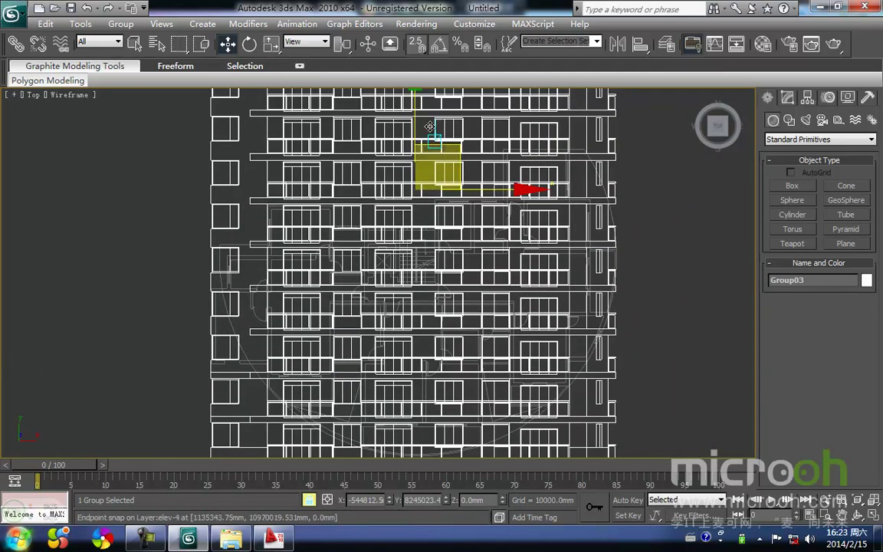
{"action": "right_click", "coordinate": [416, 113]}
{"action": "middle_click_drag", "start_coordinate": [427, 344], "coordinate": [425, 225]}
{"action": "scroll", "coordinate": [423, 307], "scroll_direction": "up", "scroll_amount": 5}
{"action": "middle_click_drag", "start_coordinate": [447, 330], "coordinate": [423, 234]}
{"action": "left_click_drag", "start_coordinate": [440, 238], "coordinate": [455, 355]}
{"action": "scroll", "coordinate": [424, 311], "scroll_direction": "down", "scroll_amount": 5}
{"action": "mouse_move", "coordinate": [434, 300]}
{"action": "middle_mouse_down"}
{"action": "mouse_move", "coordinate": [429, 417]}
{"action": "mouse_move", "coordinate": [506, 408]}
{"action": "middle_mouse_up"}
{"action": "scroll", "coordinate": [377, 273], "scroll_direction": "up", "scroll_amount": 5}
{"action": "middle_click_drag", "start_coordinate": [230, 300], "coordinate": [479, 273]}
{"action": "left_click_drag", "start_coordinate": [269, 257], "coordinate": [281, 320]}
{"action": "scroll", "coordinate": [277, 371], "scroll_direction": "up", "scroll_amount": 3}
{"action": "middle_click_drag", "start_coordinate": [276, 371], "coordinate": [325, 224]}
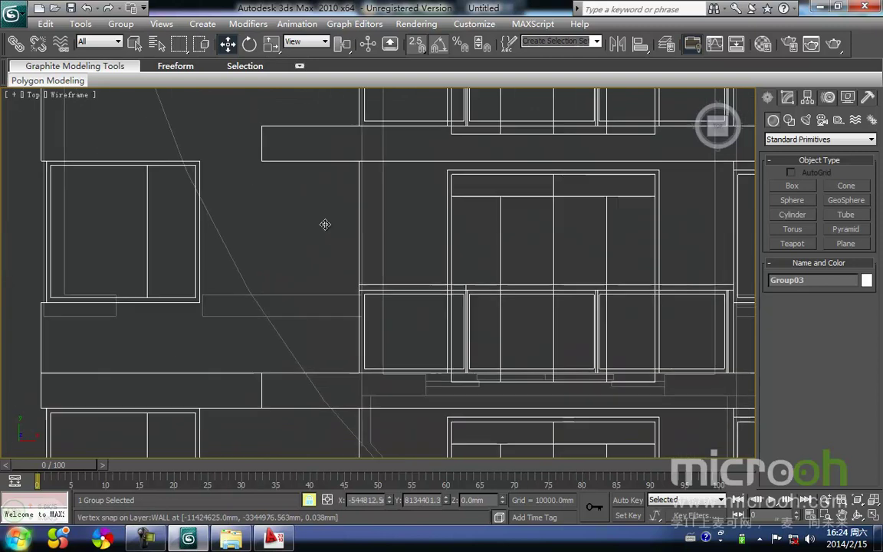
{"action": "left_click_drag", "start_coordinate": [200, 306], "coordinate": [204, 319]}
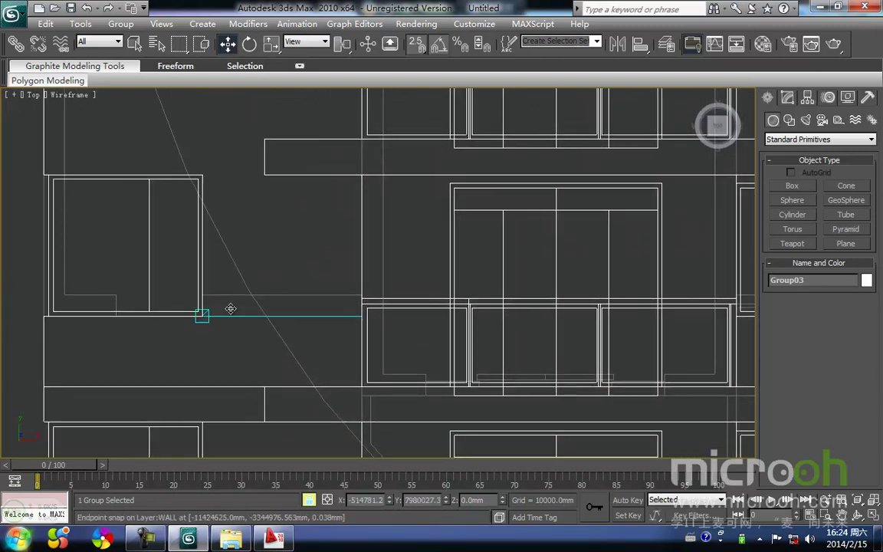
Step: Move the elevation group up along Y to about 9,185,287 mm to compare the balcony windows with the plan's openings
{"action": "middle_click_drag", "start_coordinate": [231, 309], "coordinate": [120, 293]}
{"action": "middle_click_drag", "start_coordinate": [312, 326], "coordinate": [285, 318]}
{"action": "left_click_drag", "start_coordinate": [362, 282], "coordinate": [350, 195]}
{"action": "key", "text": "ctrl+z"}
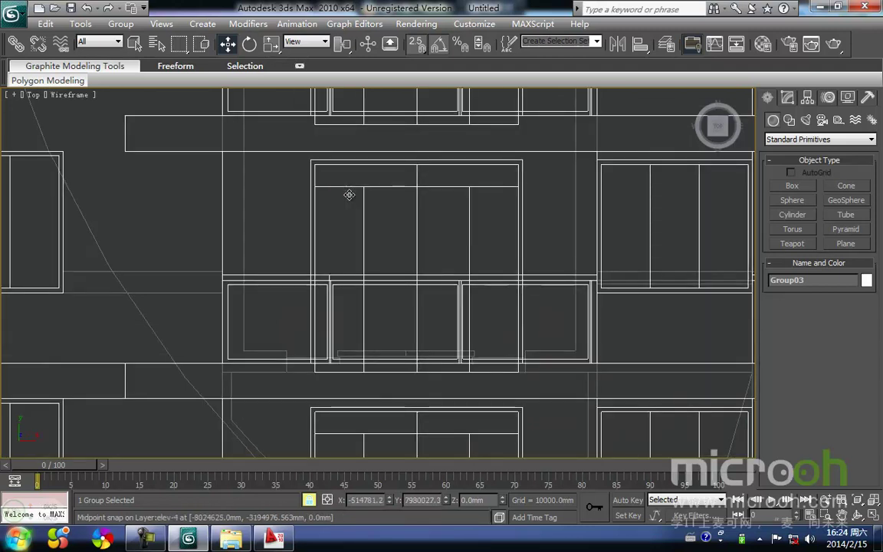
{"action": "left_click_drag", "start_coordinate": [353, 225], "coordinate": [369, 158]}
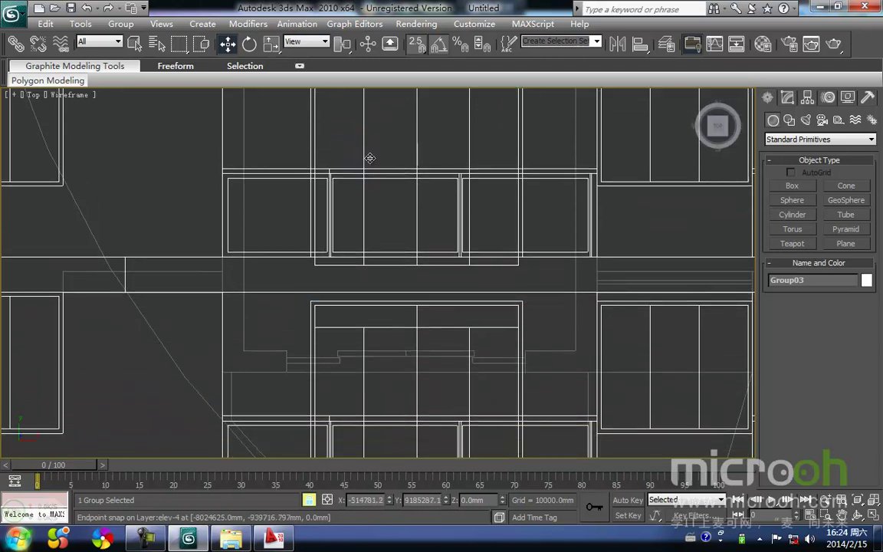
Step: Move the elevation group along Y to about 10,720,000 mm, bringing its lowest floor slab across the plan's central balcony
{"action": "scroll", "coordinate": [390, 170], "scroll_direction": "down", "scroll_amount": 3}
{"action": "left_click_drag", "start_coordinate": [388, 270], "coordinate": [370, 35]}
{"action": "middle_click_drag", "start_coordinate": [407, 188], "coordinate": [408, 331]}
{"action": "scroll", "coordinate": [409, 331], "scroll_direction": "up", "scroll_amount": 2}
{"action": "left_click_drag", "start_coordinate": [385, 243], "coordinate": [421, 228]}
{"action": "left_click_drag", "start_coordinate": [421, 191], "coordinate": [421, 192]}
{"action": "scroll", "coordinate": [412, 294], "scroll_direction": "down", "scroll_amount": 4}
{"action": "middle_click_drag", "start_coordinate": [410, 293], "coordinate": [408, 263]}
{"action": "left_click_drag", "start_coordinate": [406, 210], "coordinate": [436, 375]}
{"action": "middle_click_drag", "start_coordinate": [503, 352], "coordinate": [391, 348]}
{"action": "scroll", "coordinate": [417, 329], "scroll_direction": "down", "scroll_amount": 3}
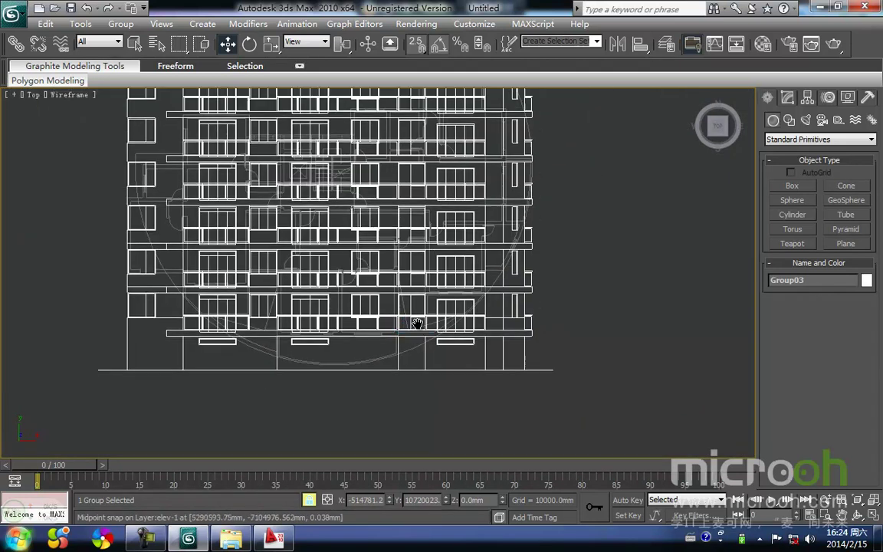
Step: Compare the right-hand windows and walls with the plan by moving the elevation group along Y to about 8,738,961 mm
{"action": "scroll", "coordinate": [415, 292], "scroll_direction": "up", "scroll_amount": 3}
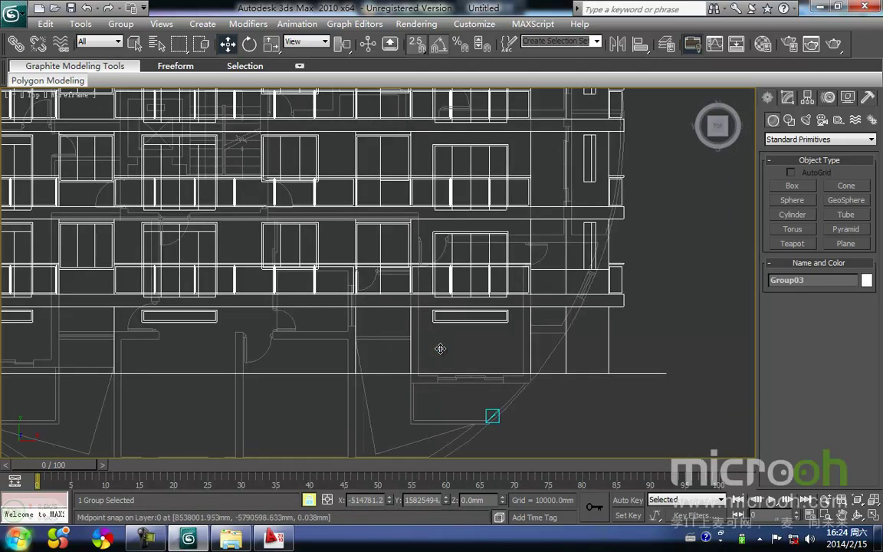
{"action": "left_click_drag", "start_coordinate": [385, 228], "coordinate": [386, 356]}
{"action": "scroll", "coordinate": [391, 366], "scroll_direction": "up", "scroll_amount": 2}
{"action": "middle_click_drag", "start_coordinate": [368, 350], "coordinate": [372, 317]}
{"action": "scroll", "coordinate": [371, 316], "scroll_direction": "up", "scroll_amount": 2}
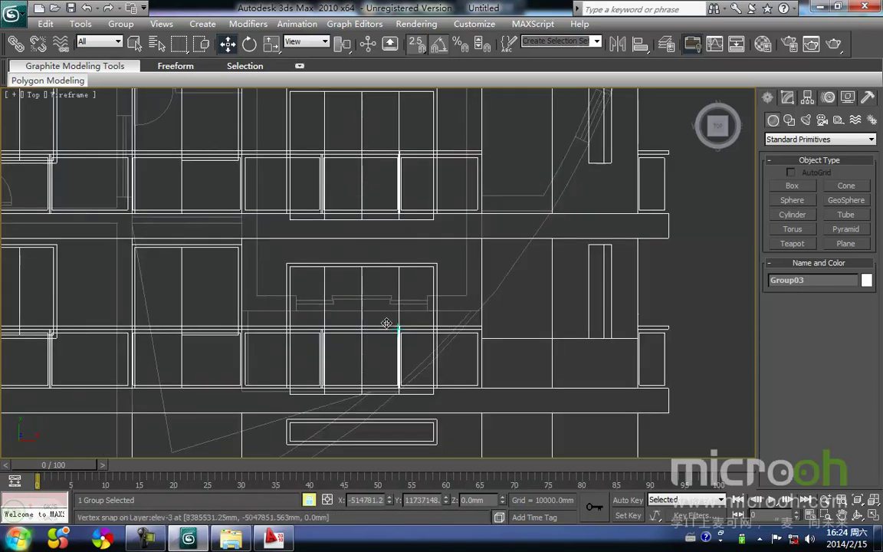
{"action": "middle_click_drag", "start_coordinate": [424, 342], "coordinate": [421, 341]}
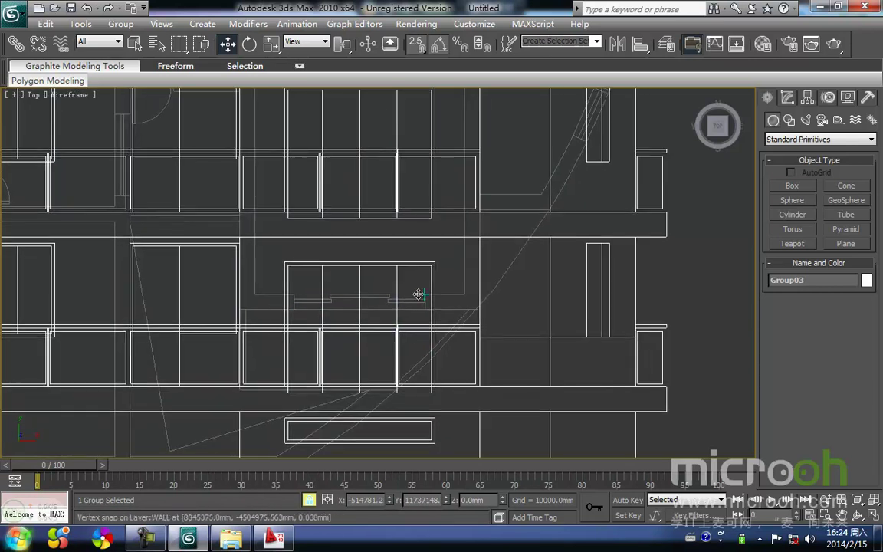
{"action": "scroll", "coordinate": [335, 357], "scroll_direction": "down", "scroll_amount": 4}
{"action": "left_click_drag", "start_coordinate": [426, 270], "coordinate": [429, 365]}
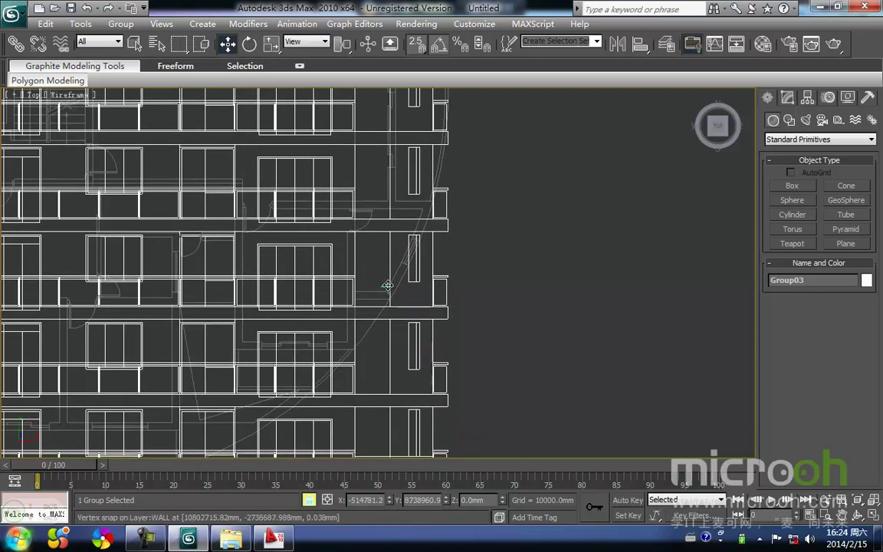
{"action": "middle_click_drag", "start_coordinate": [399, 268], "coordinate": [363, 289]}
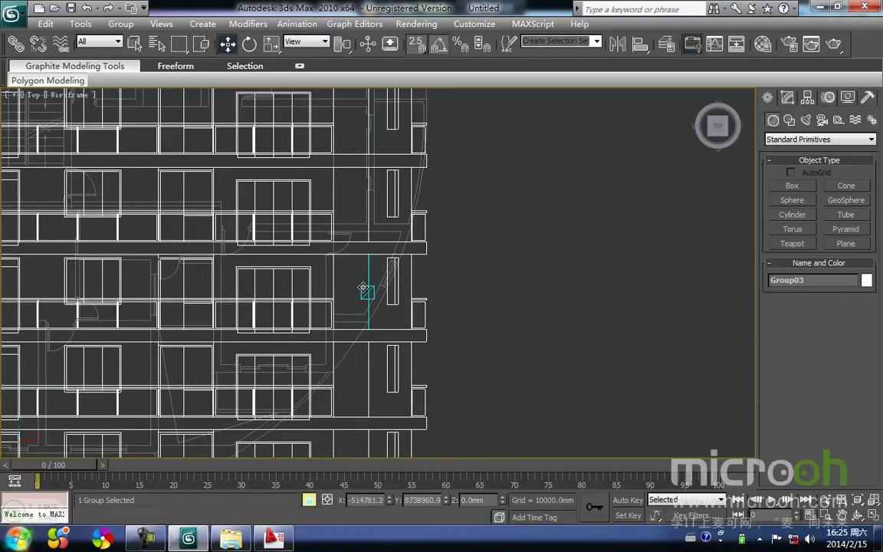
Step: Unlock the selection and rotate the elevation group 90 degrees about the X axis so it stands upright
{"action": "scroll", "coordinate": [405, 257], "scroll_direction": "down", "scroll_amount": 6}
{"action": "middle_click_drag", "start_coordinate": [275, 323], "coordinate": [332, 319]}
{"action": "scroll", "coordinate": [332, 319], "scroll_direction": "down", "scroll_amount": 2}
{"action": "key", "text": "space"}
{"action": "left_click", "coordinate": [405, 416]}
{"action": "left_click", "coordinate": [367, 356]}
{"action": "mouse_move", "coordinate": [293, 236]}
{"action": "middle_mouse_down"}
{"action": "mouse_move", "coordinate": [281, 287]}
{"action": "mouse_move", "coordinate": [293, 251]}
{"action": "middle_mouse_up"}
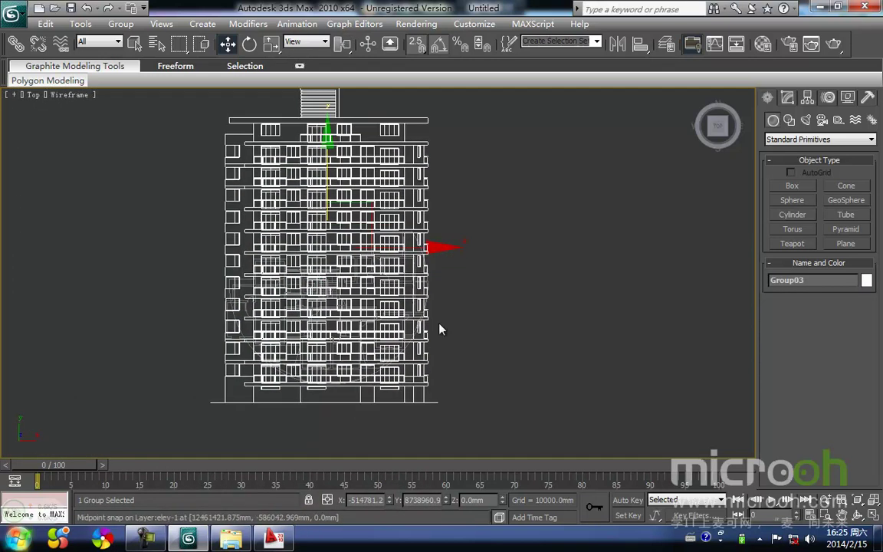
{"action": "key", "text": "e"}
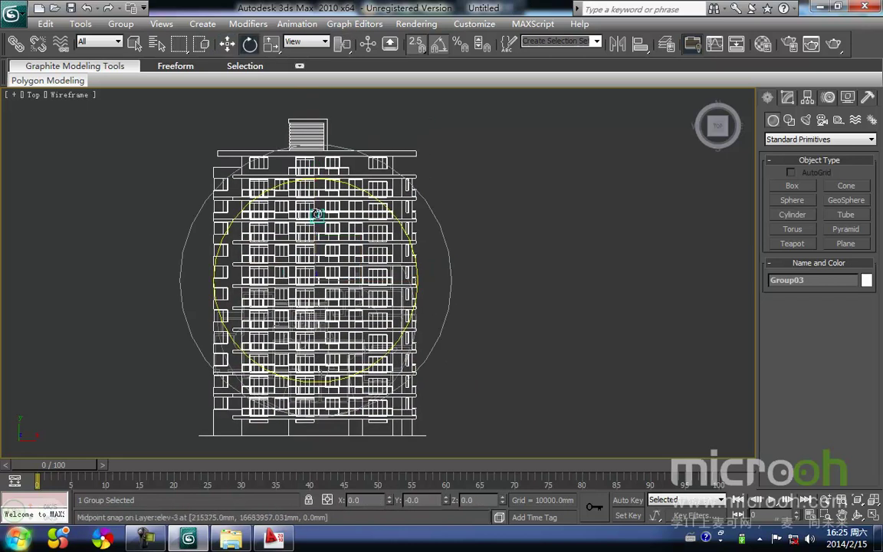
{"action": "scroll", "coordinate": [321, 206], "scroll_direction": "up", "scroll_amount": 4}
{"action": "left_click_drag", "start_coordinate": [251, 195], "coordinate": [252, 201]}
Step: Raise the upright elevation group in the Front view to a Z position of about 20,275,000 mm
{"action": "key", "text": "f"}
{"action": "key", "text": "z"}
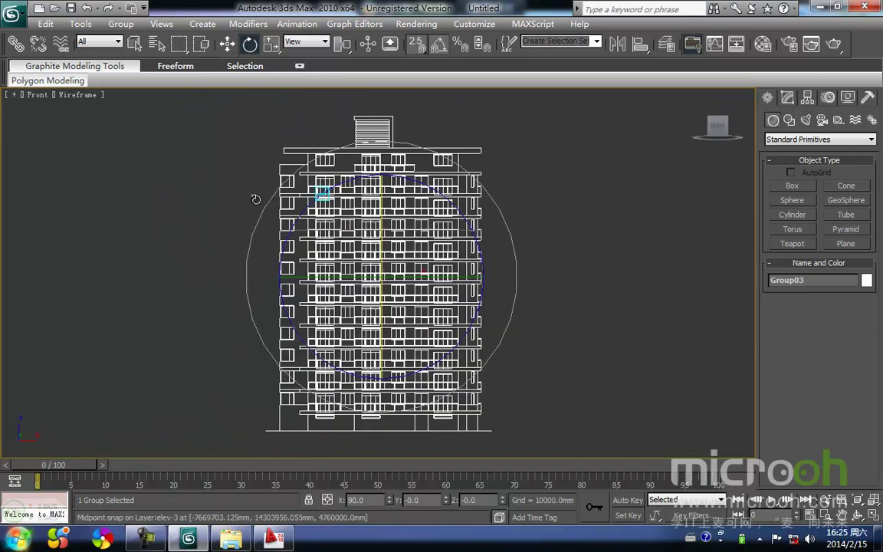
{"action": "key", "text": "w"}
{"action": "left_click_drag", "start_coordinate": [379, 214], "coordinate": [360, 75]}
{"action": "middle_click_drag", "start_coordinate": [262, 245], "coordinate": [228, 309]}
{"action": "left_click_drag", "start_coordinate": [232, 361], "coordinate": [243, 296]}
{"action": "left_click", "coordinate": [324, 353]}
{"action": "left_click", "coordinate": [280, 247]}
Step: Move the elevation group in the Top view to about Y 11,284,700 mm, just behind the floor plan
{"action": "key", "text": "t"}
{"action": "key", "text": "z"}
{"action": "scroll", "coordinate": [292, 285], "scroll_direction": "down", "scroll_amount": 3}
{"action": "left_click_drag", "start_coordinate": [353, 178], "coordinate": [345, 212]}
Step: Create a new layer named 立面 containing the selected elevation group
{"action": "key", "text": "f"}
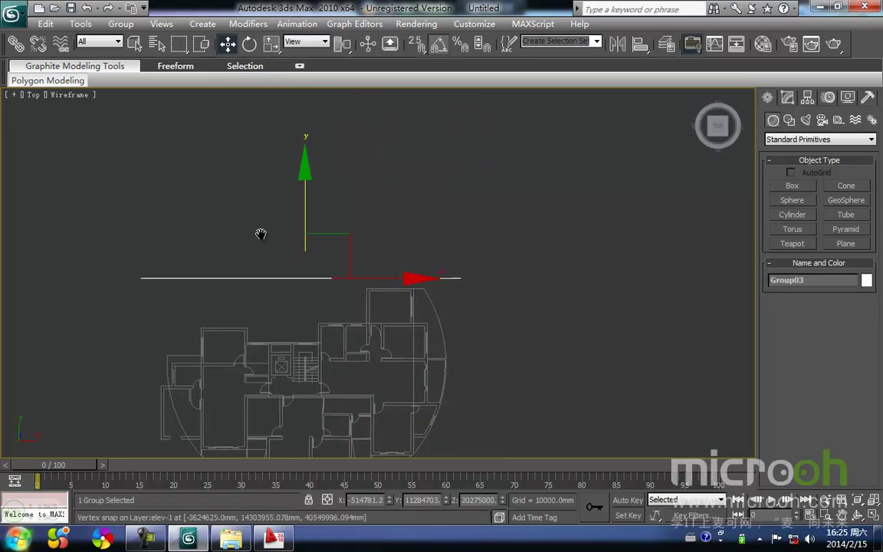
{"action": "left_click", "coordinate": [666, 45]}
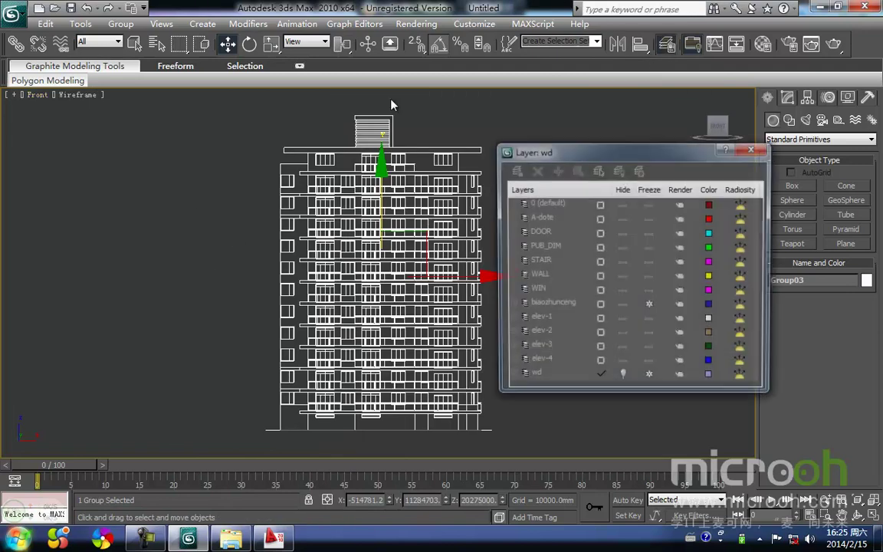
{"action": "left_click", "coordinate": [517, 173]}
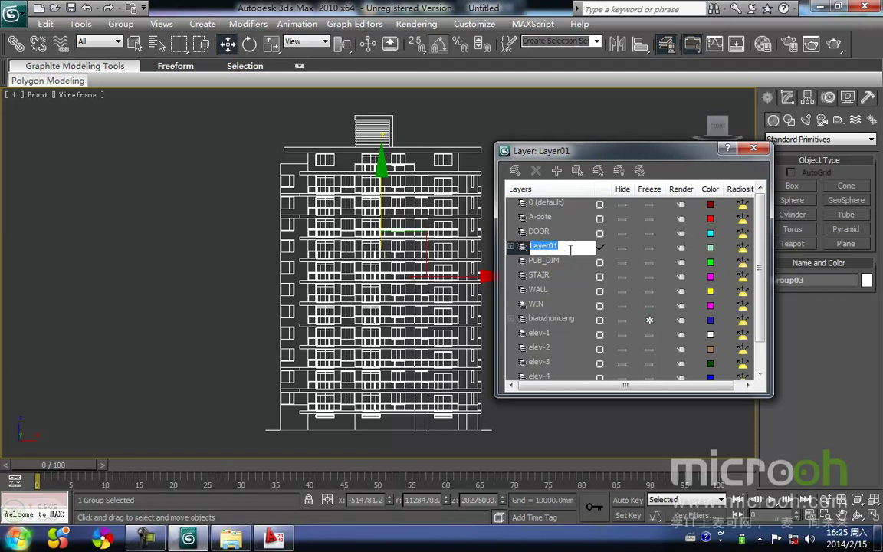
{"action": "type", "text": "li"}
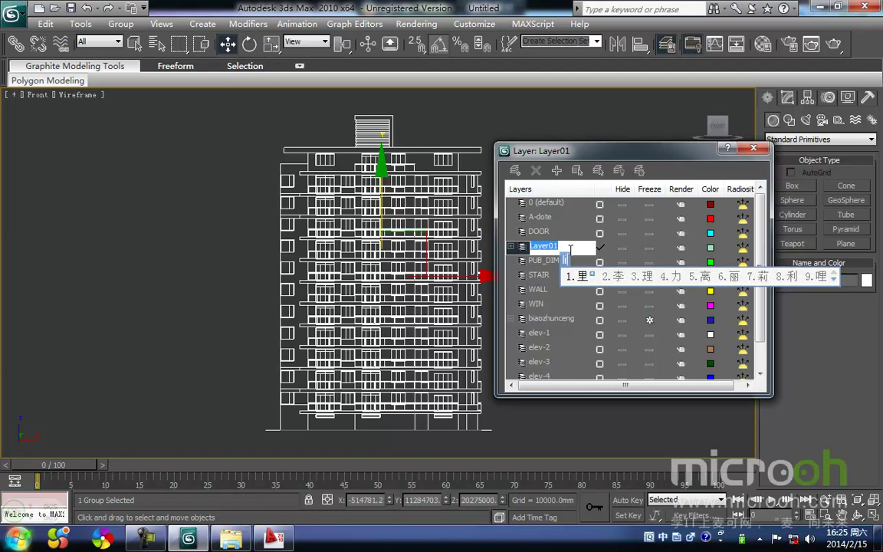
{"action": "type", "text": "mian"}
{"action": "key", "text": "space"}
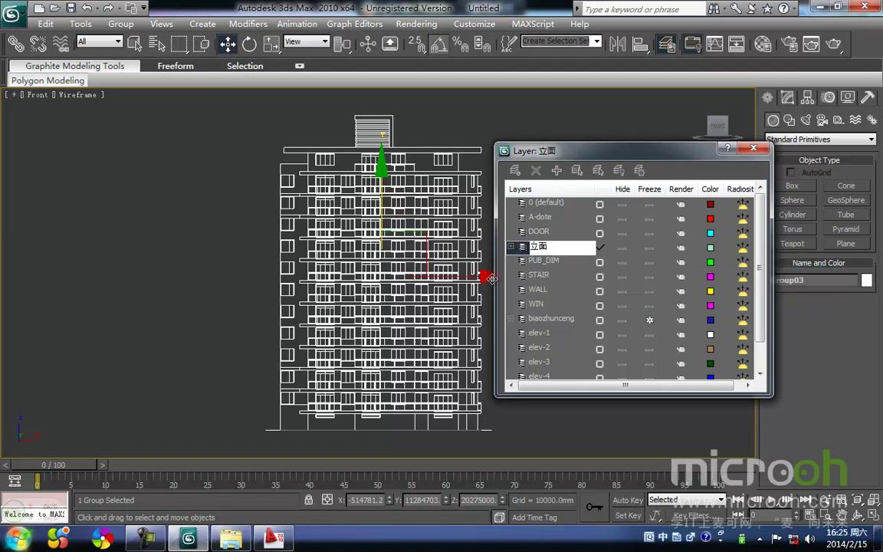
{"action": "left_click", "coordinate": [219, 253]}
Step: Freeze the 立面 layer and make 0 (default) the current layer
{"action": "left_click", "coordinate": [399, 397]}
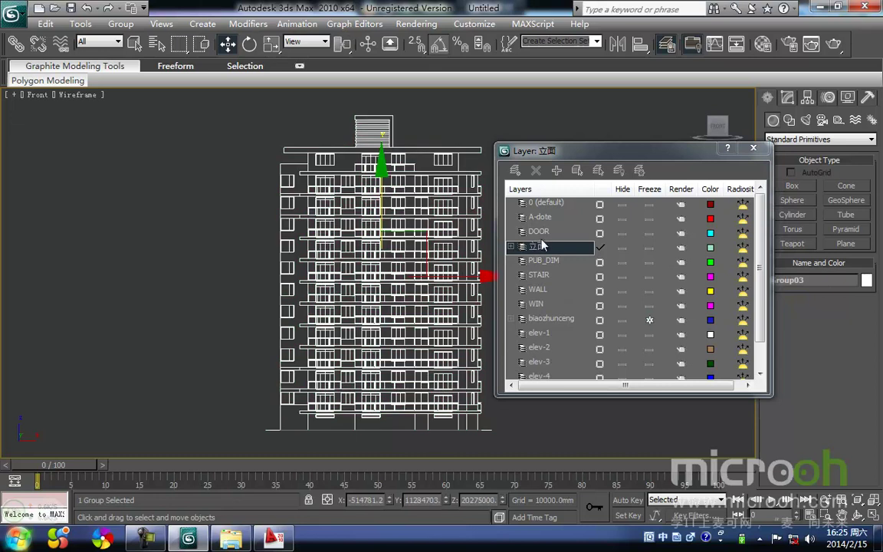
{"action": "left_click", "coordinate": [650, 247]}
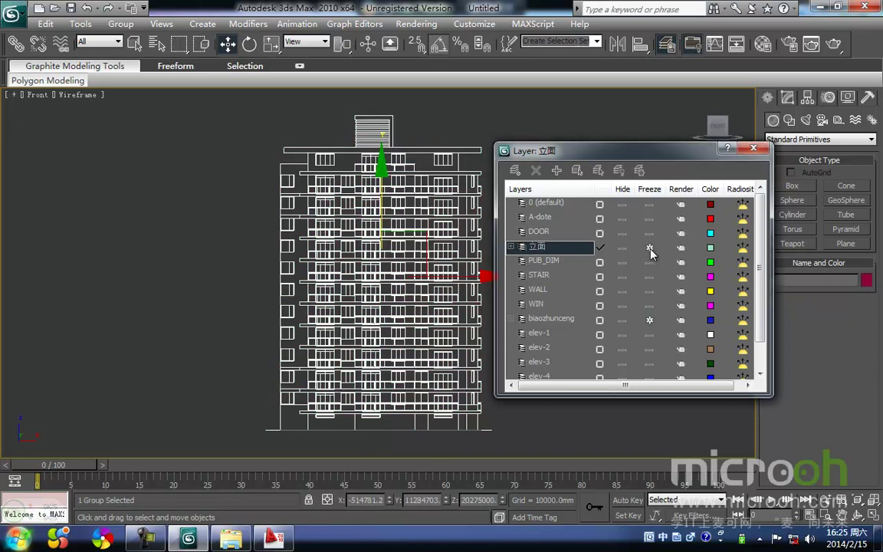
{"action": "left_click", "coordinate": [600, 205]}
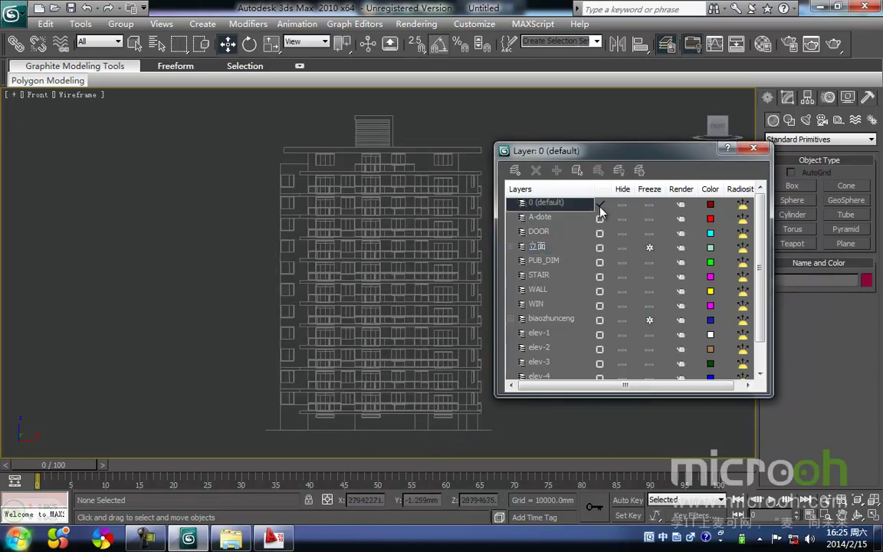
Step: Delete the empty A-dote layer
{"action": "left_click", "coordinate": [529, 236], "text": "ctrl"}
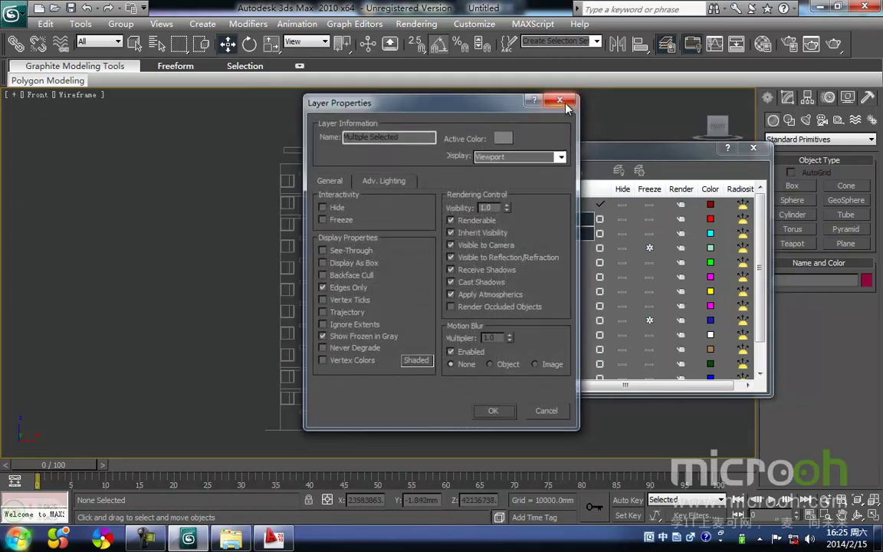
{"action": "left_click", "coordinate": [565, 103]}
{"action": "left_click", "coordinate": [510, 261]}
{"action": "left_click", "coordinate": [511, 276]}
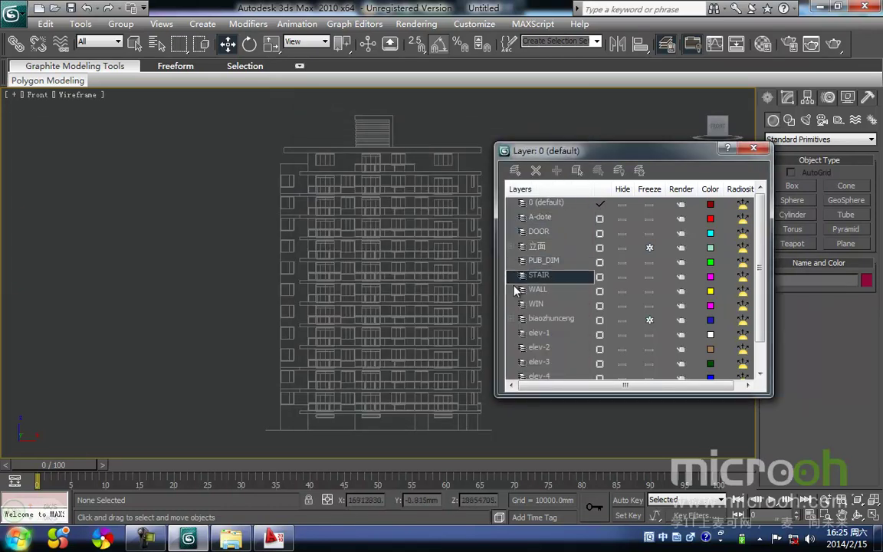
{"action": "left_click", "coordinate": [511, 290]}
{"action": "left_click", "coordinate": [510, 218]}
{"action": "left_click", "coordinate": [512, 232]}
{"action": "left_click", "coordinate": [512, 218]}
{"action": "left_click", "coordinate": [537, 172]}
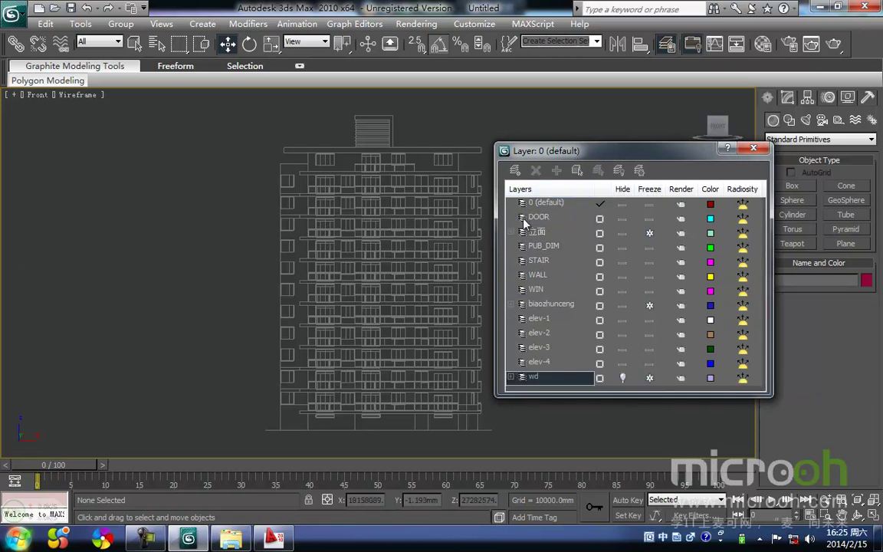
Step: Delete the empty layers DOOR, PUB_DIM, STAIR, WALL, WIN and elev-1 through elev-4, keeping 立面, biaozhunceng and wd
{"action": "left_click", "coordinate": [529, 219]}
{"action": "left_click", "coordinate": [570, 104]}
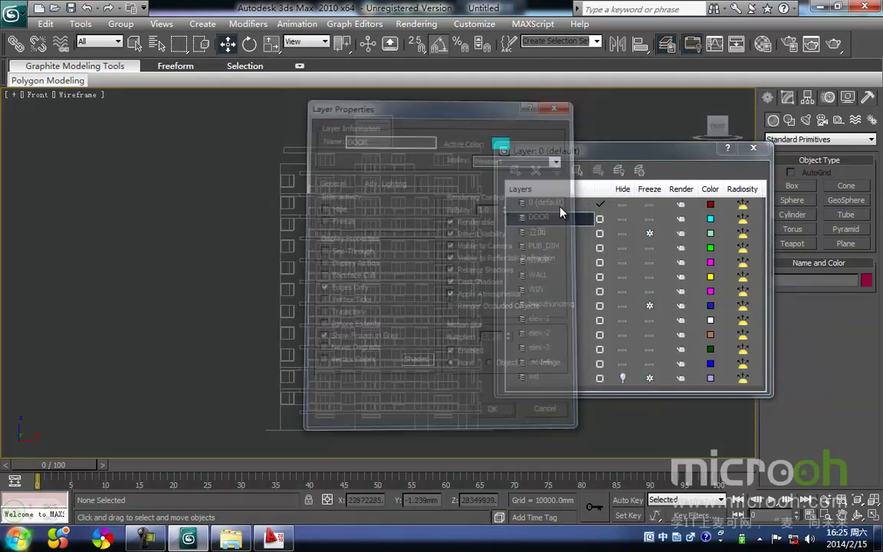
{"action": "left_click", "coordinate": [529, 233], "text": "ctrl"}
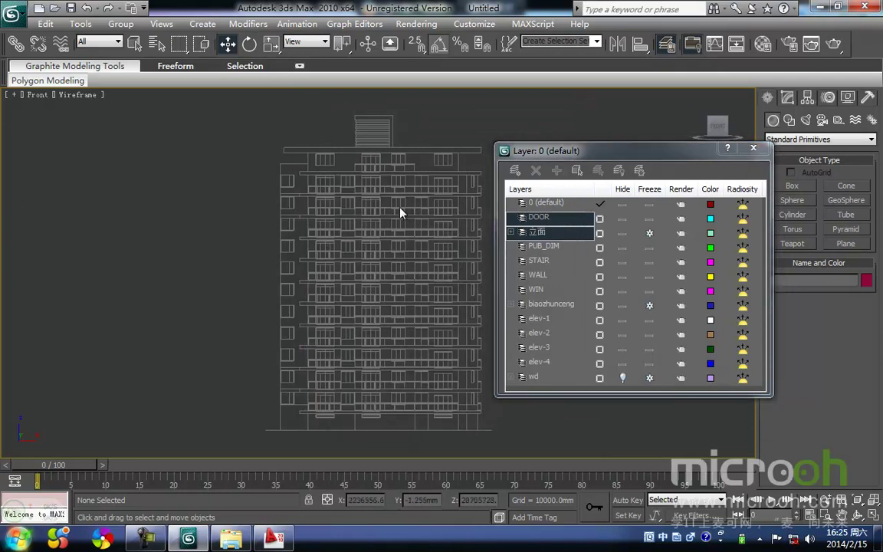
{"action": "left_click", "coordinate": [544, 246]}
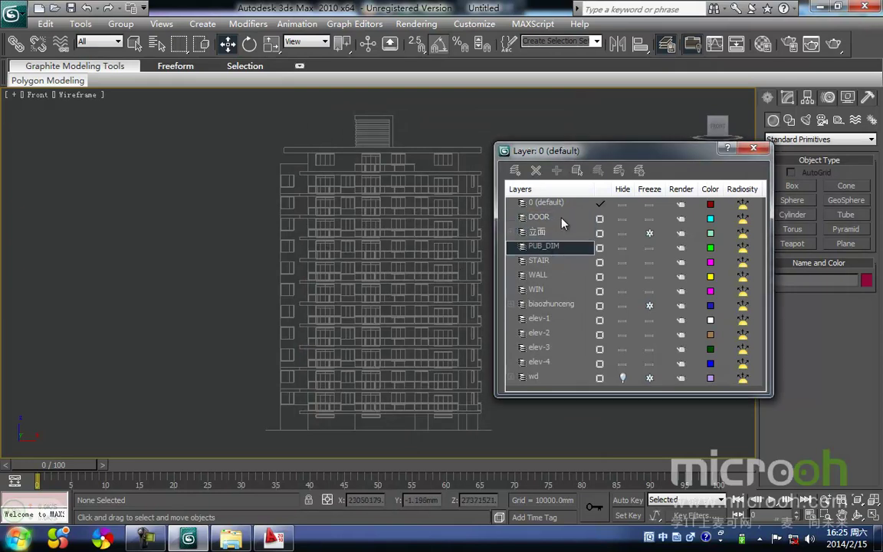
{"action": "left_click", "coordinate": [555, 263], "text": "ctrl"}
{"action": "left_click", "coordinate": [553, 279], "text": "ctrl"}
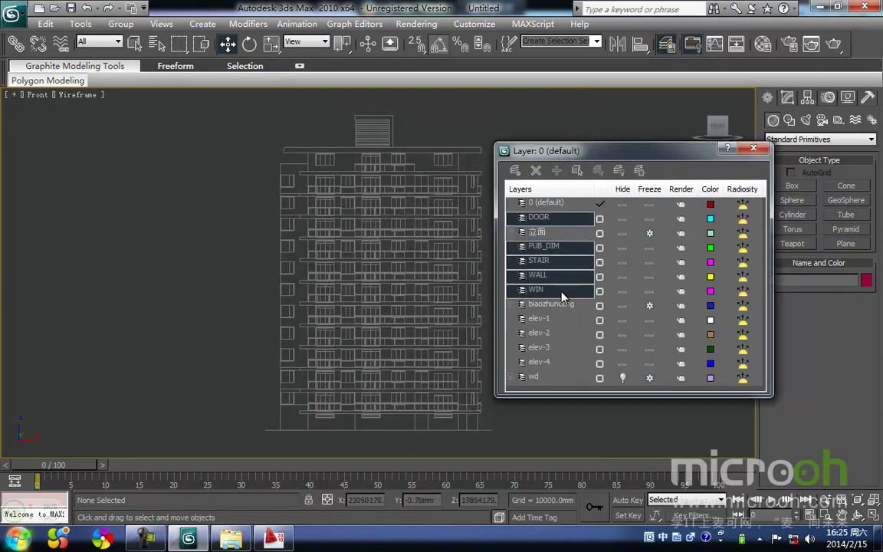
{"action": "left_click", "coordinate": [564, 318], "text": "ctrl"}
{"action": "left_click", "coordinate": [572, 333], "text": "ctrl"}
{"action": "left_click", "coordinate": [572, 348], "text": "ctrl"}
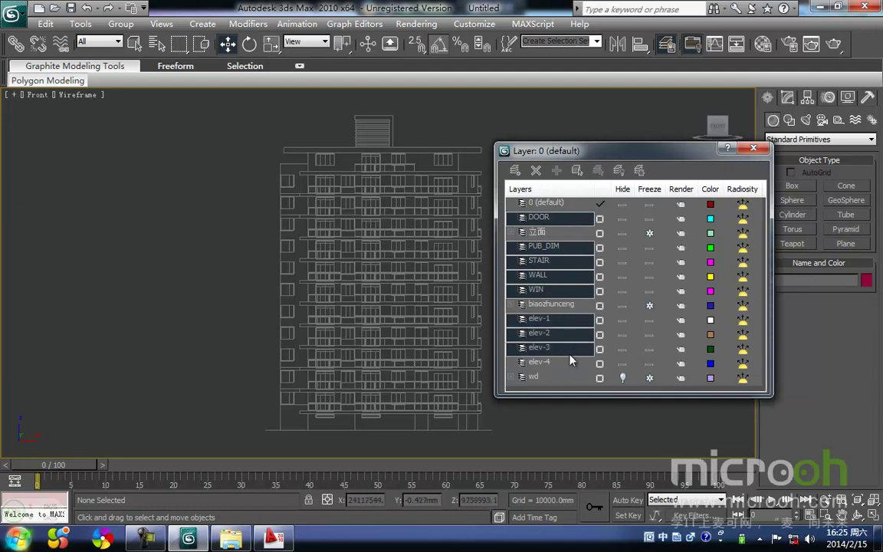
{"action": "left_click", "coordinate": [571, 362], "text": "ctrl"}
{"action": "left_click", "coordinate": [536, 170]}
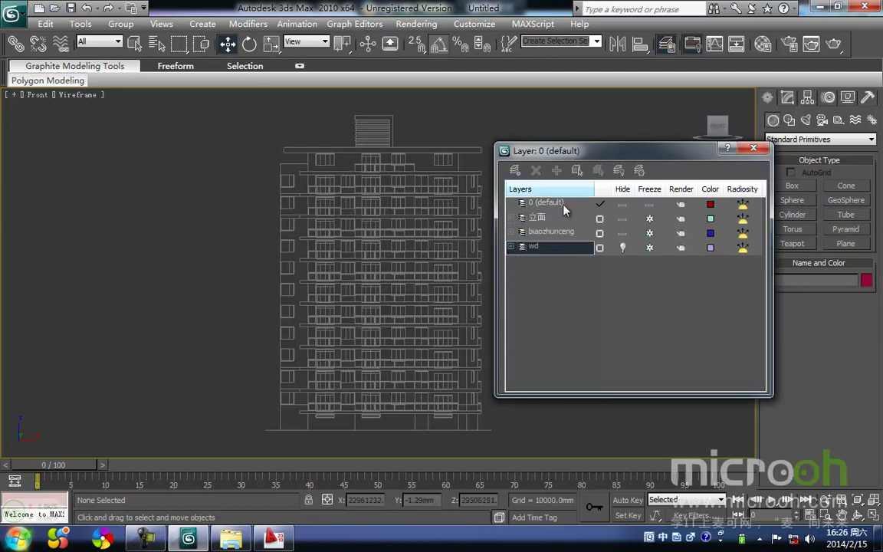
{"action": "left_click", "coordinate": [753, 148]}
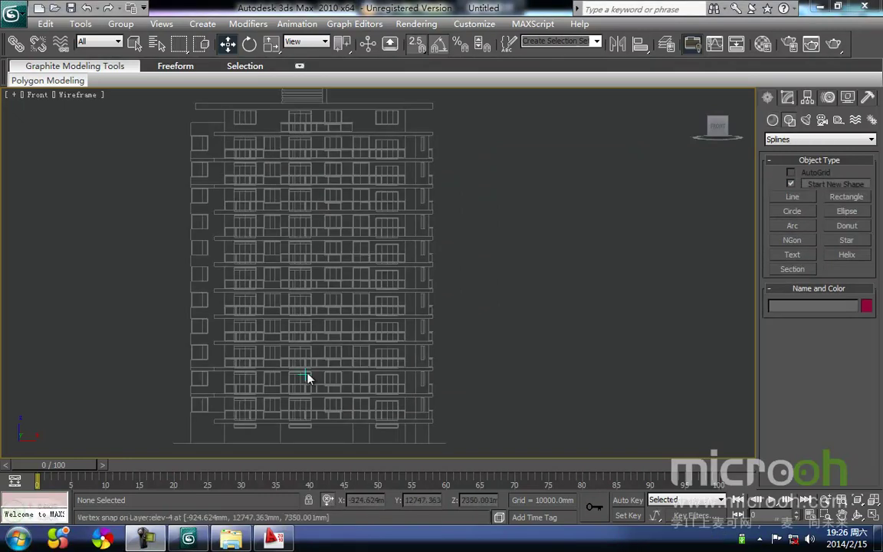
Step: Draw a rectangle snapped to the leftmost ground-floor wall panel of the elevation in the Front view
{"action": "middle_click_drag", "start_coordinate": [287, 383], "coordinate": [450, 278]}
{"action": "scroll", "coordinate": [452, 275], "scroll_direction": "up", "scroll_amount": 4}
{"action": "middle_click_drag", "start_coordinate": [375, 383], "coordinate": [376, 228]}
{"action": "left_click", "coordinate": [844, 197]}
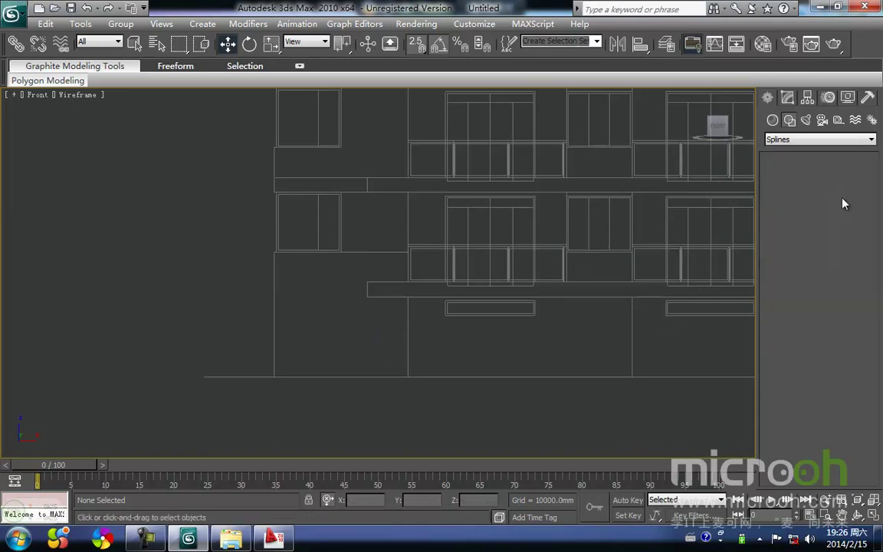
{"action": "middle_click_drag", "start_coordinate": [315, 329], "coordinate": [312, 338]}
{"action": "left_click_drag", "start_coordinate": [269, 388], "coordinate": [405, 305]}
{"action": "right_click", "coordinate": [414, 369]}
{"action": "middle_click_drag", "start_coordinate": [465, 342], "coordinate": [334, 381]}
{"action": "left_click", "coordinate": [379, 401]}
{"action": "left_click", "coordinate": [353, 381]}
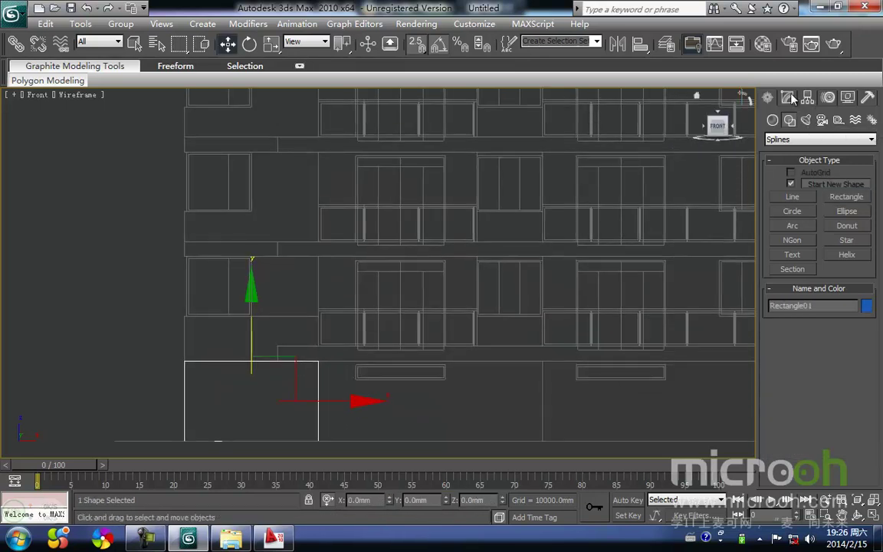
Step: Add an Edit Spline modifier to the rectangle and raise its two upper vertices to the mid-height of the slab edge
{"action": "left_click", "coordinate": [788, 96]}
{"action": "left_click", "coordinate": [810, 156]}
{"action": "left_click", "coordinate": [802, 349]}
{"action": "middle_click_drag", "start_coordinate": [292, 336], "coordinate": [388, 329]}
{"action": "left_click_drag", "start_coordinate": [441, 370], "coordinate": [252, 335]}
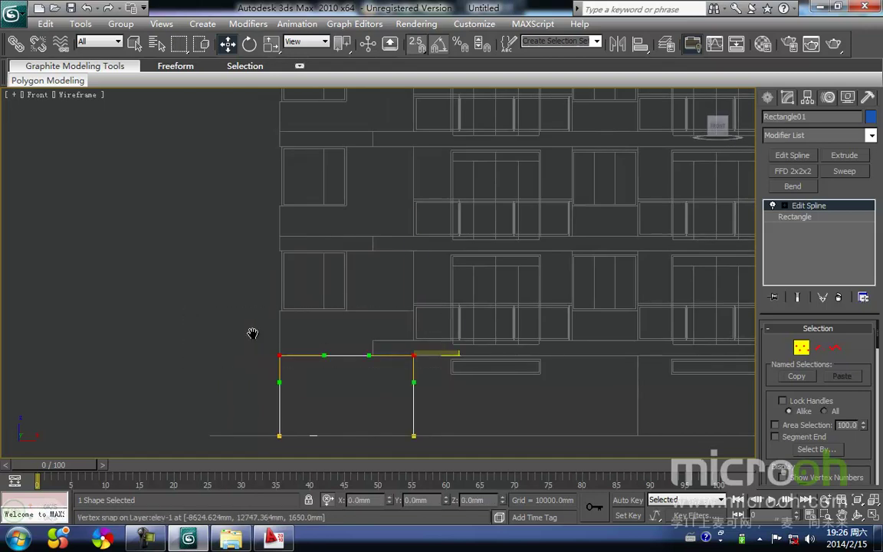
{"action": "middle_click_drag", "start_coordinate": [400, 294], "coordinate": [443, 300]}
{"action": "scroll", "coordinate": [398, 311], "scroll_direction": "up", "scroll_amount": 5}
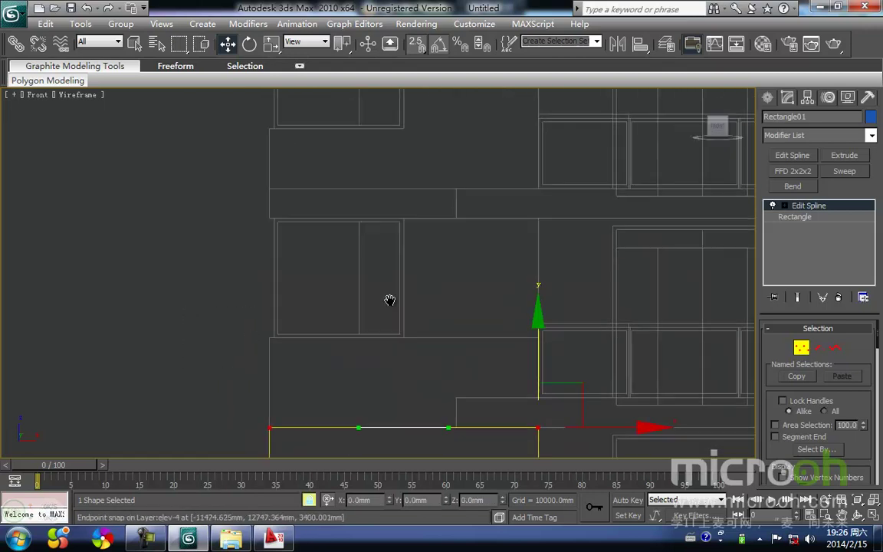
{"action": "middle_click_drag", "start_coordinate": [270, 428], "coordinate": [286, 349]}
{"action": "left_click_drag", "start_coordinate": [286, 349], "coordinate": [470, 333]}
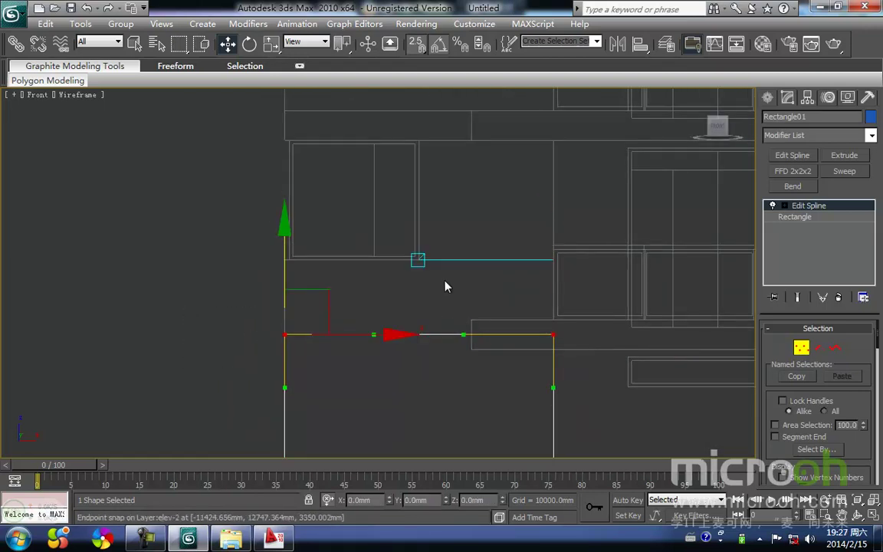
{"action": "left_click", "coordinate": [446, 281]}
{"action": "middle_click_drag", "start_coordinate": [426, 314], "coordinate": [415, 283]}
{"action": "key", "text": "1"}
{"action": "scroll", "coordinate": [481, 269], "scroll_direction": "down", "scroll_amount": 5}
{"action": "left_click_drag", "start_coordinate": [480, 352], "coordinate": [390, 227]}
{"action": "middle_click_drag", "start_coordinate": [382, 269], "coordinate": [361, 330]}
Step: Extrude the adjusted rectangle by 240 mm and frame it in the Top view
{"action": "key", "text": "t"}
{"action": "key", "text": "z"}
{"action": "scroll", "coordinate": [363, 315], "scroll_direction": "down", "scroll_amount": 3}
{"action": "scroll", "coordinate": [362, 311], "scroll_direction": "down", "scroll_amount": 3}
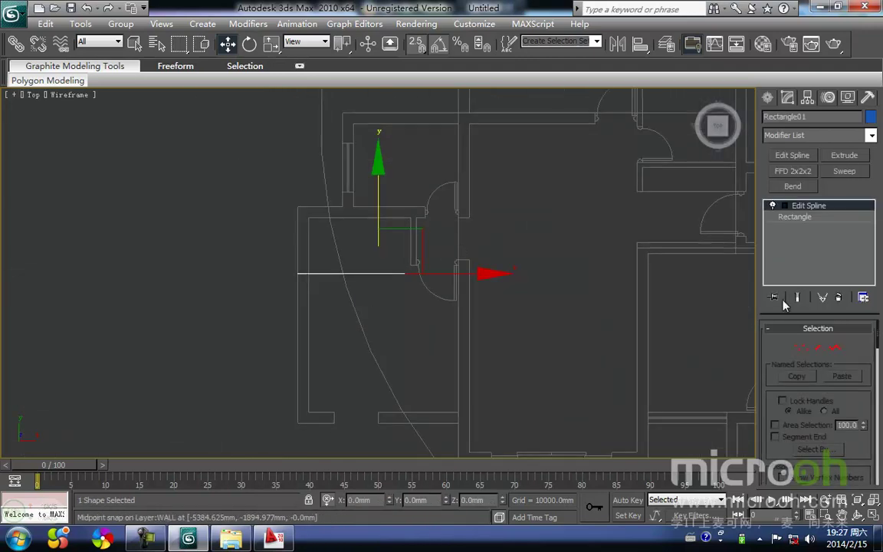
{"action": "left_click", "coordinate": [842, 156]}
{"action": "type", "text": "240"}
{"action": "key", "text": "Return"}
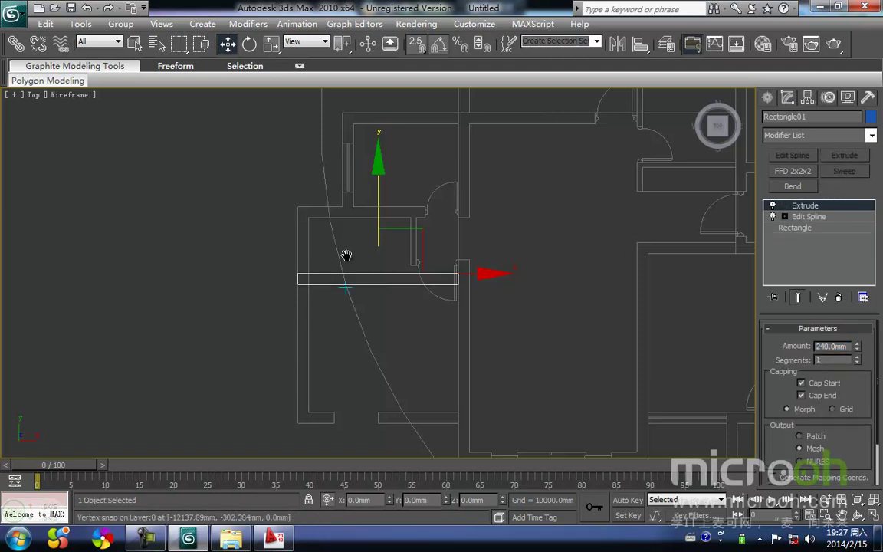
Step: Move the extruded wall in the Top view so it snaps onto the outer front wall of the leftmost room
{"action": "middle_click_drag", "start_coordinate": [346, 255], "coordinate": [379, 210]}
{"action": "left_click_drag", "start_coordinate": [330, 238], "coordinate": [331, 376]}
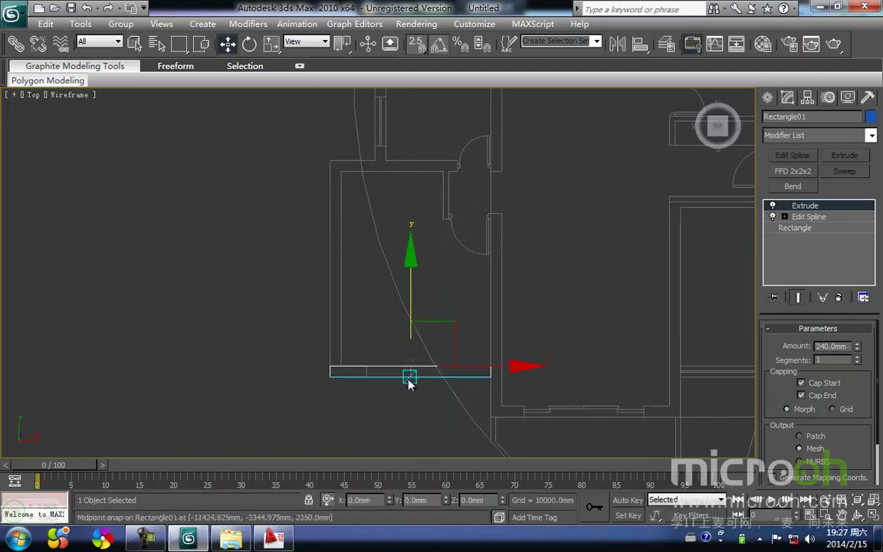
{"action": "left_click", "coordinate": [529, 391]}
{"action": "middle_click_drag", "start_coordinate": [527, 378], "coordinate": [469, 152]}
{"action": "scroll", "coordinate": [431, 324], "scroll_direction": "up", "scroll_amount": 2}
Step: Draw a rectangle in the Front view over the second ground-floor wall panel, reaching up to the first wall's height
{"action": "key", "text": "f"}
{"action": "scroll", "coordinate": [405, 299], "scroll_direction": "up", "scroll_amount": 4}
{"action": "scroll", "coordinate": [405, 299], "scroll_direction": "up", "scroll_amount": 5}
{"action": "right_click", "coordinate": [457, 295]}
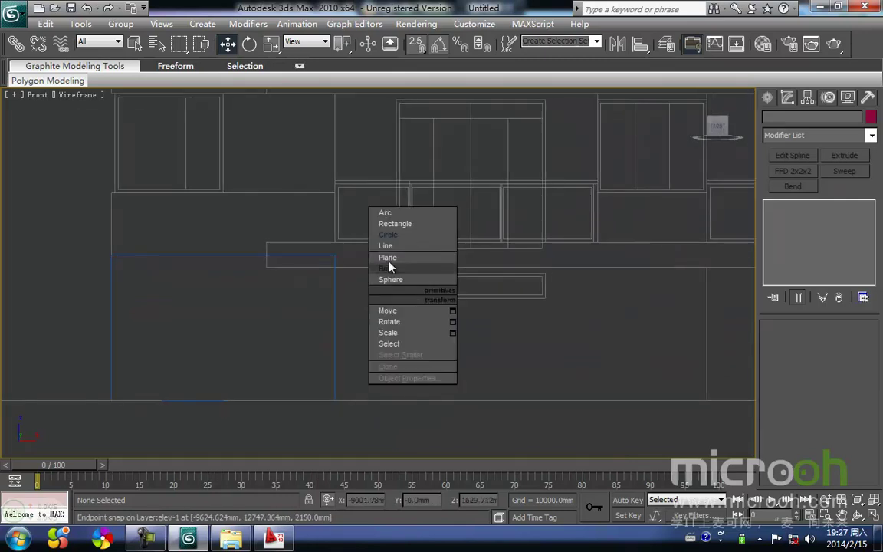
{"action": "left_click", "coordinate": [421, 223]}
{"action": "middle_click_drag", "start_coordinate": [486, 290], "coordinate": [441, 296]}
{"action": "left_click_drag", "start_coordinate": [661, 411], "coordinate": [289, 261]}
Step: Add the small window opening's outline to the second panel as part of the same shape, with Start New Shape off
{"action": "left_click", "coordinate": [792, 185]}
{"action": "left_click_drag", "start_coordinate": [351, 282], "coordinate": [500, 306]}
{"action": "right_click", "coordinate": [522, 329]}
{"action": "middle_click_drag", "start_coordinate": [475, 294], "coordinate": [461, 335]}
Step: Extrude the second panel with its window opening by 240 mm
{"action": "left_click", "coordinate": [788, 98]}
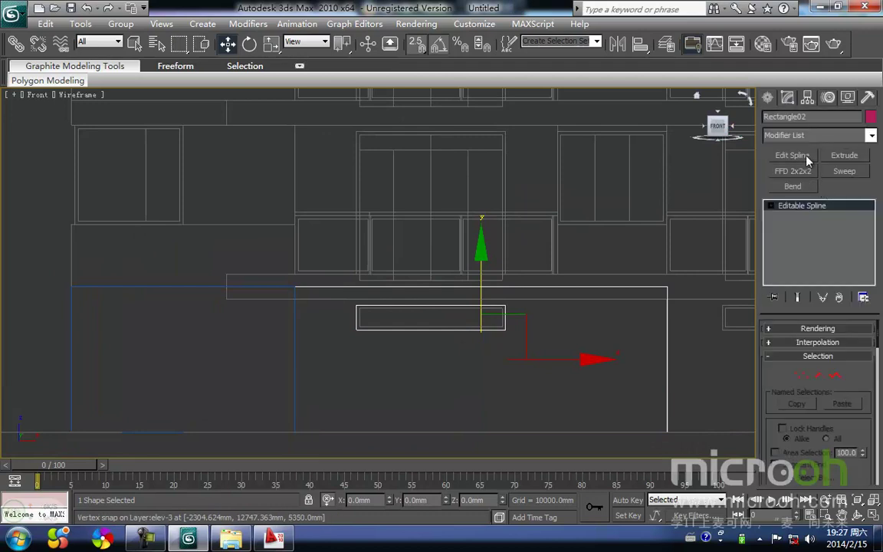
{"action": "left_click", "coordinate": [843, 155]}
{"action": "middle_click_drag", "start_coordinate": [504, 334], "coordinate": [408, 333]}
{"action": "left_click", "coordinate": [500, 297]}
{"action": "left_click", "coordinate": [488, 319]}
Step: Move the second wall in the Top view onto the front wall line of the neighbouring room at its balcony
{"action": "key", "text": "t"}
{"action": "key", "text": "z"}
{"action": "scroll", "coordinate": [356, 298], "scroll_direction": "down", "scroll_amount": 4}
{"action": "middle_click_drag", "start_coordinate": [337, 339], "coordinate": [381, 268]}
{"action": "key", "text": "space"}
{"action": "left_click_drag", "start_coordinate": [412, 209], "coordinate": [352, 312]}
{"action": "middle_click_drag", "start_coordinate": [348, 313], "coordinate": [400, 247]}
{"action": "scroll", "coordinate": [407, 247], "scroll_direction": "up", "scroll_amount": 3}
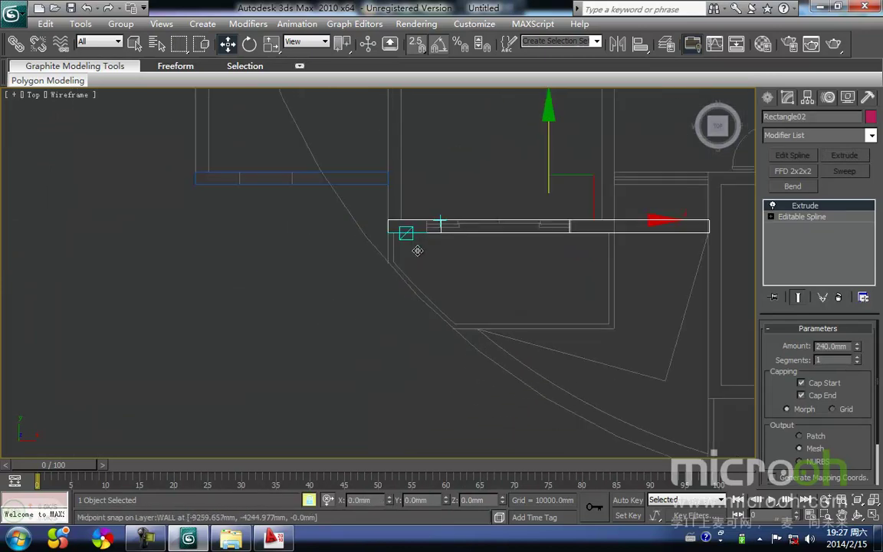
{"action": "key", "text": "space"}
{"action": "left_click", "coordinate": [416, 250]}
Step: Examine how the second wall and its window opening line up with the floor plan in the Top view
{"action": "scroll", "coordinate": [404, 207], "scroll_direction": "up", "scroll_amount": 3}
{"action": "middle_click_drag", "start_coordinate": [406, 191], "coordinate": [327, 321]}
{"action": "middle_click_drag", "start_coordinate": [448, 330], "coordinate": [375, 354]}
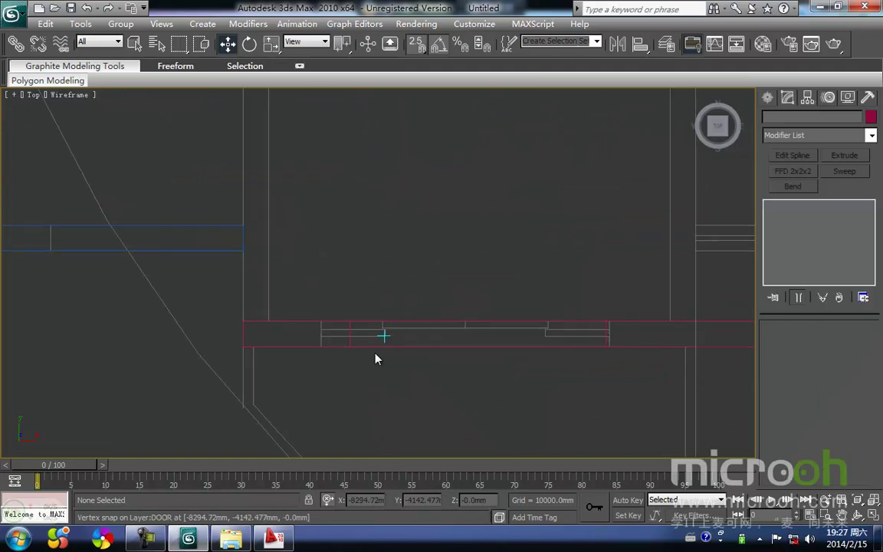
{"action": "left_click", "coordinate": [420, 320]}
{"action": "middle_click_drag", "start_coordinate": [485, 275], "coordinate": [359, 306]}
{"action": "scroll", "coordinate": [432, 328], "scroll_direction": "down", "scroll_amount": 2}
{"action": "middle_click_drag", "start_coordinate": [431, 329], "coordinate": [322, 299]}
{"action": "scroll", "coordinate": [282, 325], "scroll_direction": "down", "scroll_amount": 1}
{"action": "scroll", "coordinate": [322, 299], "scroll_direction": "down", "scroll_amount": 1}
{"action": "middle_click_drag", "start_coordinate": [390, 327], "coordinate": [366, 290]}
{"action": "left_click", "coordinate": [421, 321]}
{"action": "left_click", "coordinate": [400, 273]}
Step: Draw a rectangle about 7722 × 2350 mm over the wide middle ground-floor wall panel in the Front view
{"action": "key", "text": "f"}
{"action": "scroll", "coordinate": [342, 274], "scroll_direction": "down", "scroll_amount": 3}
{"action": "scroll", "coordinate": [372, 284], "scroll_direction": "down", "scroll_amount": 3}
{"action": "mouse_move", "coordinate": [494, 299]}
{"action": "middle_mouse_down"}
{"action": "mouse_move", "coordinate": [449, 317]}
{"action": "mouse_move", "coordinate": [394, 317]}
{"action": "middle_mouse_up"}
{"action": "left_click", "coordinate": [449, 317]}
{"action": "right_click", "coordinate": [361, 309], "text": "ctrl"}
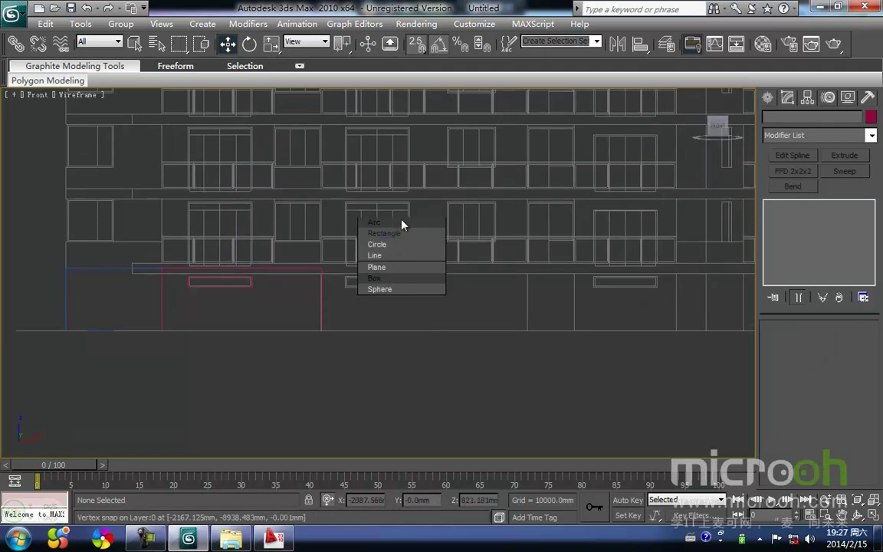
{"action": "left_click", "coordinate": [385, 233]}
{"action": "middle_click_drag", "start_coordinate": [374, 279], "coordinate": [319, 294]}
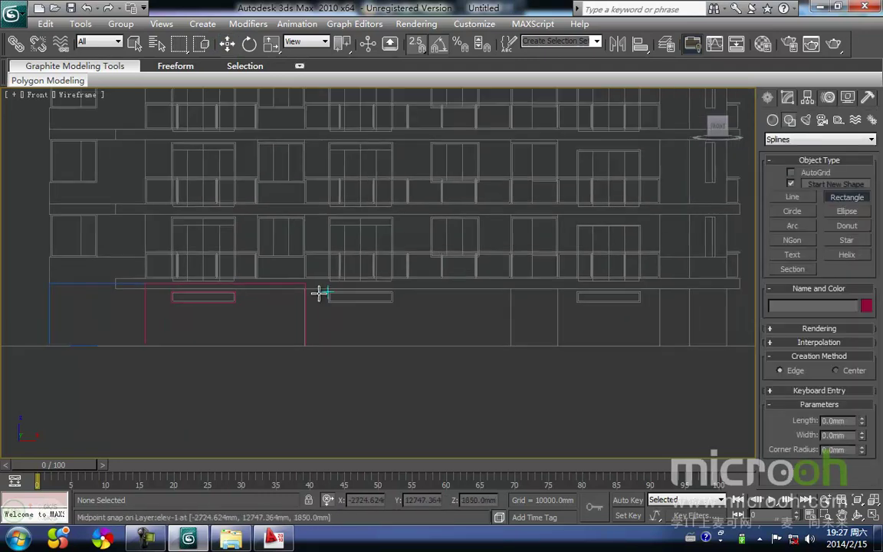
{"action": "left_click_drag", "start_coordinate": [310, 305], "coordinate": [512, 348]}
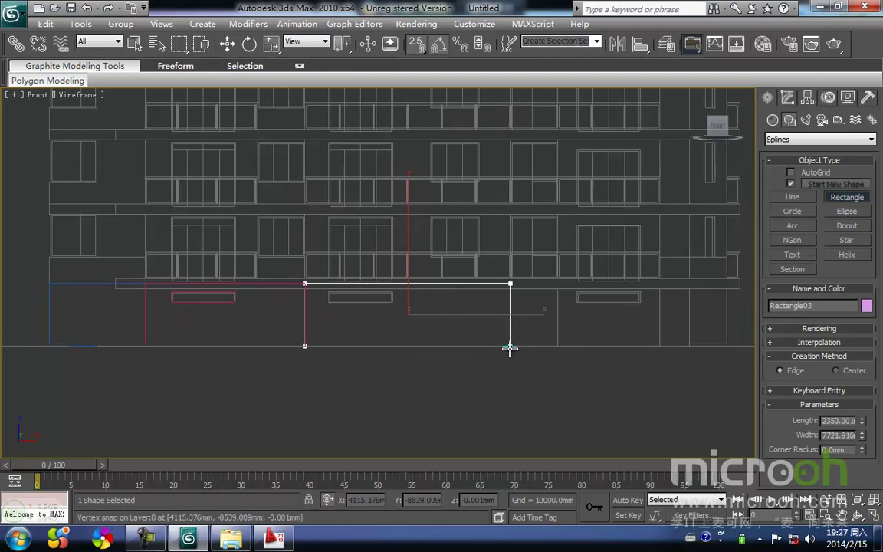
Step: Add the small window opening's outline to the middle panel as part of the same shape, with Start New Shape off
{"action": "scroll", "coordinate": [352, 312], "scroll_direction": "up", "scroll_amount": 4}
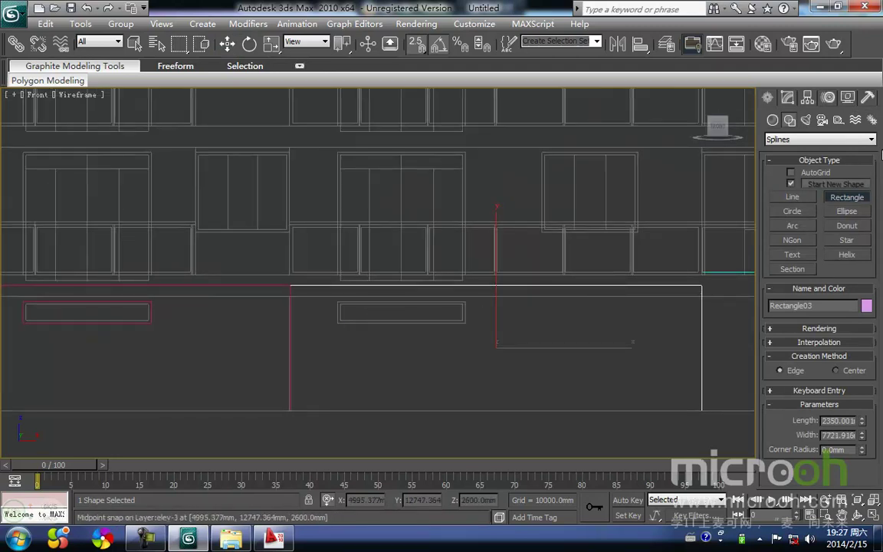
{"action": "left_click", "coordinate": [789, 185]}
{"action": "left_click_drag", "start_coordinate": [338, 321], "coordinate": [466, 303]}
{"action": "key", "text": "w"}
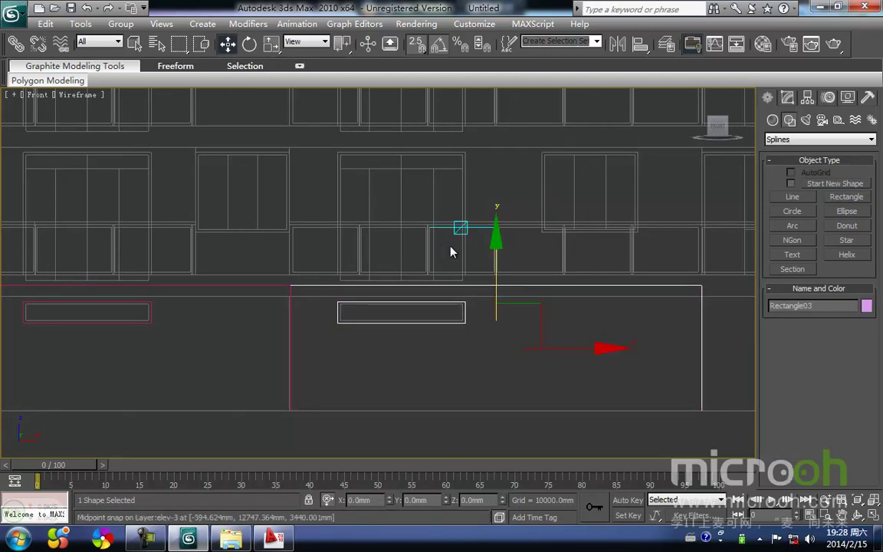
Step: Move the middle panel shape in the Top view onto the outer front wall line of the central rooms
{"action": "key", "text": "t"}
{"action": "scroll", "coordinate": [440, 287], "scroll_direction": "down", "scroll_amount": 3}
{"action": "mouse_move", "coordinate": [431, 286]}
{"action": "middle_mouse_down"}
{"action": "mouse_move", "coordinate": [449, 242]}
{"action": "mouse_move", "coordinate": [429, 276]}
{"action": "middle_mouse_up"}
{"action": "scroll", "coordinate": [449, 242], "scroll_direction": "up", "scroll_amount": 2}
{"action": "key", "text": "space"}
{"action": "left_click_drag", "start_coordinate": [413, 135], "coordinate": [388, 283]}
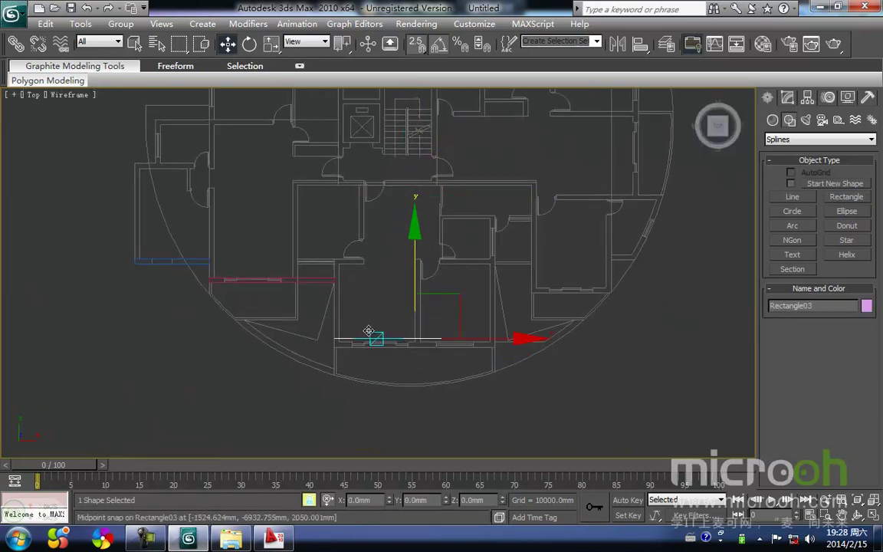
{"action": "scroll", "coordinate": [371, 322], "scroll_direction": "up", "scroll_amount": 2}
{"action": "middle_click_drag", "start_coordinate": [374, 314], "coordinate": [432, 187]}
{"action": "left_click_drag", "start_coordinate": [375, 231], "coordinate": [373, 253]}
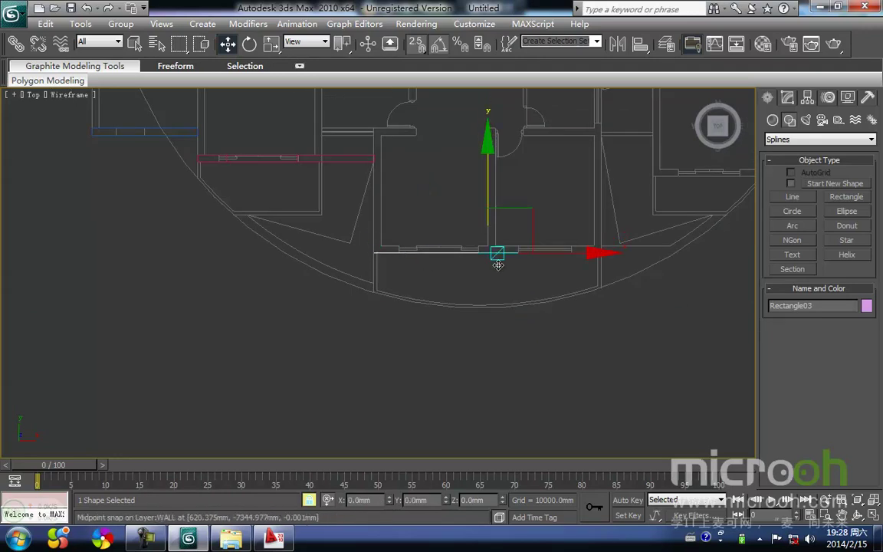
Step: Extrude the middle panel with its window opening by 240 mm
{"action": "key", "text": "f"}
{"action": "scroll", "coordinate": [404, 241], "scroll_direction": "up", "scroll_amount": 3}
{"action": "middle_click_drag", "start_coordinate": [403, 241], "coordinate": [432, 280]}
{"action": "scroll", "coordinate": [432, 279], "scroll_direction": "down", "scroll_amount": 3}
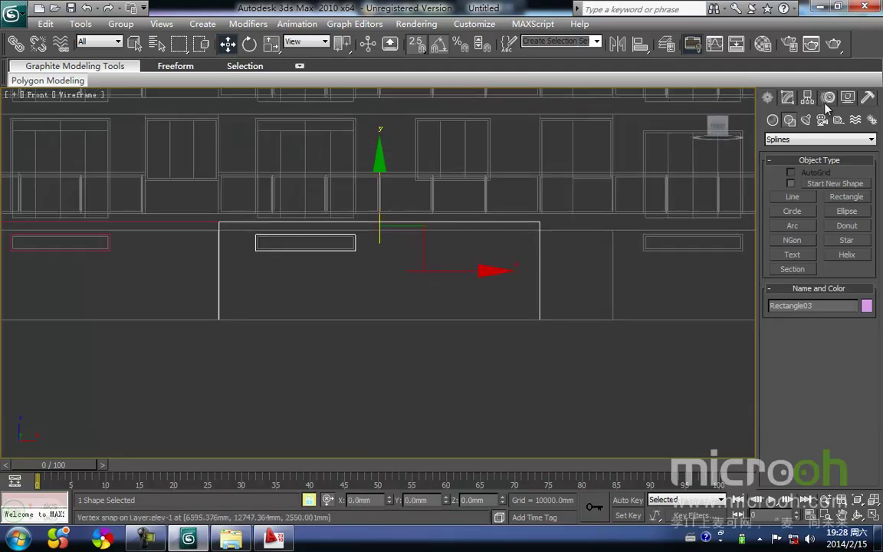
{"action": "left_click", "coordinate": [788, 98]}
{"action": "left_click", "coordinate": [839, 154]}
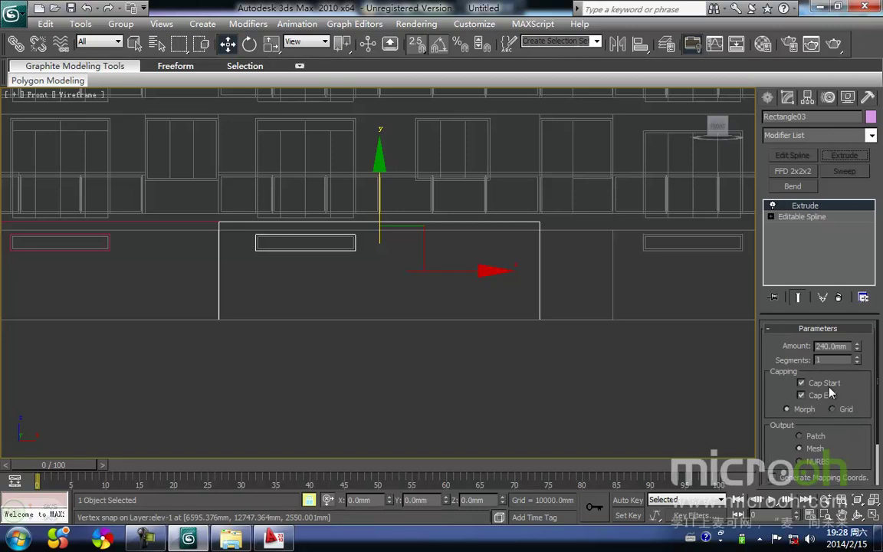
{"action": "middle_click_drag", "start_coordinate": [424, 259], "coordinate": [414, 242]}
{"action": "left_click", "coordinate": [572, 306]}
Step: Draw a separate rectangle about 1760 × 2350 mm over the narrow ground-floor panel adjoining the middle wall in the Front view
{"action": "middle_click_drag", "start_coordinate": [575, 307], "coordinate": [462, 313]}
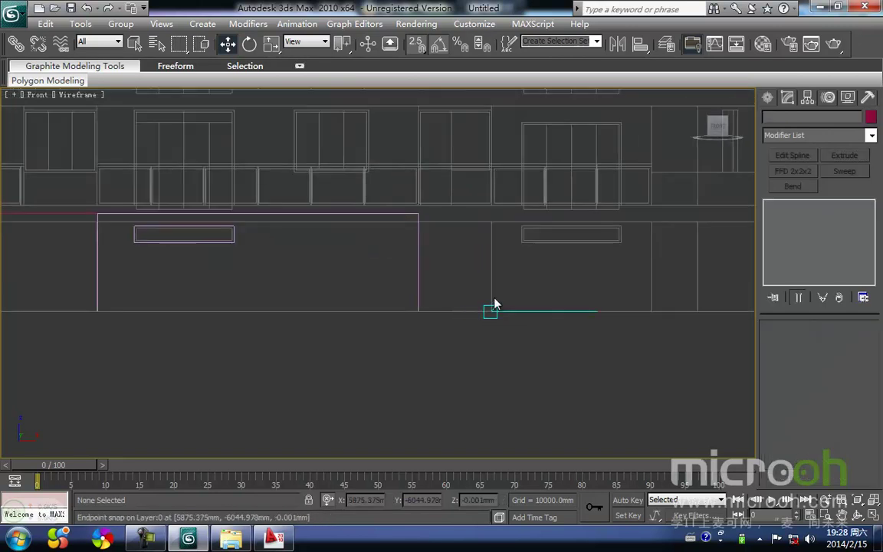
{"action": "left_click_drag", "start_coordinate": [456, 283], "coordinate": [374, 231]}
{"action": "middle_click_drag", "start_coordinate": [447, 256], "coordinate": [410, 260]}
{"action": "left_click", "coordinate": [435, 270]}
{"action": "right_click", "coordinate": [490, 184]}
{"action": "left_click", "coordinate": [515, 120]}
{"action": "left_click_drag", "start_coordinate": [372, 236], "coordinate": [444, 333]}
{"action": "right_click", "coordinate": [489, 310]}
{"action": "left_click", "coordinate": [471, 341]}
{"action": "left_click", "coordinate": [444, 285]}
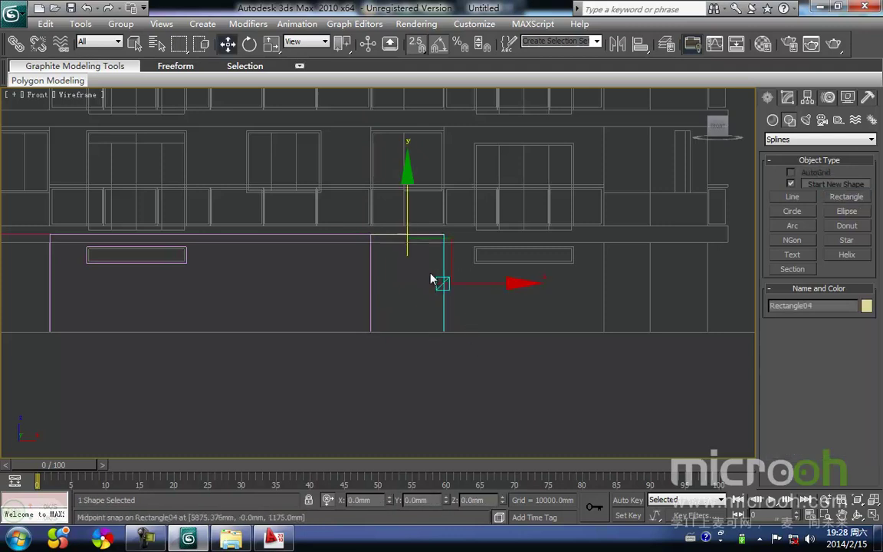
Step: Extrude the narrow panel by 240 mm and frame it in the Top view
{"action": "middle_click_drag", "start_coordinate": [431, 288], "coordinate": [428, 308]}
{"action": "key", "text": "t"}
{"action": "key", "text": "z"}
{"action": "scroll", "coordinate": [433, 303], "scroll_direction": "down", "scroll_amount": 10}
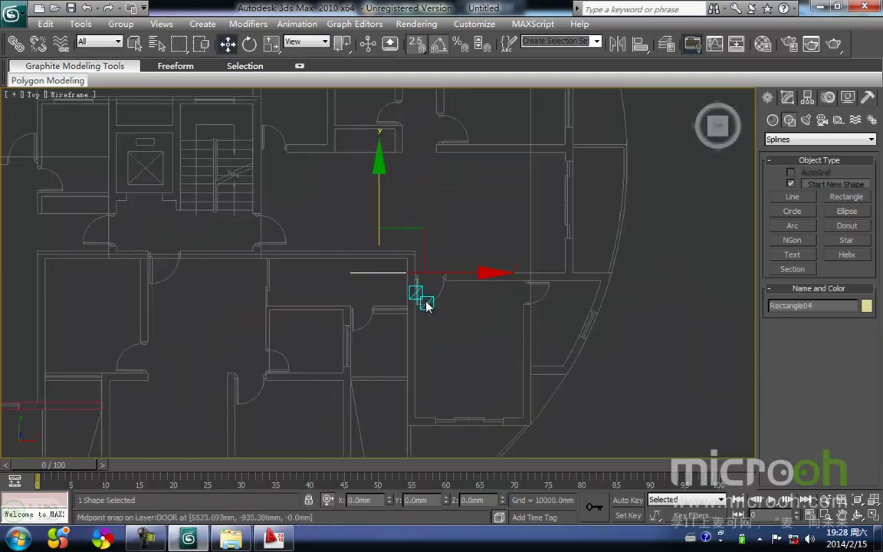
{"action": "left_click", "coordinate": [788, 98]}
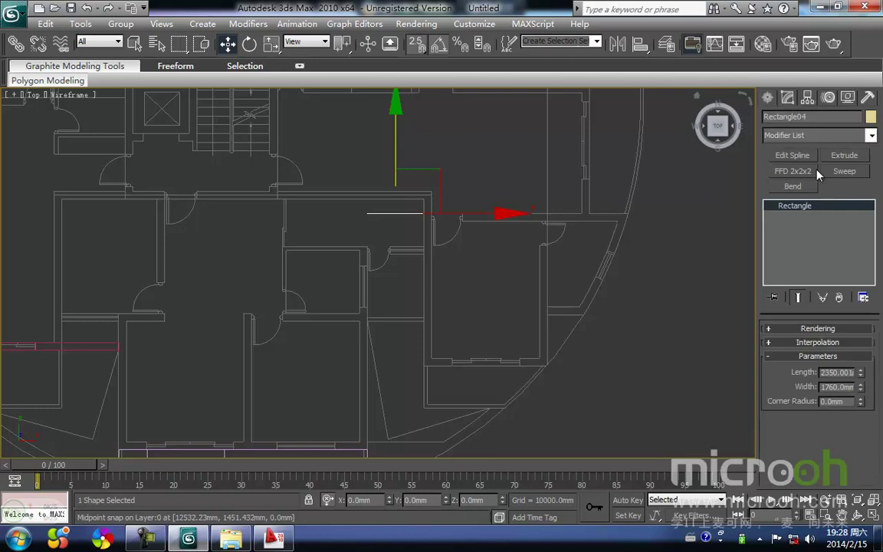
{"action": "left_click", "coordinate": [843, 156]}
Step: Move the narrow wall in the Top view so it snaps onto the recessed wall between the central and right-hand rooms
{"action": "middle_click_drag", "start_coordinate": [368, 349], "coordinate": [387, 290]}
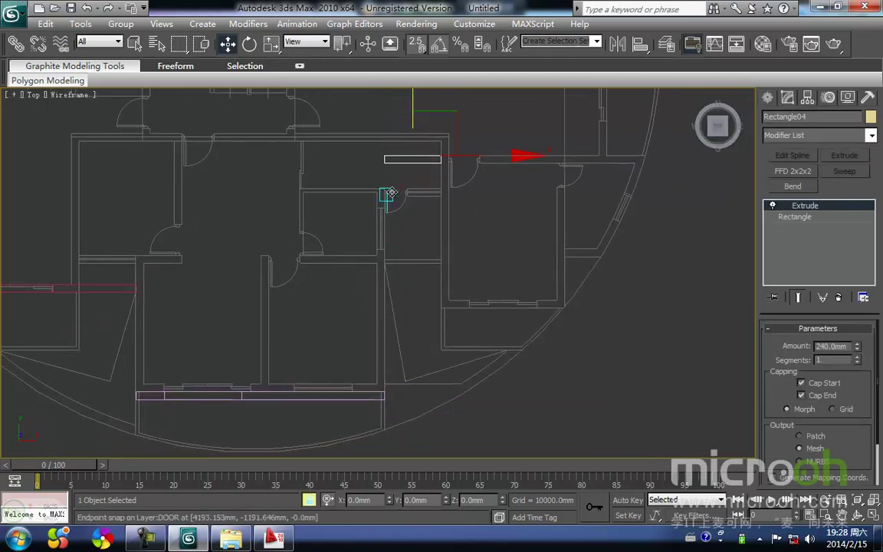
{"action": "left_click_drag", "start_coordinate": [387, 169], "coordinate": [383, 264]}
{"action": "scroll", "coordinate": [385, 264], "scroll_direction": "up", "scroll_amount": 9}
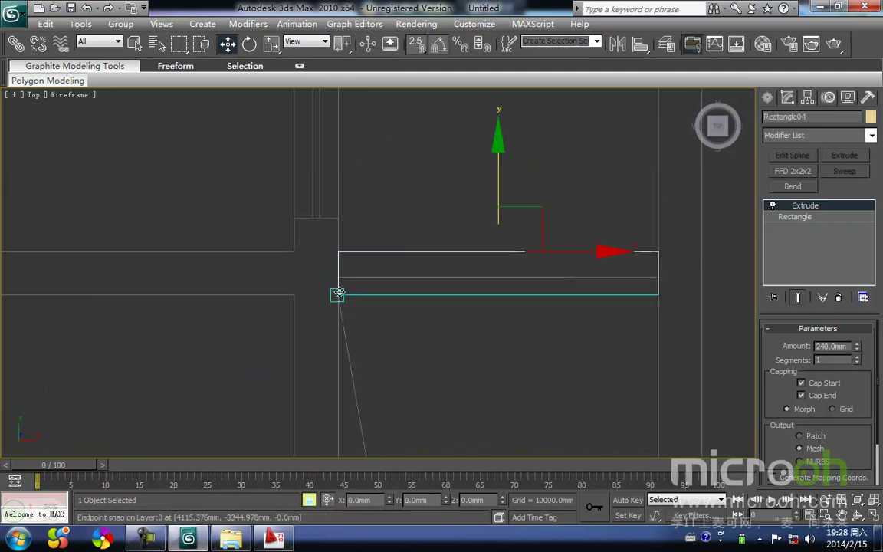
{"action": "left_click", "coordinate": [428, 342]}
{"action": "scroll", "coordinate": [397, 300], "scroll_direction": "down", "scroll_amount": 5}
{"action": "scroll", "coordinate": [460, 268], "scroll_direction": "down", "scroll_amount": 2}
{"action": "middle_click_drag", "start_coordinate": [69, 288], "coordinate": [231, 294]}
{"action": "scroll", "coordinate": [231, 294], "scroll_direction": "down", "scroll_amount": 1}
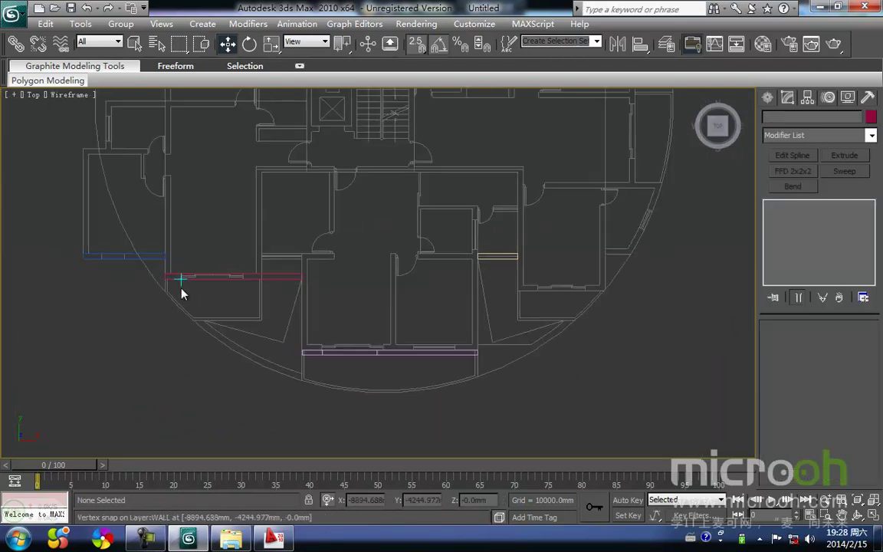
Step: Move the middle wall in the Top view so it snaps onto the front wall line of the central rooms
{"action": "scroll", "coordinate": [327, 309], "scroll_direction": "up", "scroll_amount": 4}
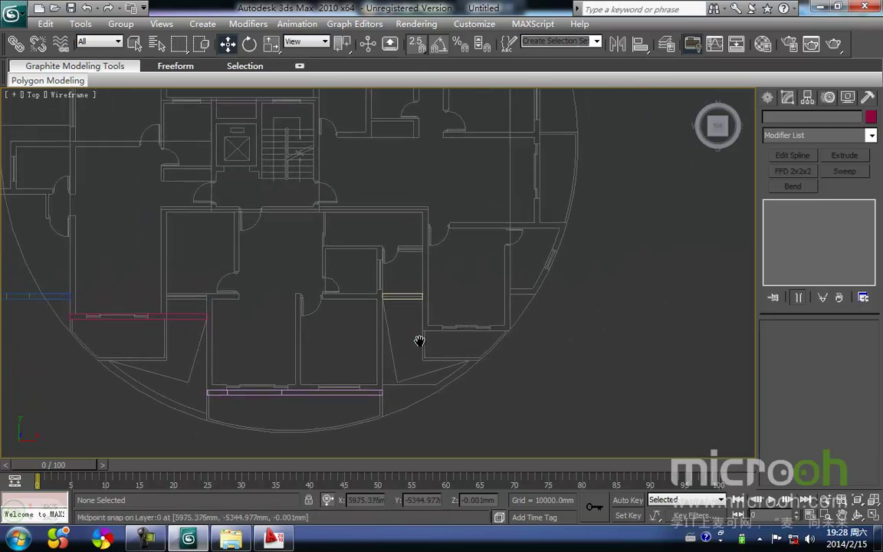
{"action": "middle_click_drag", "start_coordinate": [291, 446], "coordinate": [321, 380]}
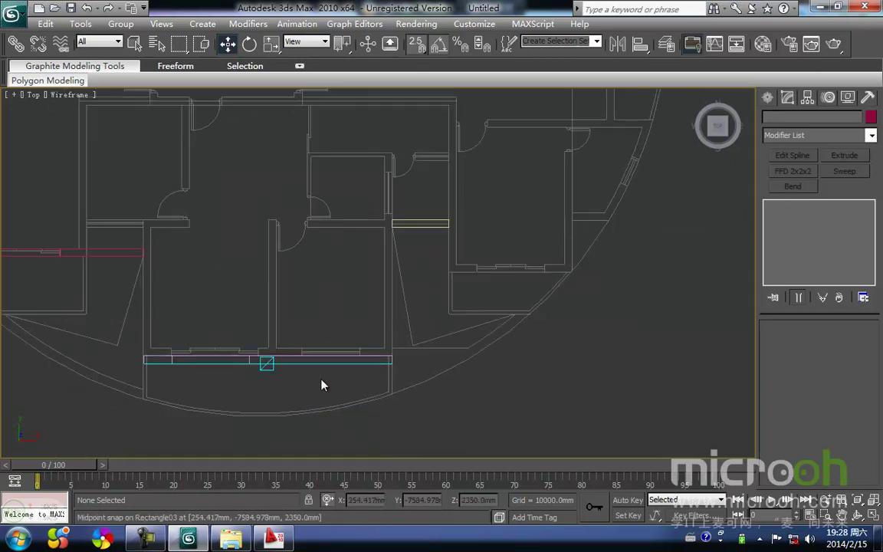
{"action": "left_click", "coordinate": [273, 357]}
{"action": "left_click_drag", "start_coordinate": [264, 297], "coordinate": [278, 253]}
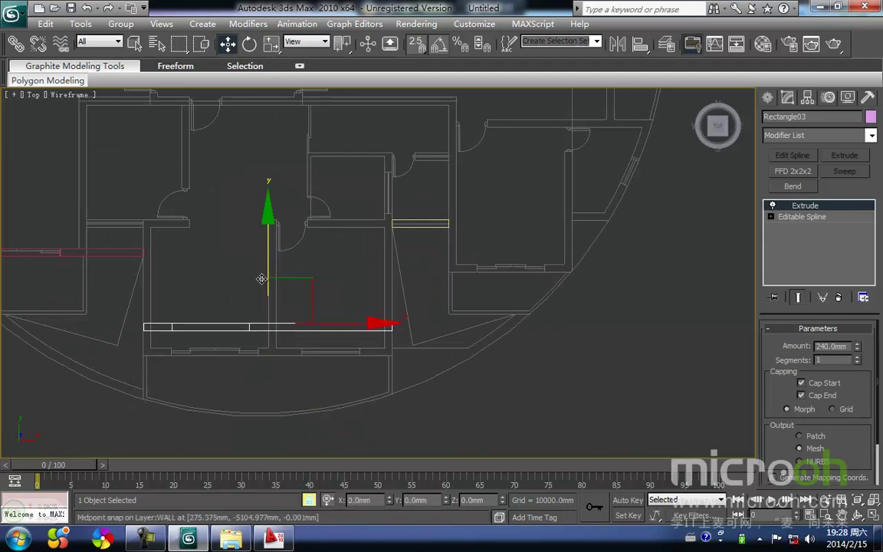
{"action": "left_click_drag", "start_coordinate": [131, 328], "coordinate": [141, 351]}
{"action": "left_click", "coordinate": [218, 382]}
Step: Realign the narrow wall in the Top view with the recessed wall between the central and right-hand rooms
{"action": "middle_click_drag", "start_coordinate": [362, 294], "coordinate": [296, 352]}
{"action": "left_click_drag", "start_coordinate": [371, 306], "coordinate": [332, 238]}
{"action": "middle_click_drag", "start_coordinate": [358, 260], "coordinate": [349, 274]}
{"action": "scroll", "coordinate": [377, 274], "scroll_direction": "up", "scroll_amount": 3}
{"action": "key", "text": "space"}
{"action": "left_click_drag", "start_coordinate": [253, 326], "coordinate": [247, 323]}
{"action": "left_click", "coordinate": [318, 356]}
{"action": "left_click_drag", "start_coordinate": [360, 351], "coordinate": [306, 268]}
{"action": "middle_click_drag", "start_coordinate": [323, 277], "coordinate": [272, 319]}
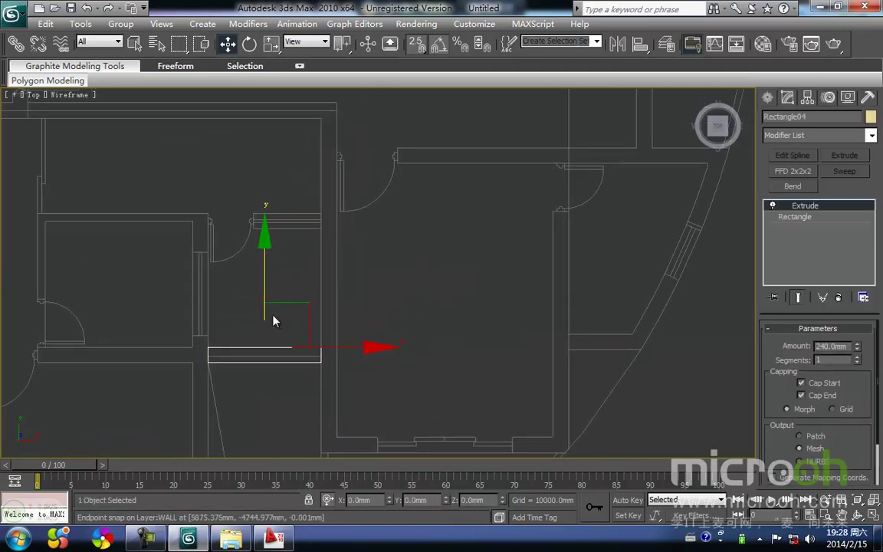
Step: Draw a rectangle about 3800 × 2350 mm over the ground-floor panel adjoining the narrow wall in the Front view
{"action": "key", "text": "f"}
{"action": "key", "text": "z"}
{"action": "scroll", "coordinate": [333, 316], "scroll_direction": "down", "scroll_amount": 5}
{"action": "middle_click_drag", "start_coordinate": [404, 328], "coordinate": [351, 358]}
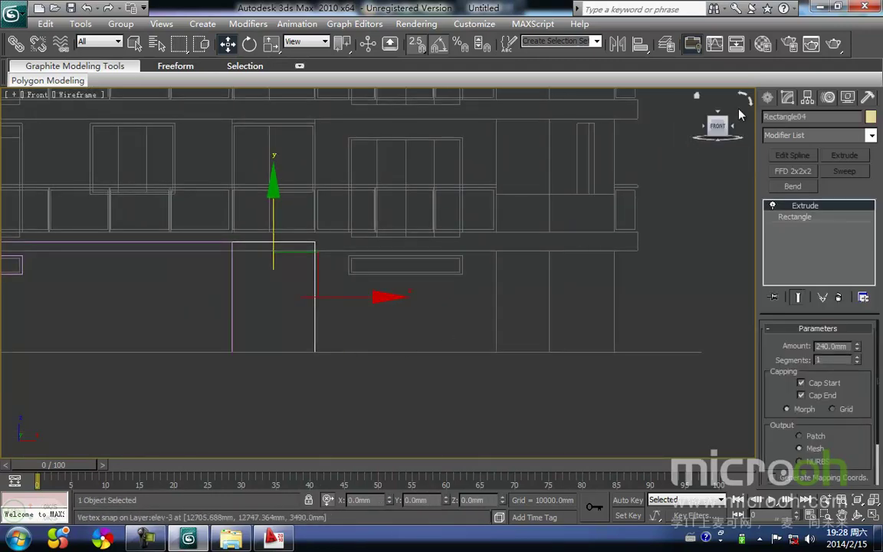
{"action": "left_click", "coordinate": [767, 98]}
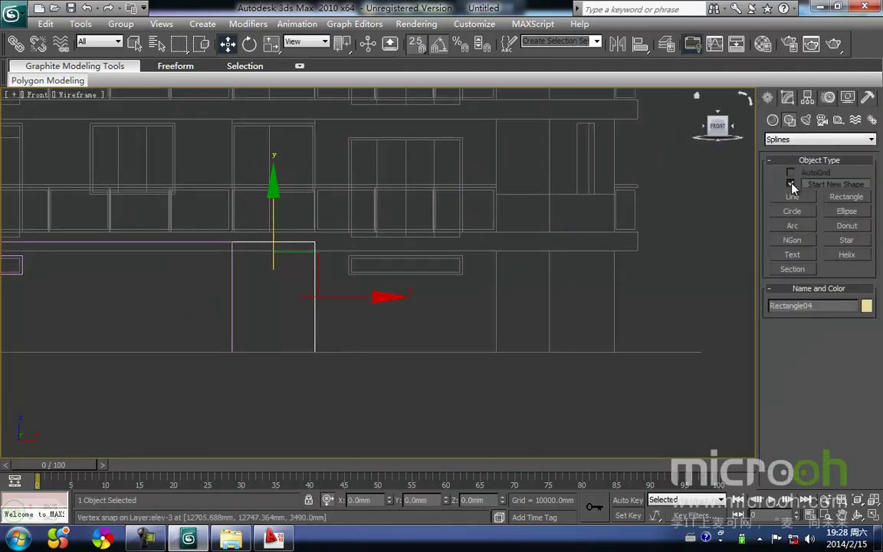
{"action": "left_click", "coordinate": [844, 197]}
{"action": "middle_click_drag", "start_coordinate": [449, 286], "coordinate": [406, 280]}
{"action": "left_click_drag", "start_coordinate": [269, 234], "coordinate": [451, 348]}
{"action": "left_click_drag", "start_coordinate": [451, 381], "coordinate": [454, 349]}
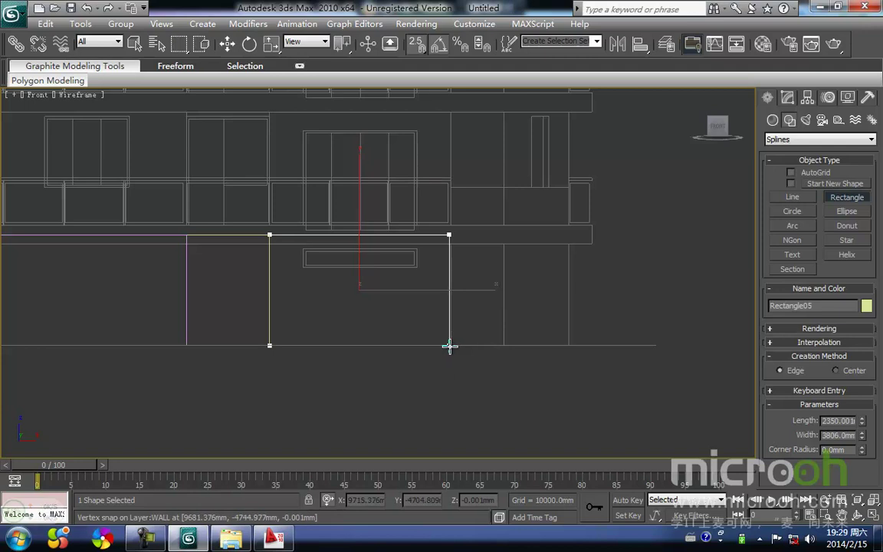
{"action": "right_click", "coordinate": [475, 346]}
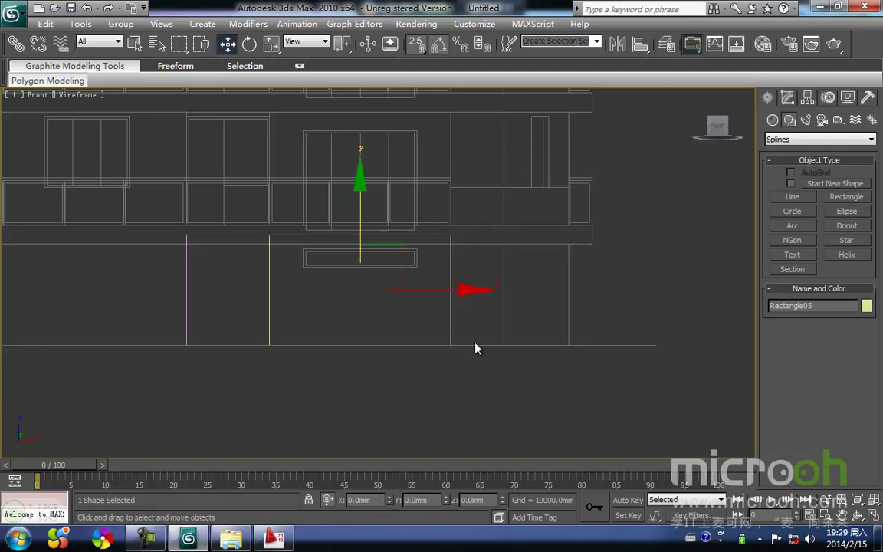
Step: Add a rectangle around the panel's wide, low window opening to the same shape
{"action": "middle_click_drag", "start_coordinate": [482, 313], "coordinate": [476, 340]}
{"action": "scroll", "coordinate": [381, 272], "scroll_direction": "up", "scroll_amount": 3}
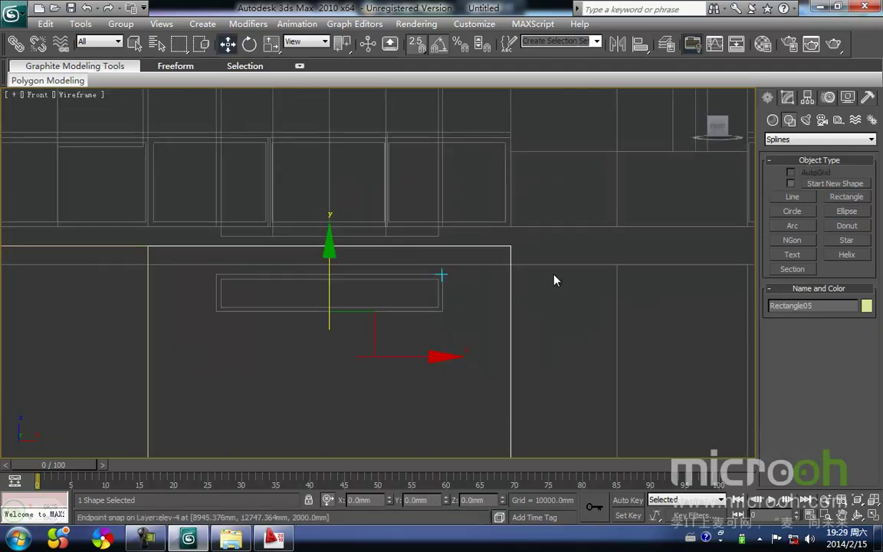
{"action": "left_click", "coordinate": [865, 201]}
{"action": "middle_click_drag", "start_coordinate": [358, 324], "coordinate": [327, 339]}
{"action": "left_click_drag", "start_coordinate": [185, 290], "coordinate": [413, 339]}
{"action": "key", "text": "w"}
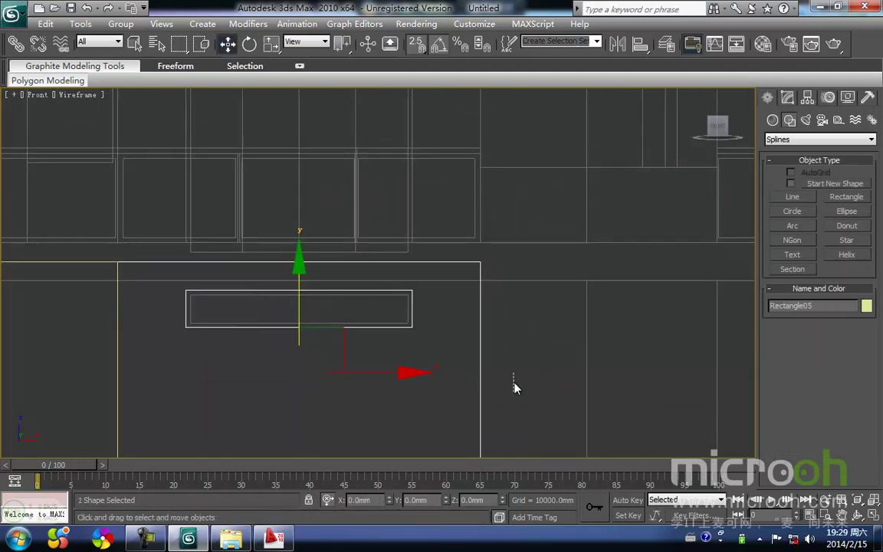
Step: Extrude the panel with its window opening by 240 mm and check it in the Top view
{"action": "middle_click_drag", "start_coordinate": [453, 360], "coordinate": [447, 305]}
{"action": "key", "text": "t"}
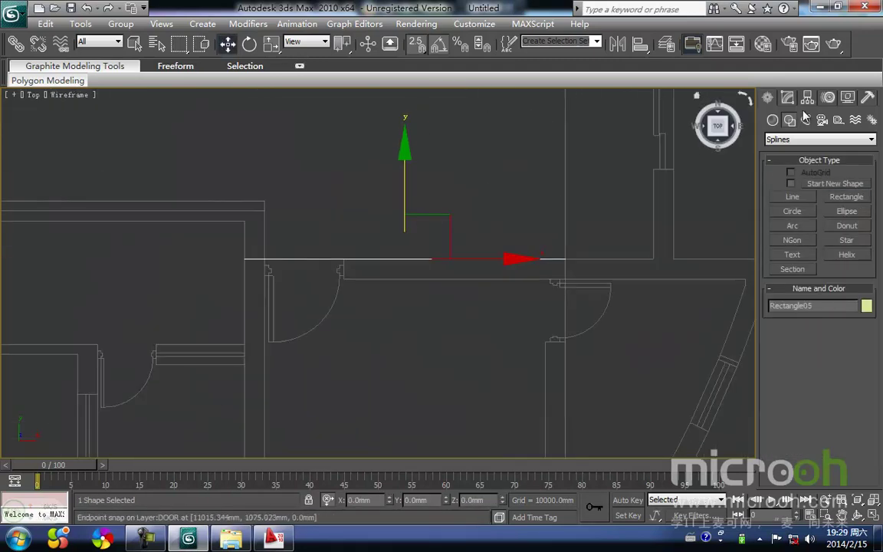
{"action": "left_click", "coordinate": [787, 100]}
{"action": "left_click", "coordinate": [844, 156]}
{"action": "middle_click_drag", "start_coordinate": [437, 335], "coordinate": [414, 249]}
{"action": "scroll", "coordinate": [414, 253], "scroll_direction": "down", "scroll_amount": 3}
{"action": "left_click", "coordinate": [402, 311]}
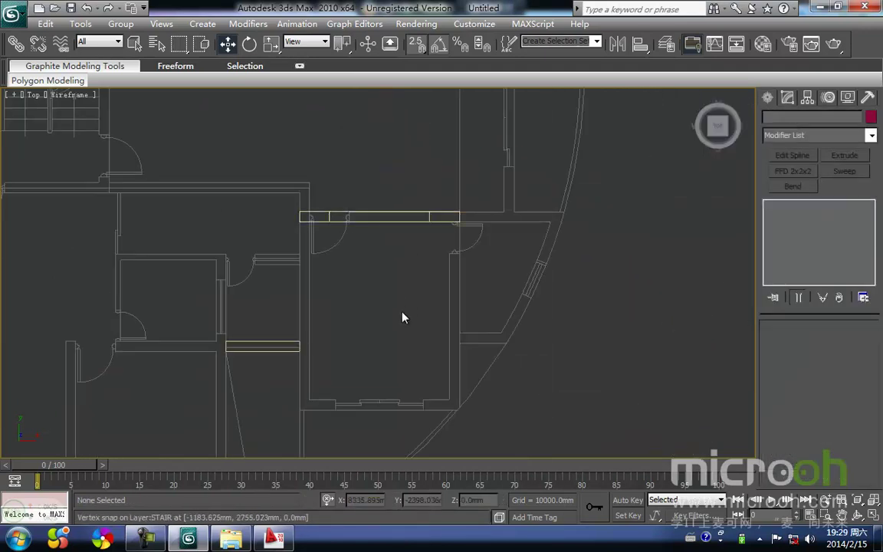
Step: Move the extruded panel in the Top view so it snaps onto the right-hand room's front wall
{"action": "middle_click_drag", "start_coordinate": [404, 288], "coordinate": [406, 251]}
{"action": "left_click_drag", "start_coordinate": [410, 222], "coordinate": [409, 176]}
{"action": "left_click_drag", "start_coordinate": [383, 181], "coordinate": [328, 377]}
{"action": "left_click", "coordinate": [360, 407]}
{"action": "middle_click_drag", "start_coordinate": [443, 378], "coordinate": [359, 384]}
{"action": "middle_click_drag", "start_coordinate": [403, 322], "coordinate": [366, 301]}
{"action": "scroll", "coordinate": [367, 302], "scroll_direction": "up", "scroll_amount": 2}
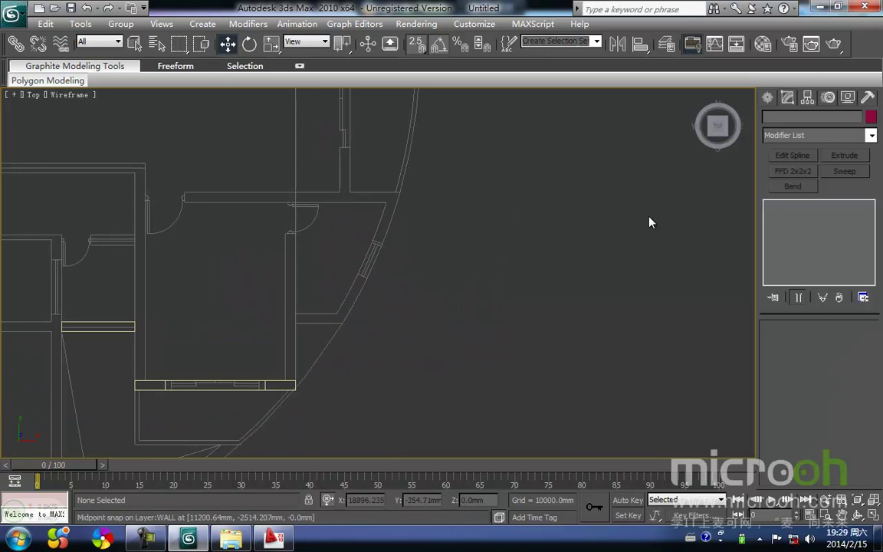
Step: Draw lines in the Top view along the outer and inner edges of the stepped wall joining the right-hand front wall to the curved facade
{"action": "left_click", "coordinate": [768, 98]}
{"action": "left_click", "coordinate": [792, 193]}
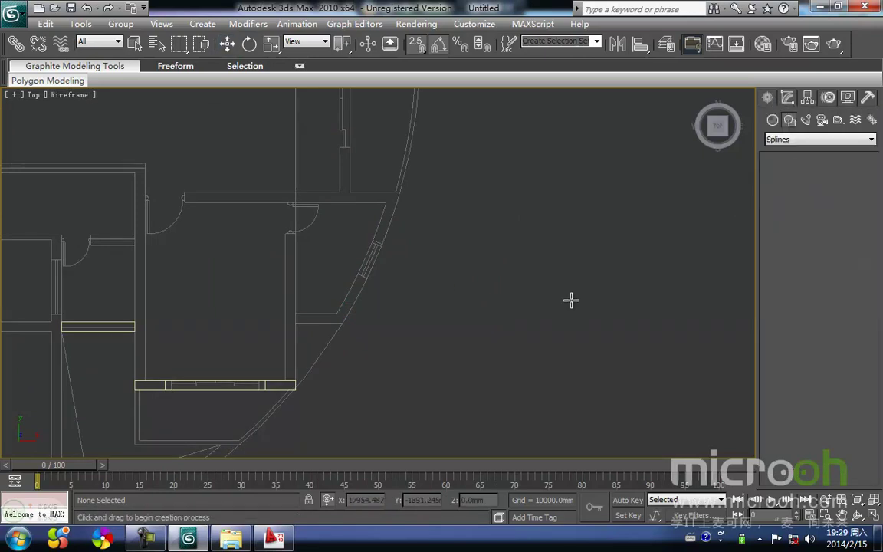
{"action": "key", "text": "f"}
{"action": "key", "text": "z"}
{"action": "scroll", "coordinate": [407, 392], "scroll_direction": "up", "scroll_amount": 6}
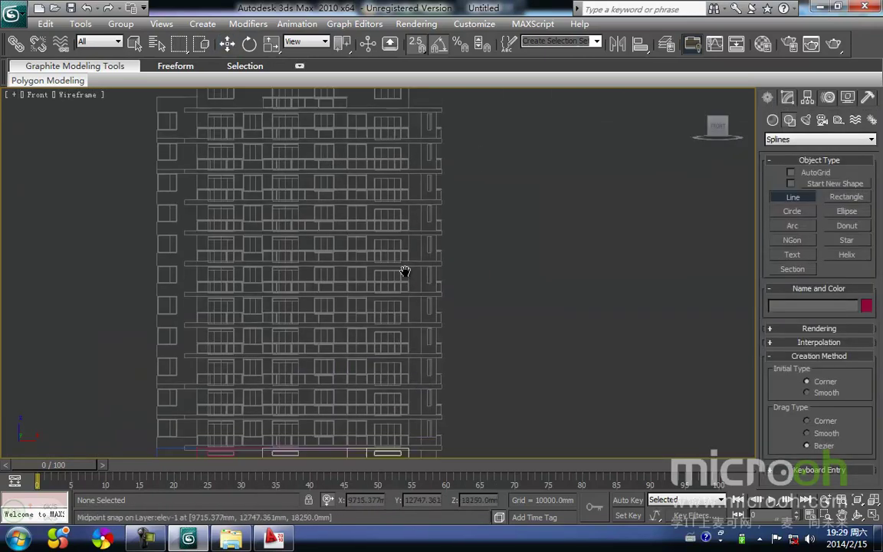
{"action": "mouse_move", "coordinate": [403, 333]}
{"action": "middle_mouse_down"}
{"action": "mouse_move", "coordinate": [383, 341]}
{"action": "mouse_move", "coordinate": [406, 298]}
{"action": "middle_mouse_up"}
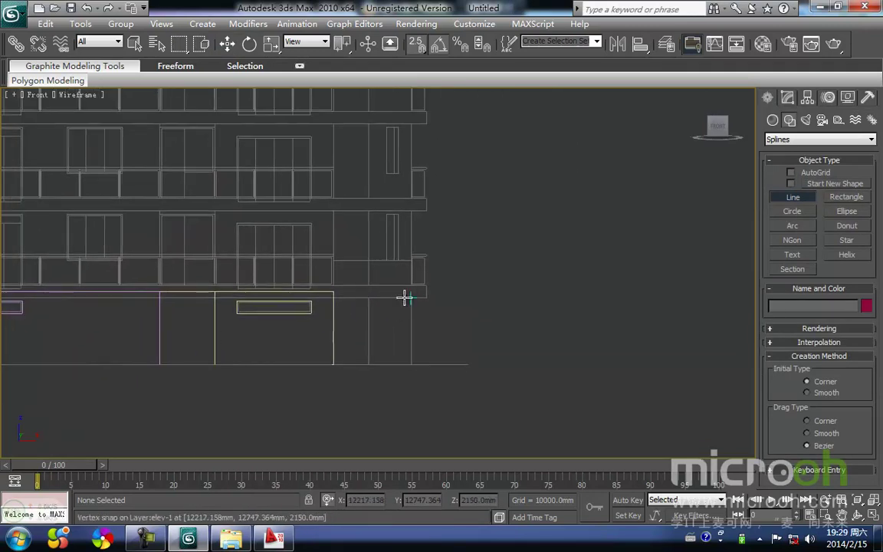
{"action": "key", "text": "t"}
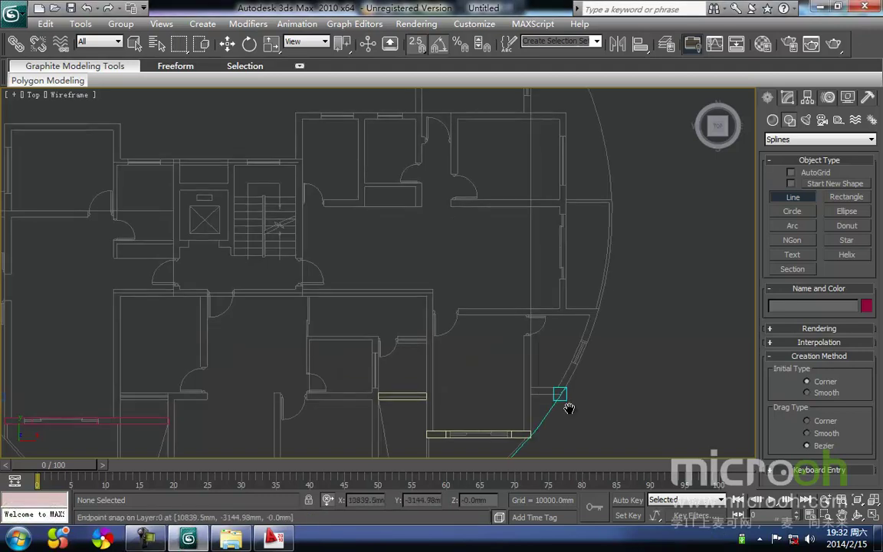
{"action": "scroll", "coordinate": [571, 408], "scroll_direction": "up", "scroll_amount": 3}
{"action": "middle_click_drag", "start_coordinate": [569, 408], "coordinate": [498, 360]}
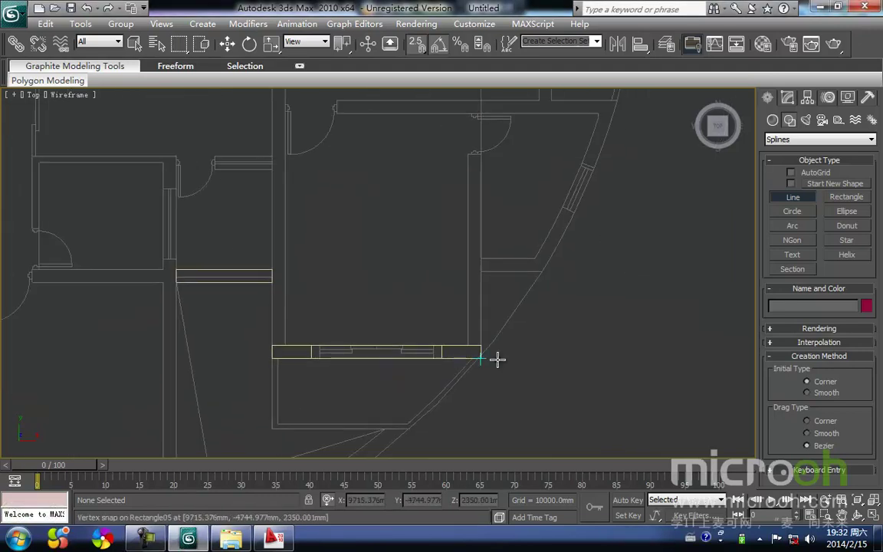
{"action": "left_click", "coordinate": [542, 277]}
{"action": "right_click", "coordinate": [542, 277]}
{"action": "middle_click_drag", "start_coordinate": [522, 357], "coordinate": [506, 382]}
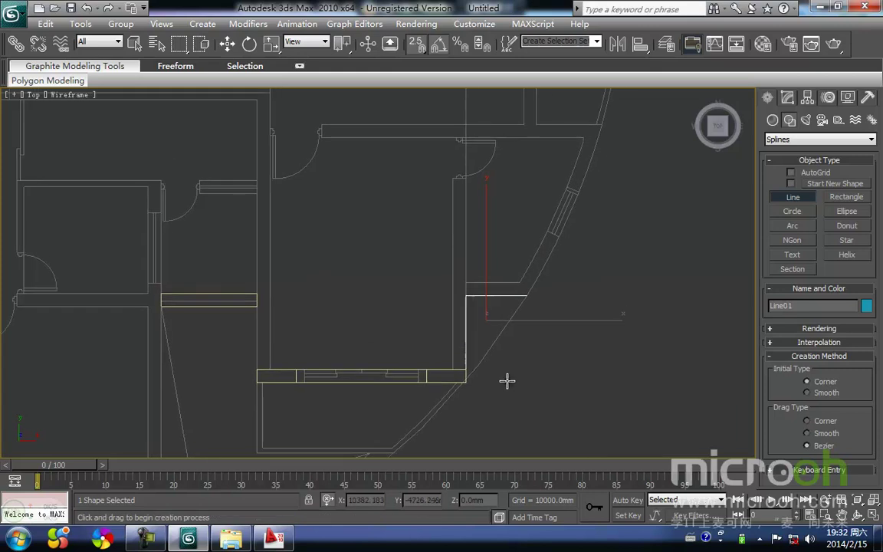
{"action": "left_click", "coordinate": [450, 371]}
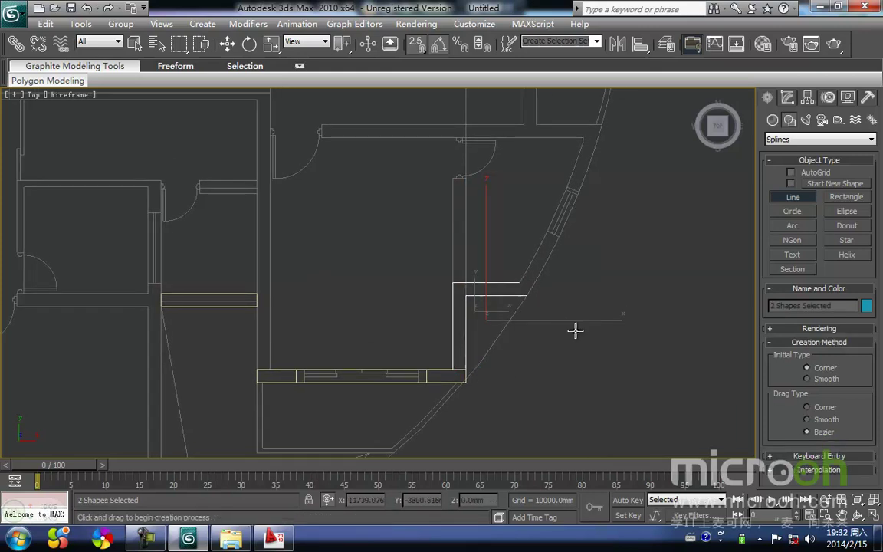
Step: Start a line at the curved facade's upper end and trace the inner wall edge along the right side and rear rooms
{"action": "middle_click_drag", "start_coordinate": [592, 306], "coordinate": [563, 426]}
{"action": "middle_click_drag", "start_coordinate": [566, 350], "coordinate": [542, 408]}
{"action": "scroll", "coordinate": [495, 296], "scroll_direction": "up", "scroll_amount": 1}
{"action": "scroll", "coordinate": [548, 335], "scroll_direction": "up", "scroll_amount": 3}
{"action": "middle_click_drag", "start_coordinate": [637, 319], "coordinate": [551, 331]}
{"action": "left_click", "coordinate": [579, 307]}
{"action": "left_click", "coordinate": [408, 309]}
{"action": "scroll", "coordinate": [380, 245], "scroll_direction": "down", "scroll_amount": 10}
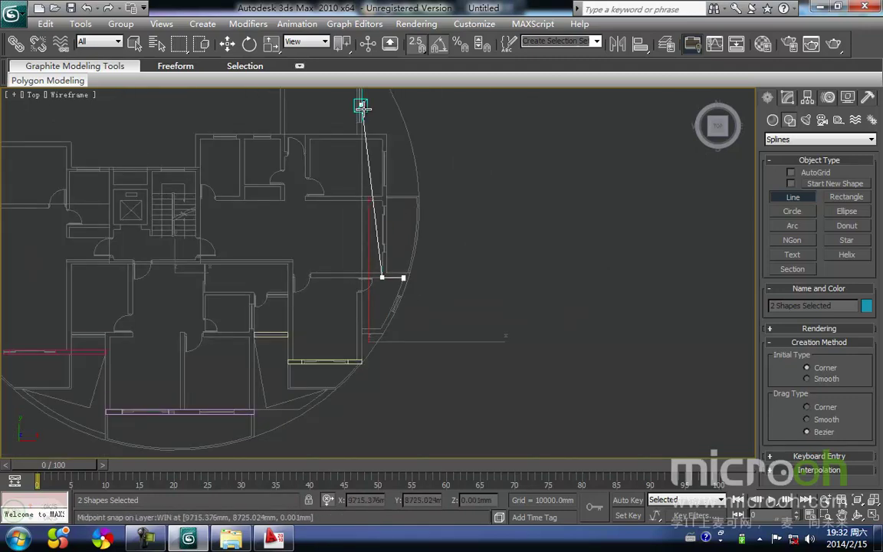
{"action": "left_click", "coordinate": [373, 144]}
{"action": "scroll", "coordinate": [201, 138], "scroll_direction": "up", "scroll_amount": 4}
{"action": "scroll", "coordinate": [146, 127], "scroll_direction": "down", "scroll_amount": 4}
{"action": "middle_click_drag", "start_coordinate": [123, 116], "coordinate": [375, 272]}
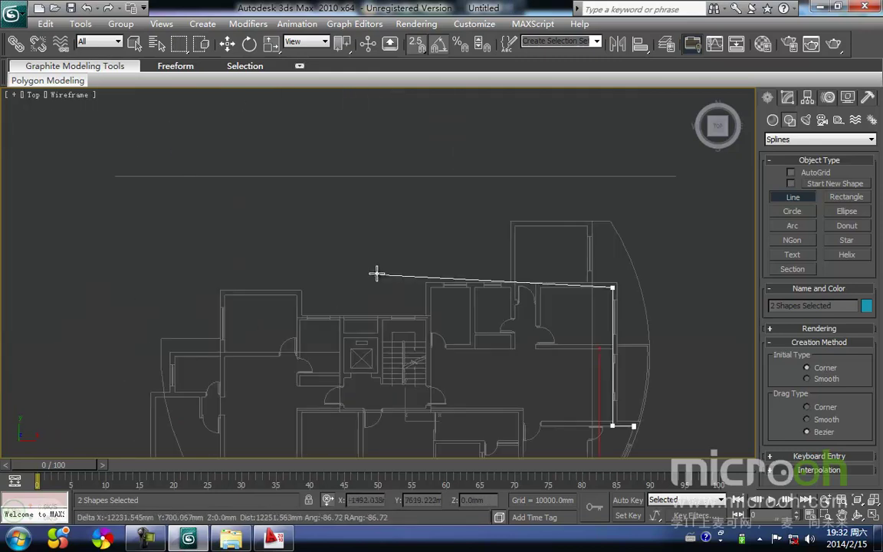
{"action": "left_click", "coordinate": [431, 287]}
Step: Continue the line along the inner edge of the rear wall behind the stair and lift core and around the upper-left rooms
{"action": "scroll", "coordinate": [375, 273], "scroll_direction": "up", "scroll_amount": 3}
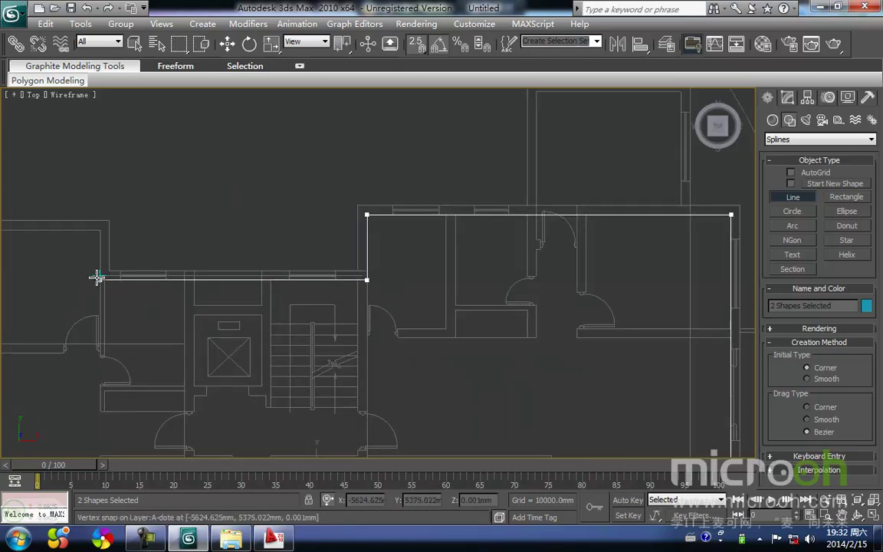
{"action": "scroll", "coordinate": [130, 314], "scroll_direction": "down", "scroll_amount": 2}
{"action": "middle_click_drag", "start_coordinate": [131, 315], "coordinate": [374, 273]}
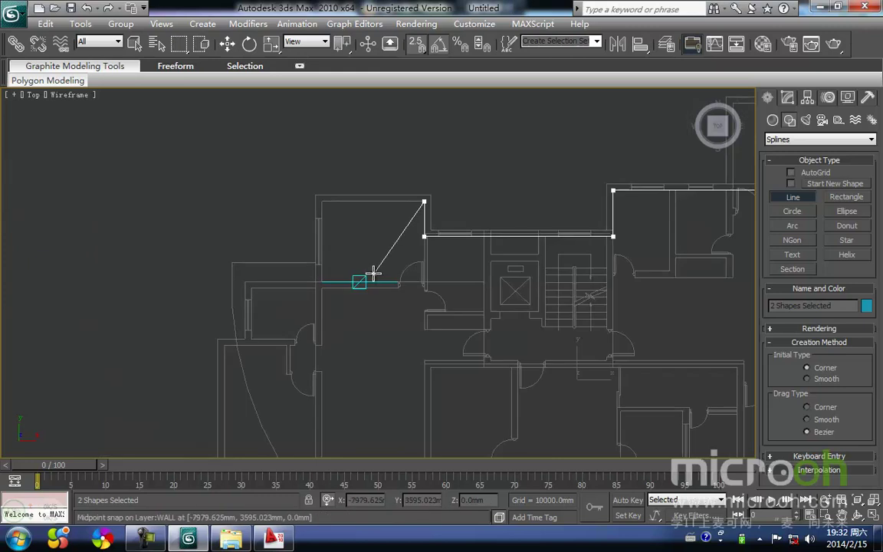
{"action": "left_click", "coordinate": [322, 199]}
{"action": "scroll", "coordinate": [376, 263], "scroll_direction": "up", "scroll_amount": 3}
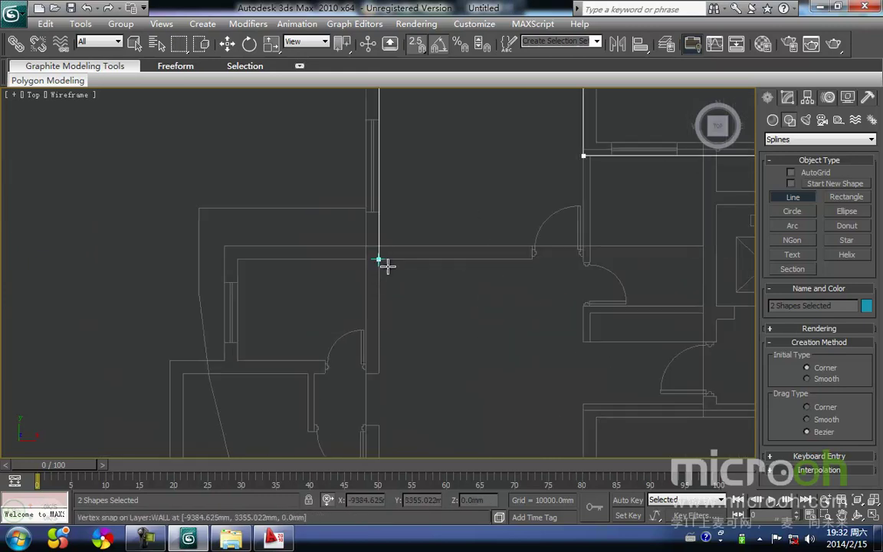
{"action": "left_click", "coordinate": [386, 262]}
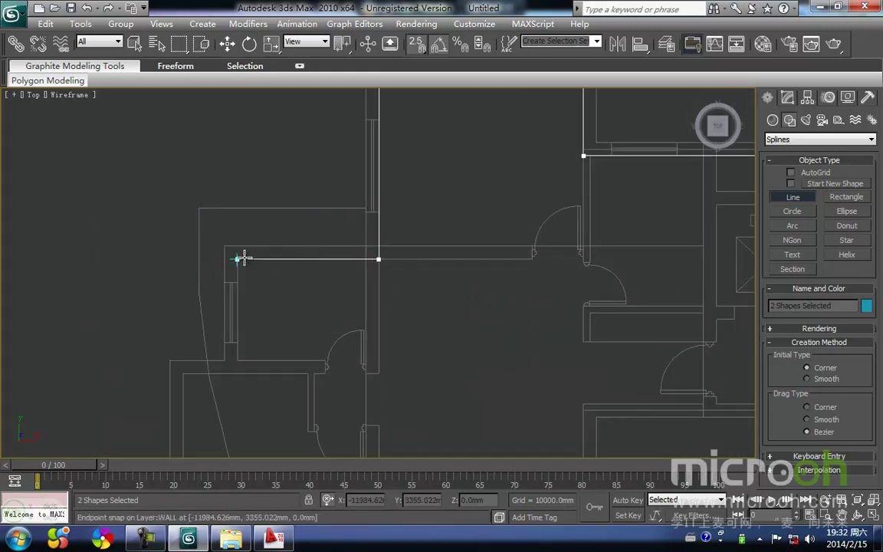
{"action": "left_click", "coordinate": [242, 373]}
{"action": "key", "text": "i"}
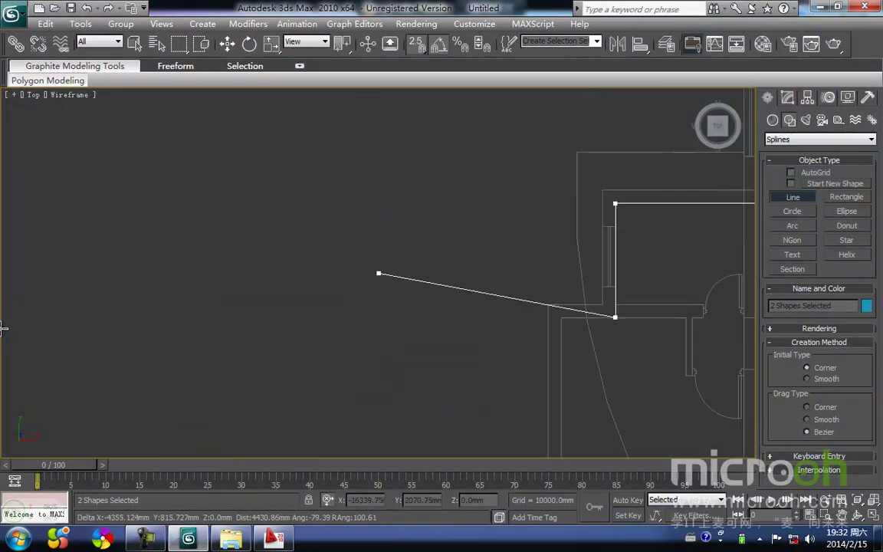
Step: Trace the leftmost room's inner wall edge down to the front wall, cross the wall thickness and return up its outer edge
{"action": "left_click", "coordinate": [558, 324]}
{"action": "scroll", "coordinate": [365, 312], "scroll_direction": "down", "scroll_amount": 4}
{"action": "scroll", "coordinate": [389, 340], "scroll_direction": "up", "scroll_amount": 4}
{"action": "left_click", "coordinate": [344, 299]}
{"action": "key", "text": "i"}
{"action": "scroll", "coordinate": [379, 273], "scroll_direction": "down", "scroll_amount": 3}
{"action": "left_click", "coordinate": [389, 195]}
{"action": "key", "text": "i"}
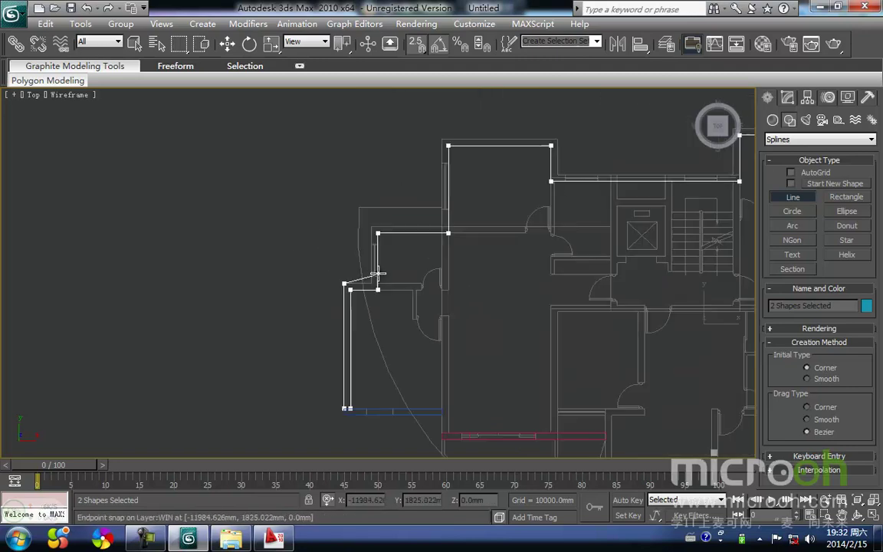
Step: Continue the line along the outer edge of the upper-left rooms to the wall behind the stair and lift core
{"action": "scroll", "coordinate": [378, 273], "scroll_direction": "up", "scroll_amount": 4}
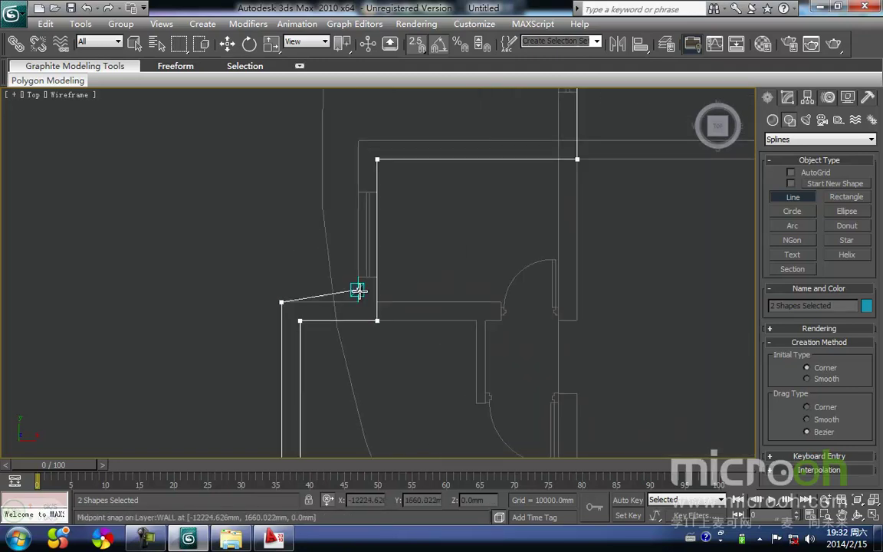
{"action": "left_click", "coordinate": [358, 141]}
{"action": "key", "text": "i"}
{"action": "left_click", "coordinate": [342, 271]}
{"action": "scroll", "coordinate": [364, 273], "scroll_direction": "down", "scroll_amount": 2}
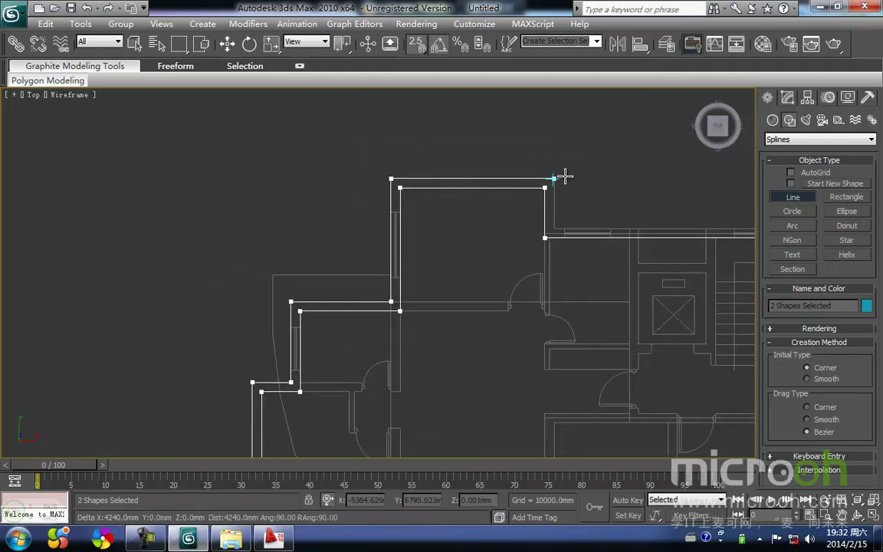
{"action": "left_click", "coordinate": [553, 227]}
{"action": "key", "text": "i"}
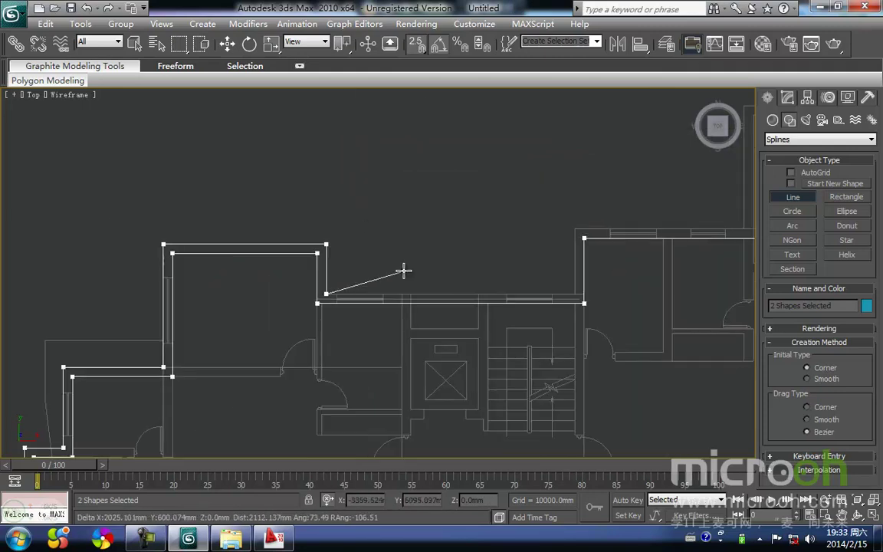
Step: Trace the outer edge of the rear and right-side walls and finish the line at the curved facade
{"action": "left_click", "coordinate": [578, 219]}
{"action": "key", "text": "i"}
{"action": "key", "text": "i"}
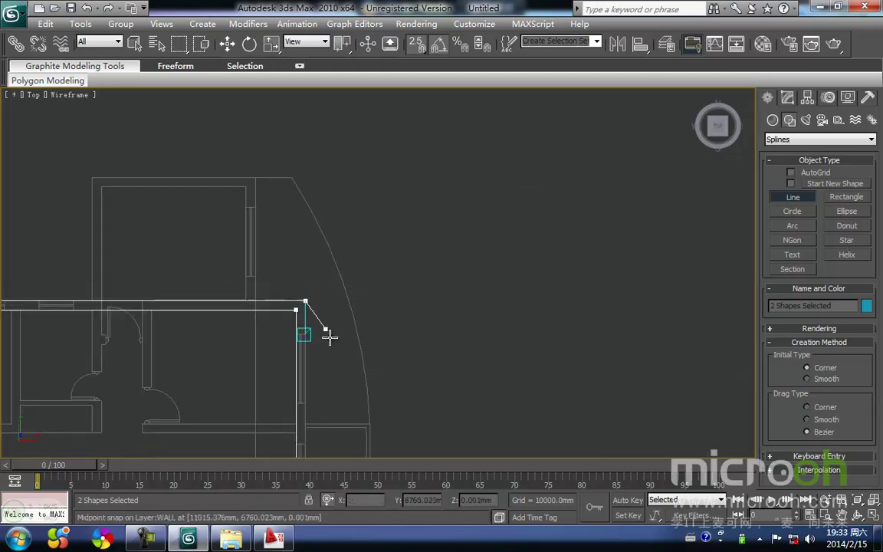
{"action": "key", "text": "i"}
{"action": "key", "text": "i"}
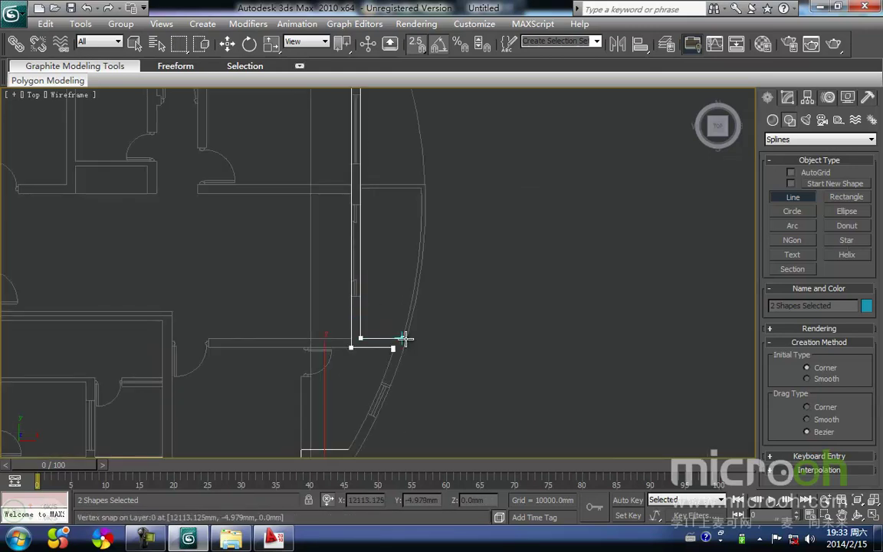
{"action": "scroll", "coordinate": [404, 338], "scroll_direction": "up", "scroll_amount": 5}
{"action": "left_click", "coordinate": [370, 265]}
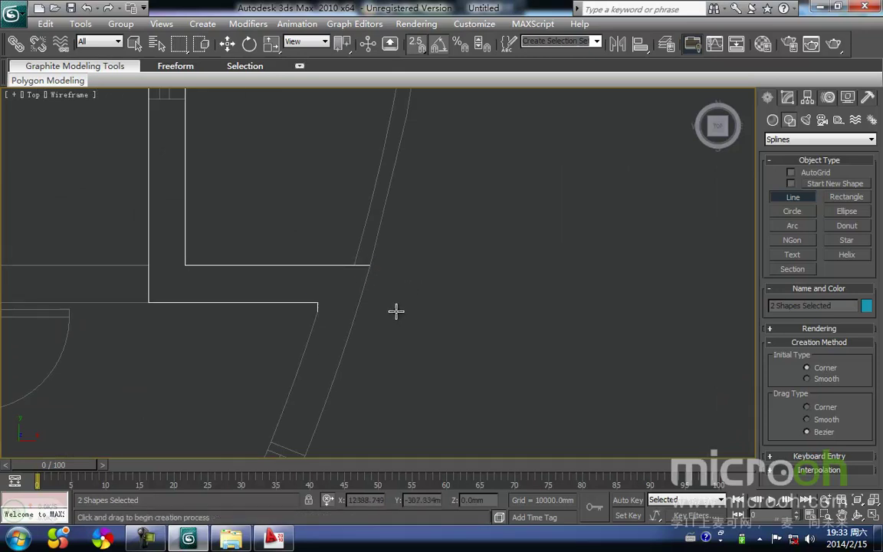
Step: Draw an arc with a radius of about 13644 mm along the curved wall's inner edge between the two traced wall ends
{"action": "left_click", "coordinate": [801, 230]}
{"action": "middle_click_drag", "start_coordinate": [412, 308], "coordinate": [425, 172]}
{"action": "scroll", "coordinate": [407, 209], "scroll_direction": "down", "scroll_amount": 2}
{"action": "middle_click_drag", "start_coordinate": [326, 258], "coordinate": [356, 212]}
{"action": "left_click_drag", "start_coordinate": [284, 368], "coordinate": [385, 169]}
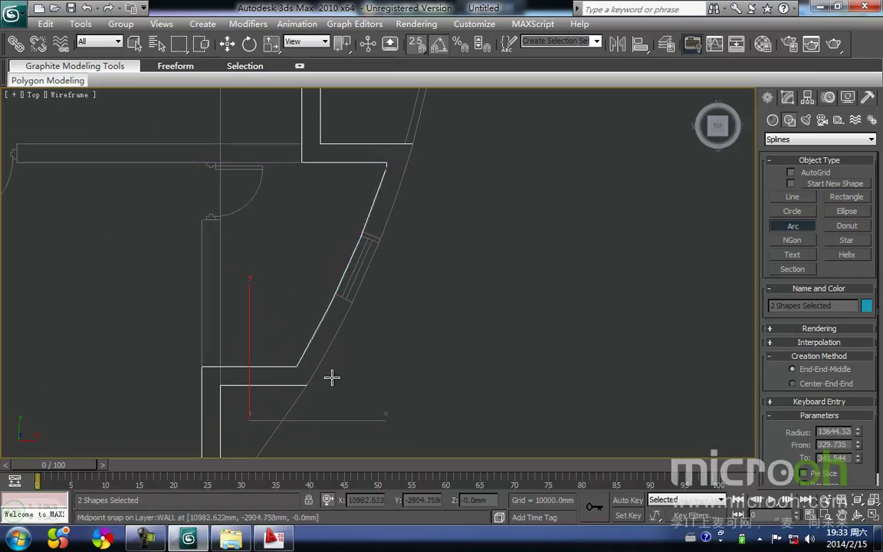
Step: Draw a second arc along the outer edge of the curved wall between the two traced wall ends
{"action": "left_click_drag", "start_coordinate": [429, 198], "coordinate": [412, 143]}
{"action": "left_click", "coordinate": [361, 293]}
{"action": "right_click", "coordinate": [438, 306]}
Step: Move the inner arc's upper end vertex so it lines up with the traced wall's inner corner
{"action": "scroll", "coordinate": [437, 311], "scroll_direction": "up", "scroll_amount": 10}
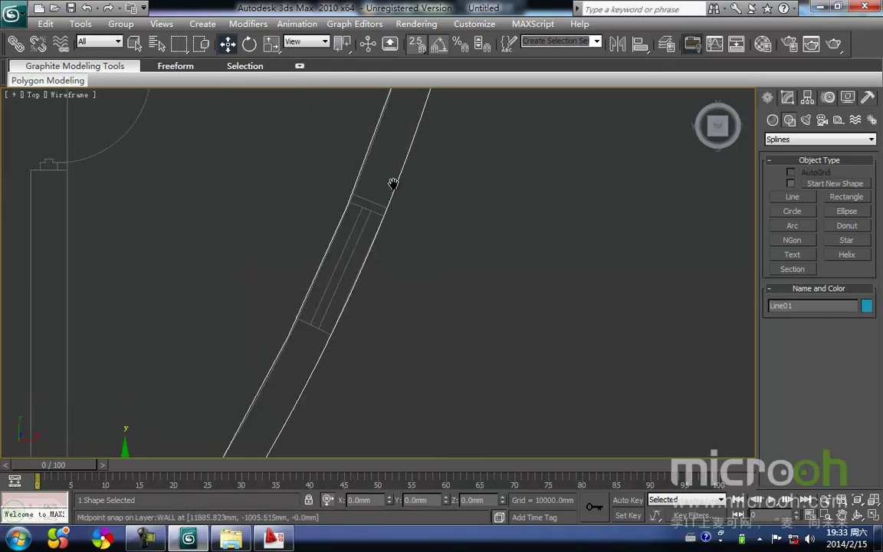
{"action": "mouse_move", "coordinate": [394, 203]}
{"action": "middle_mouse_down"}
{"action": "mouse_move", "coordinate": [389, 269]}
{"action": "mouse_move", "coordinate": [353, 306]}
{"action": "middle_mouse_up"}
{"action": "key", "text": "1"}
{"action": "left_click", "coordinate": [379, 261]}
{"action": "scroll", "coordinate": [383, 267], "scroll_direction": "up", "scroll_amount": 3}
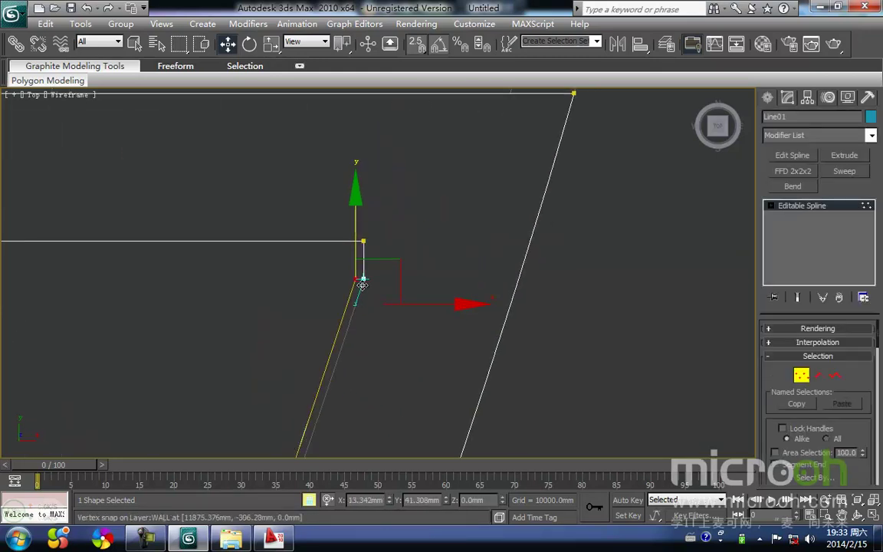
{"action": "left_click_drag", "start_coordinate": [362, 273], "coordinate": [362, 278]}
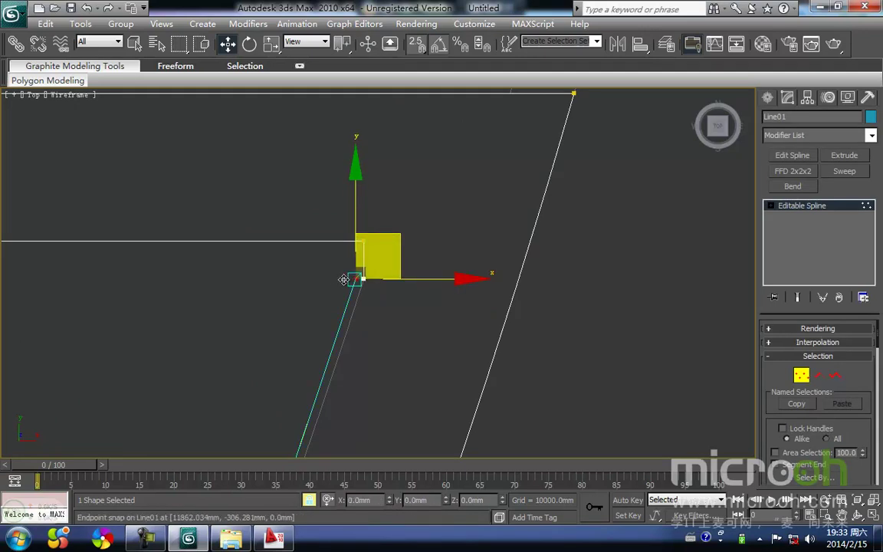
{"action": "scroll", "coordinate": [394, 262], "scroll_direction": "down", "scroll_amount": 4}
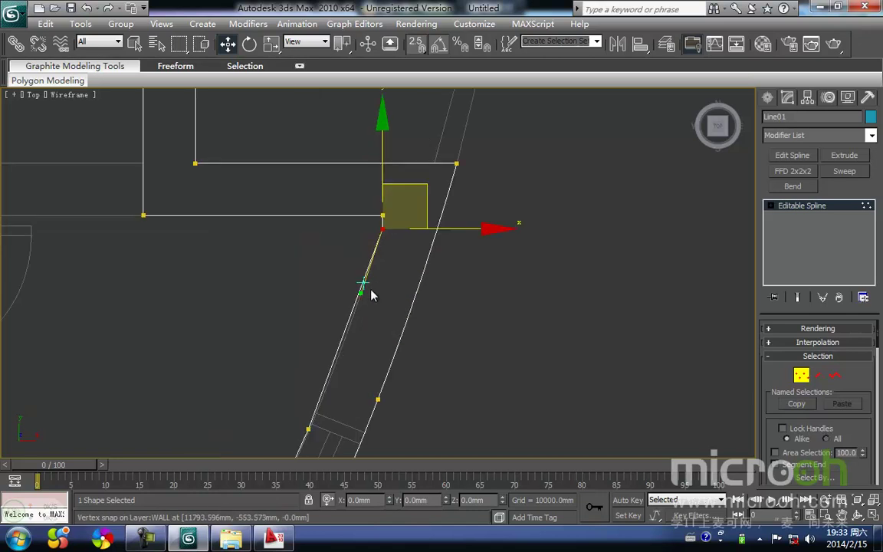
{"action": "scroll", "coordinate": [368, 302], "scroll_direction": "up", "scroll_amount": 3}
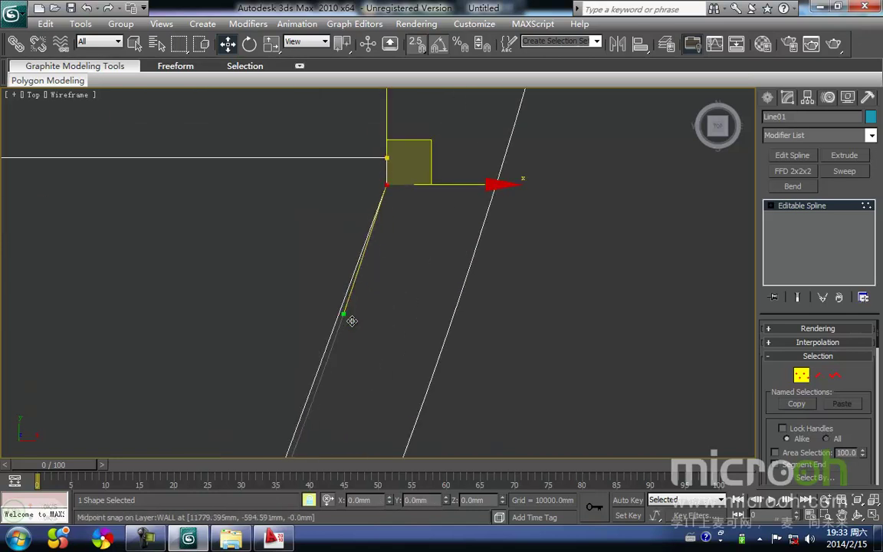
{"action": "scroll", "coordinate": [389, 310], "scroll_direction": "down", "scroll_amount": 8}
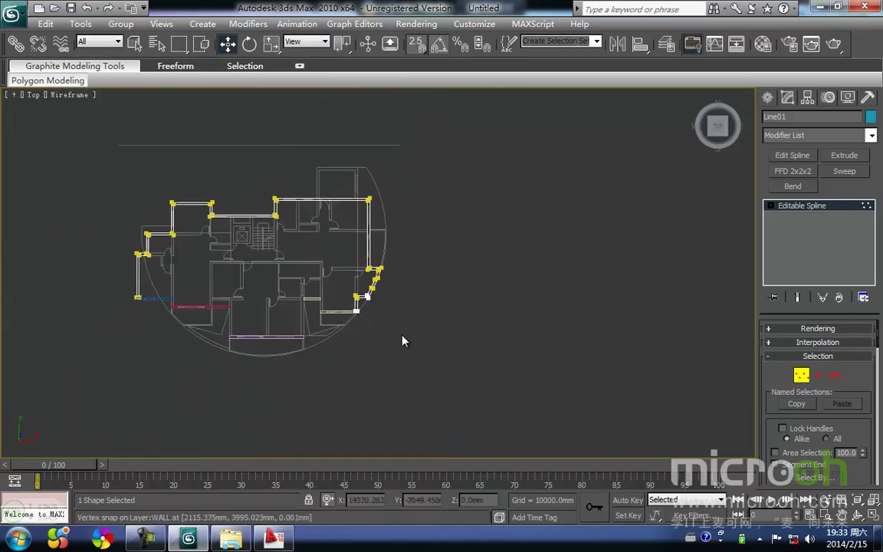
Step: Weld all the vertices of the traced wall outline and leave vertex editing
{"action": "left_click_drag", "start_coordinate": [460, 333], "coordinate": [3, 121]}
{"action": "right_click", "coordinate": [283, 283]}
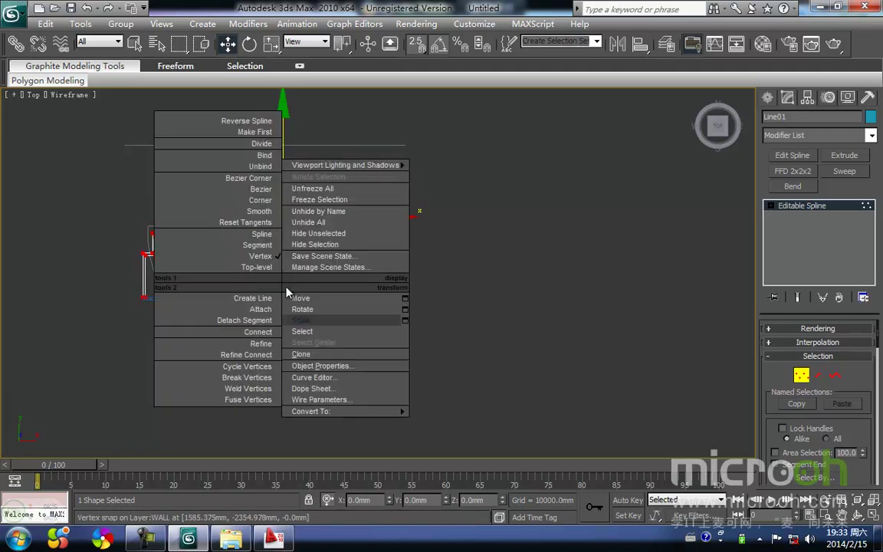
{"action": "left_click", "coordinate": [259, 391]}
{"action": "left_click", "coordinate": [398, 313]}
{"action": "middle_click_drag", "start_coordinate": [401, 285], "coordinate": [391, 321]}
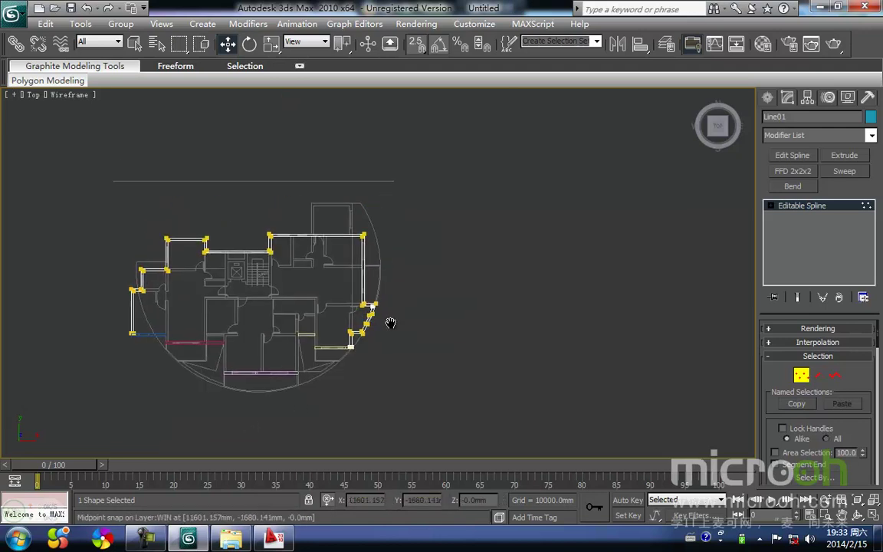
{"action": "key", "text": "1"}
{"action": "left_click_drag", "start_coordinate": [412, 288], "coordinate": [332, 245]}
Step: Show the wall outline in the front view and extrude it 240 mm
{"action": "middle_click_drag", "start_coordinate": [318, 262], "coordinate": [315, 334]}
{"action": "key", "text": "f"}
{"action": "key", "text": "z"}
{"action": "scroll", "coordinate": [315, 335], "scroll_direction": "down", "scroll_amount": 2}
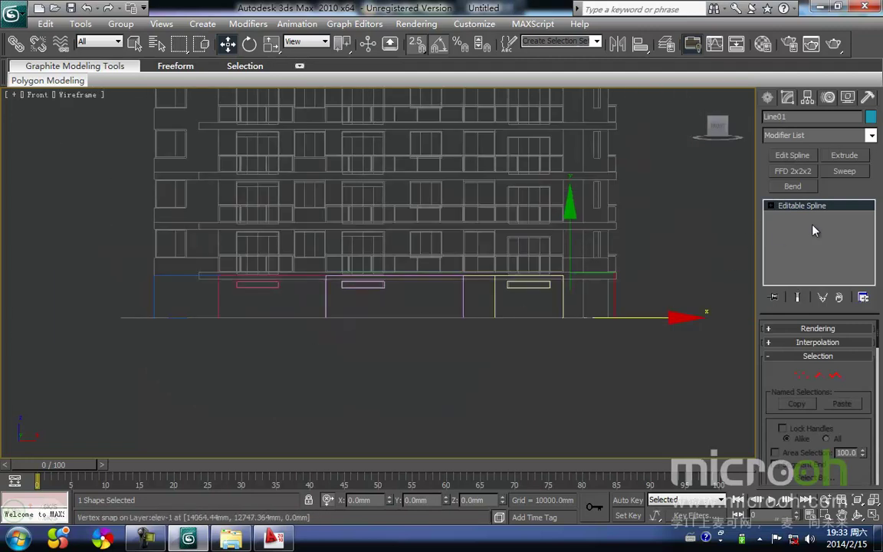
{"action": "left_click", "coordinate": [844, 155]}
{"action": "scroll", "coordinate": [600, 310], "scroll_direction": "up", "scroll_amount": 4}
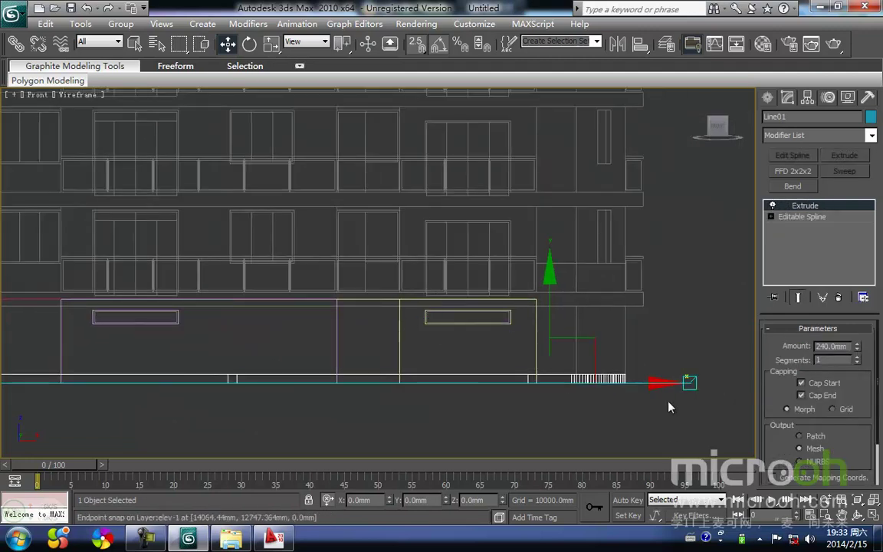
{"action": "middle_click_drag", "start_coordinate": [668, 351], "coordinate": [639, 358]}
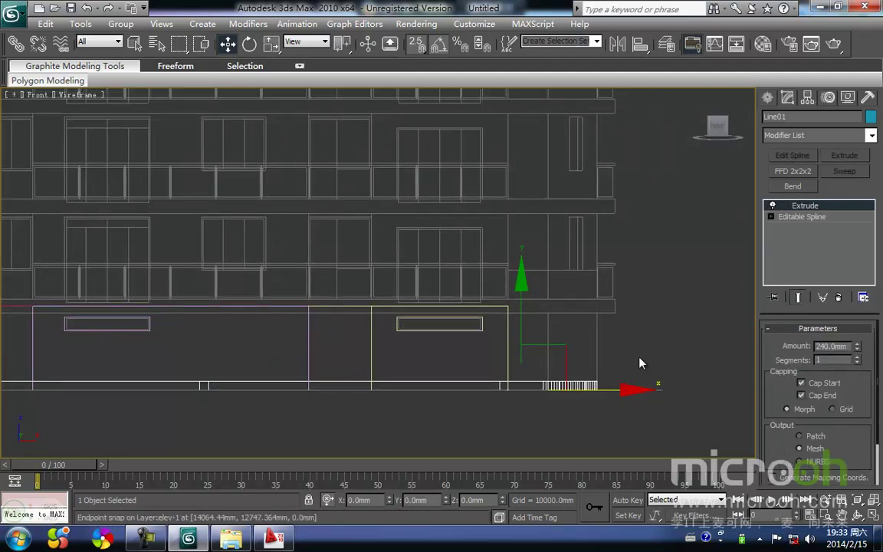
Step: Measure the height of the ground-floor front wall with a temporary circle snapped from its top corner to its base
{"action": "right_click", "coordinate": [574, 283]}
{"action": "left_click", "coordinate": [589, 235]}
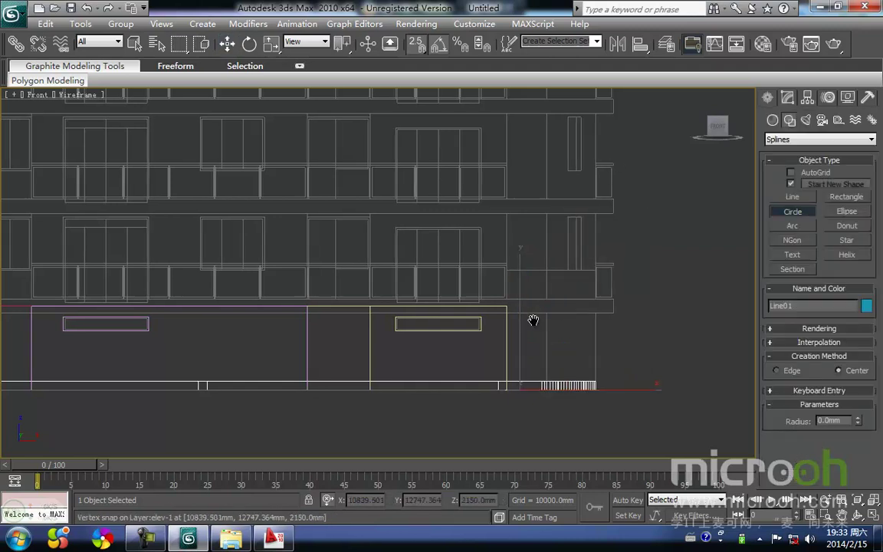
{"action": "scroll", "coordinate": [542, 274], "scroll_direction": "up", "scroll_amount": 2}
{"action": "middle_click_drag", "start_coordinate": [542, 275], "coordinate": [459, 209]}
{"action": "left_click_drag", "start_coordinate": [443, 200], "coordinate": [441, 319]}
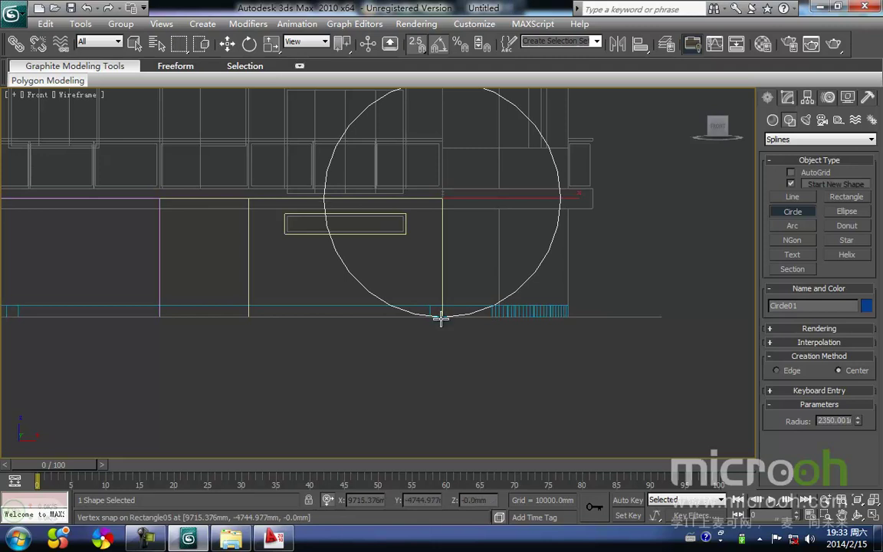
{"action": "right_click", "coordinate": [441, 318]}
{"action": "right_click", "coordinate": [518, 400]}
{"action": "left_click", "coordinate": [523, 311]}
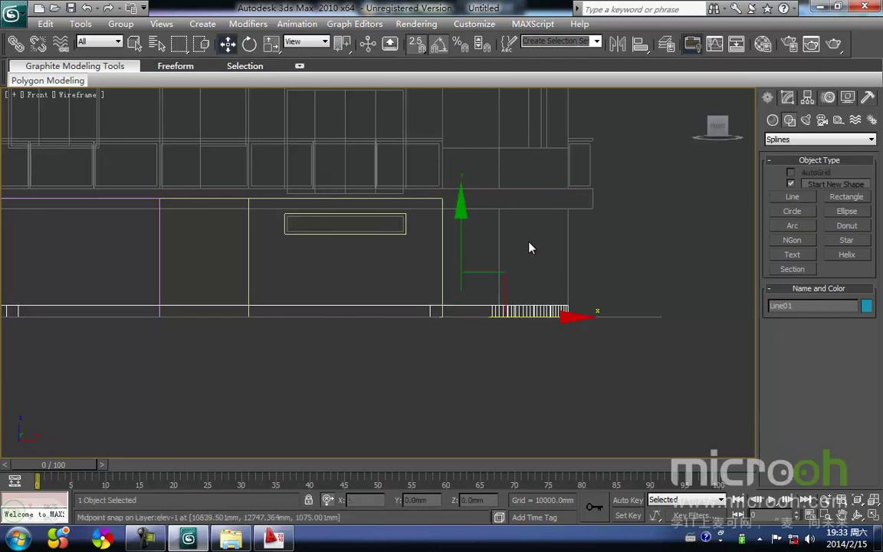
Step: Set the extrusion height of the traced outer walls to 2350 mm
{"action": "left_click", "coordinate": [787, 98]}
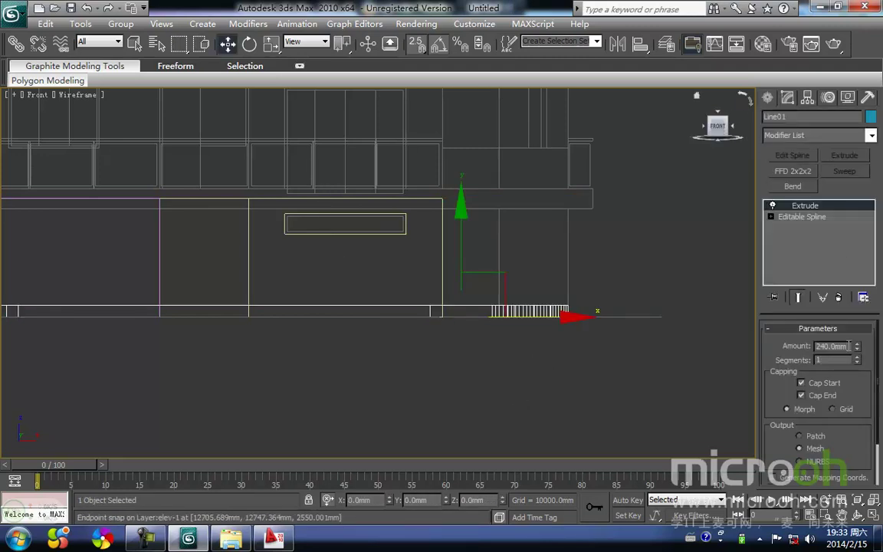
{"action": "type", "text": "2350"}
{"action": "key", "text": "Return"}
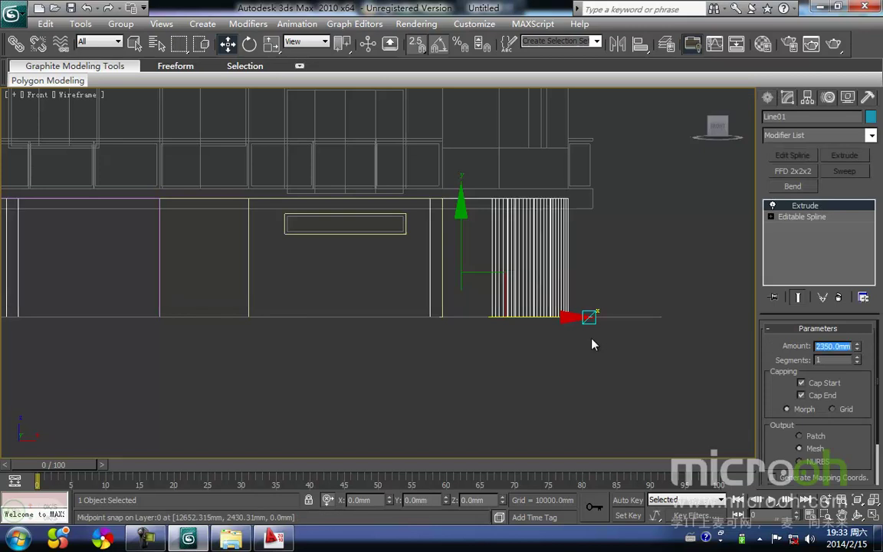
Step: Examine the extruded outer walls in a shaded 3D view, especially around the curved wall
{"action": "left_click", "coordinate": [259, 361]}
{"action": "key", "text": "F3"}
{"action": "mouse_move", "coordinate": [259, 361]}
{"action": "middle_mouse_down"}
{"action": "mouse_move", "coordinate": [341, 351]}
{"action": "mouse_move", "coordinate": [368, 360]}
{"action": "mouse_move", "coordinate": [378, 389]}
{"action": "mouse_move", "coordinate": [300, 335]}
{"action": "mouse_move", "coordinate": [381, 310]}
{"action": "middle_mouse_up"}
{"action": "scroll", "coordinate": [341, 351], "scroll_direction": "down", "scroll_amount": 3}
{"action": "scroll", "coordinate": [377, 388], "scroll_direction": "up", "scroll_amount": 4}
{"action": "scroll", "coordinate": [306, 310], "scroll_direction": "down", "scroll_amount": 2}
{"action": "middle_click_drag", "start_coordinate": [309, 329], "coordinate": [201, 283], "text": "alt"}
{"action": "middle_click_drag", "start_coordinate": [549, 343], "coordinate": [348, 291]}
{"action": "scroll", "coordinate": [325, 369], "scroll_direction": "up", "scroll_amount": 3}
{"action": "middle_click_drag", "start_coordinate": [386, 337], "coordinate": [318, 328]}
{"action": "left_click", "coordinate": [325, 322]}
{"action": "scroll", "coordinate": [325, 276], "scroll_direction": "down", "scroll_amount": 3}
Step: Remove the Extrude modifier and snap the misaligned vertex onto the floor plan's upper inner corner beside the curved wall
{"action": "left_click", "coordinate": [839, 299]}
{"action": "key", "text": "t"}
{"action": "scroll", "coordinate": [430, 283], "scroll_direction": "up", "scroll_amount": 3}
{"action": "middle_click_drag", "start_coordinate": [481, 268], "coordinate": [444, 307]}
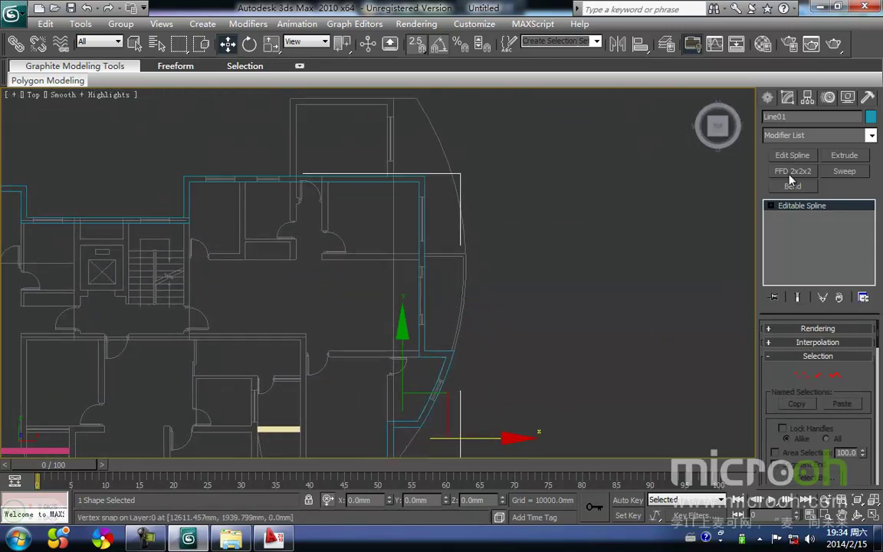
{"action": "scroll", "coordinate": [453, 251], "scroll_direction": "up", "scroll_amount": 5}
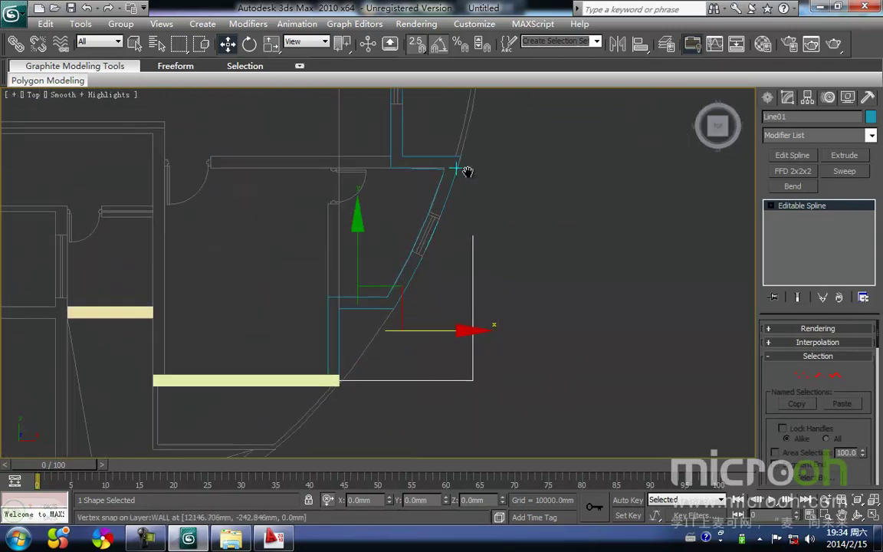
{"action": "scroll", "coordinate": [406, 269], "scroll_direction": "up", "scroll_amount": 6}
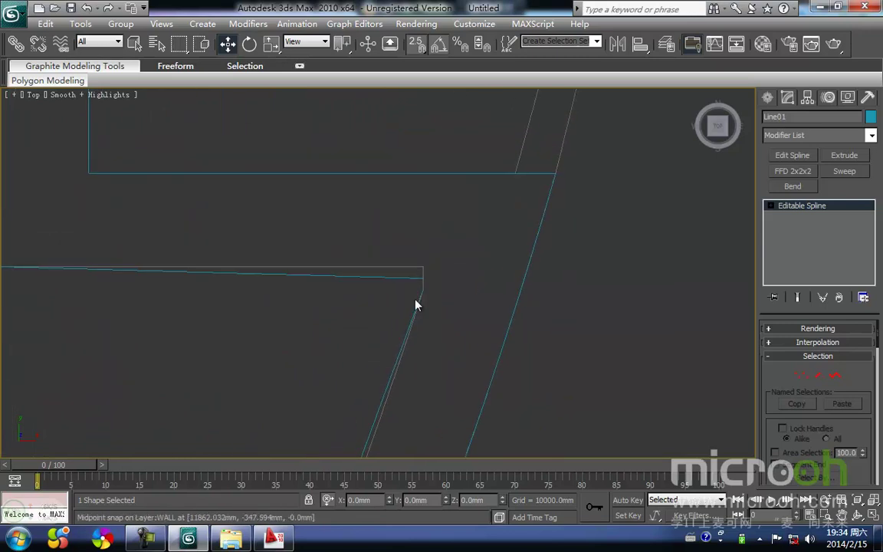
{"action": "key", "text": "1"}
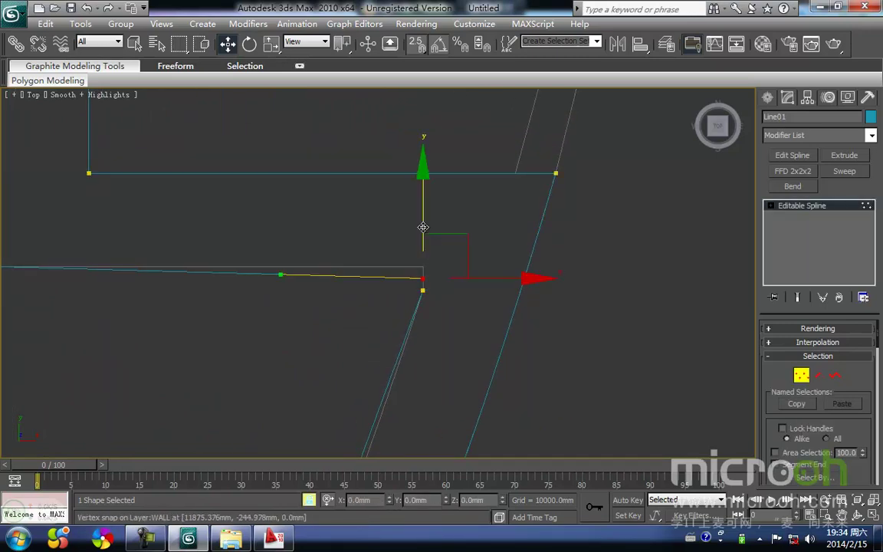
{"action": "left_click_drag", "start_coordinate": [414, 278], "coordinate": [423, 267]}
{"action": "key", "text": "space"}
Step: Weld the vertices at the upper inner and outer corners of the curved wall
{"action": "left_click", "coordinate": [443, 315]}
{"action": "left_click", "coordinate": [422, 291]}
{"action": "key", "text": "space"}
{"action": "left_click_drag", "start_coordinate": [402, 290], "coordinate": [406, 290]}
{"action": "right_click", "coordinate": [416, 291]}
{"action": "left_click", "coordinate": [365, 401]}
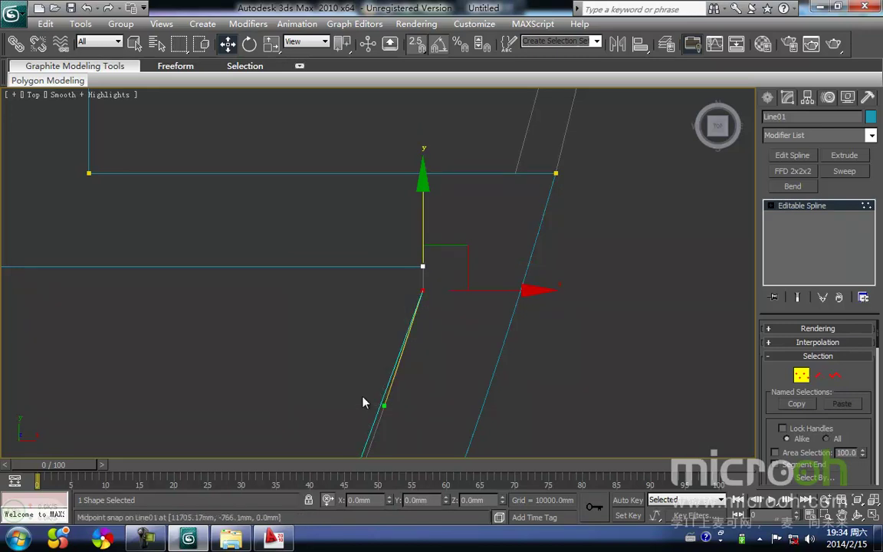
{"action": "left_click", "coordinate": [576, 242]}
{"action": "left_click_drag", "start_coordinate": [576, 230], "coordinate": [531, 142]}
{"action": "right_click", "coordinate": [544, 170]}
{"action": "left_click", "coordinate": [516, 288]}
Step: Weld the vertices at the lower outer and inner corners of the curved wall
{"action": "middle_click_drag", "start_coordinate": [477, 292], "coordinate": [493, 145]}
{"action": "scroll", "coordinate": [488, 153], "scroll_direction": "down", "scroll_amount": 4}
{"action": "scroll", "coordinate": [376, 277], "scroll_direction": "up", "scroll_amount": 4}
{"action": "left_click", "coordinate": [400, 382]}
{"action": "right_click", "coordinate": [395, 377]}
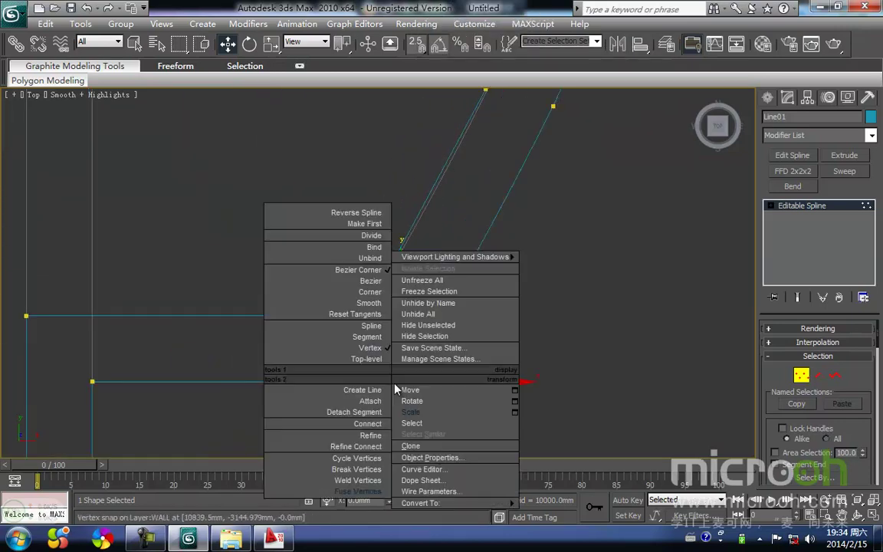
{"action": "left_click", "coordinate": [359, 489]}
{"action": "left_click", "coordinate": [364, 315]}
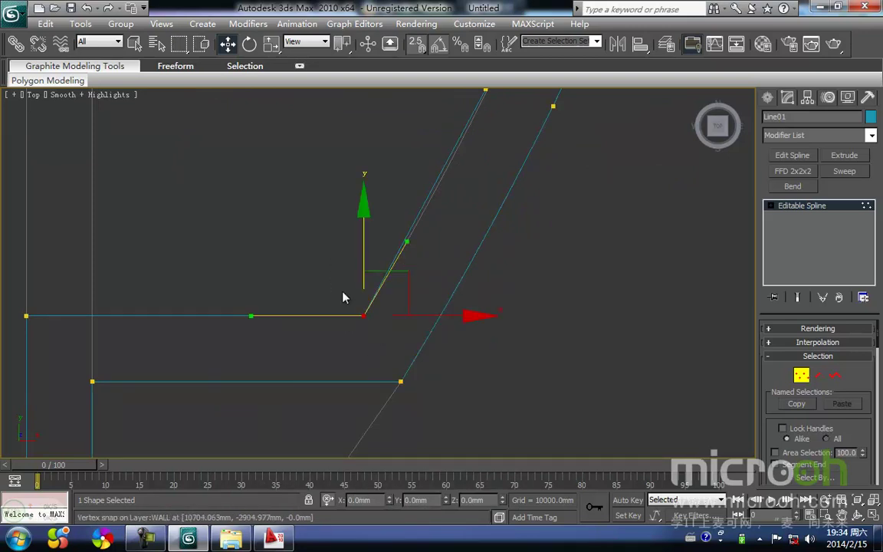
{"action": "right_click", "coordinate": [362, 315]}
{"action": "left_click", "coordinate": [327, 428]}
Step: Select every vertex of the wall outline, weld them together and leave vertex editing
{"action": "scroll", "coordinate": [365, 289], "scroll_direction": "down", "scroll_amount": 3}
{"action": "key", "text": "ctrl+a"}
{"action": "right_click", "coordinate": [375, 234]}
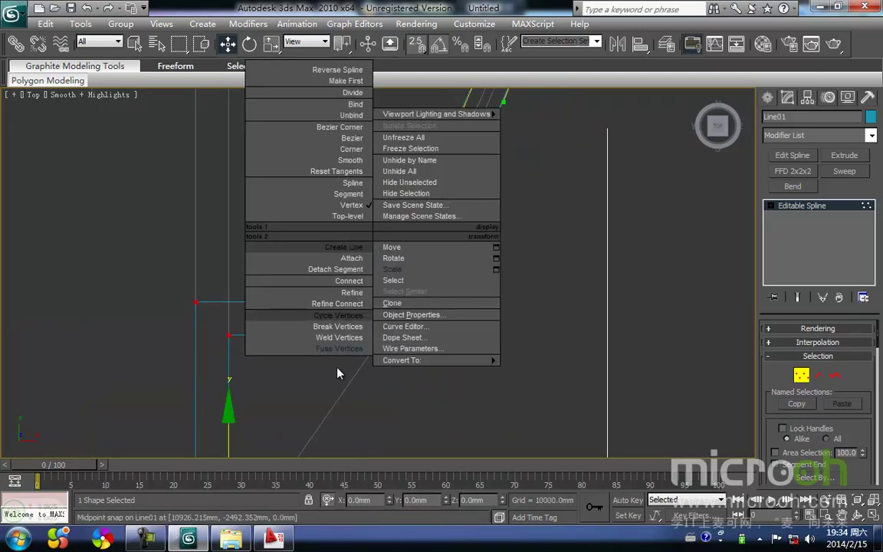
{"action": "left_click", "coordinate": [334, 339]}
{"action": "middle_click_drag", "start_coordinate": [410, 339], "coordinate": [401, 350]}
{"action": "key", "text": "1"}
{"action": "left_click_drag", "start_coordinate": [445, 346], "coordinate": [292, 199]}
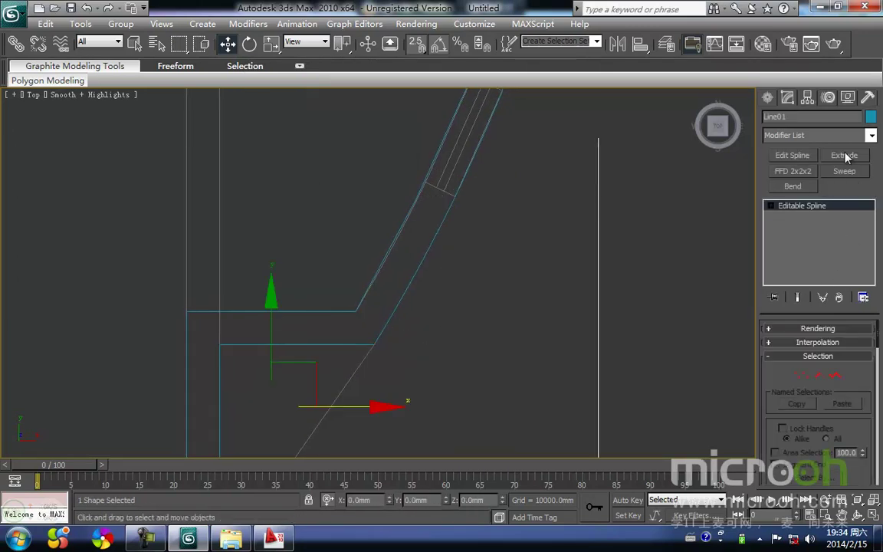
Step: Extrude the welded wall outline 2350 mm and inspect its top faces in a shaded 3D view
{"action": "left_click", "coordinate": [844, 156]}
{"action": "scroll", "coordinate": [394, 352], "scroll_direction": "down", "scroll_amount": 5}
{"action": "key", "text": "F3"}
{"action": "mouse_move", "coordinate": [394, 351]}
{"action": "middle_mouse_down", "text": "alt"}
{"action": "mouse_move", "coordinate": [374, 349]}
{"action": "mouse_move", "coordinate": [371, 270]}
{"action": "mouse_move", "coordinate": [372, 284]}
{"action": "middle_mouse_up", "text": "alt"}
{"action": "key", "text": "F3"}
{"action": "middle_click_drag", "start_coordinate": [434, 274], "coordinate": [413, 282], "text": "alt"}
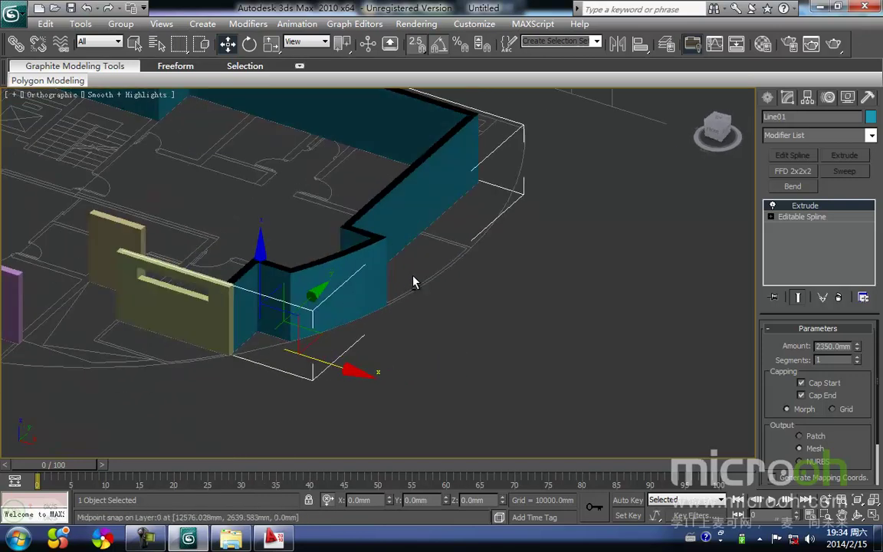
{"action": "scroll", "coordinate": [335, 253], "scroll_direction": "down", "scroll_amount": 3}
{"action": "scroll", "coordinate": [277, 301], "scroll_direction": "up", "scroll_amount": 5}
{"action": "middle_click_drag", "start_coordinate": [397, 333], "coordinate": [318, 236], "text": "alt"}
Step: Isolate the extruded outer walls in the top wireframe view and open the segments of their base spline for editing
{"action": "key", "text": "F3"}
{"action": "key", "text": "alt+q"}
{"action": "key", "text": "t"}
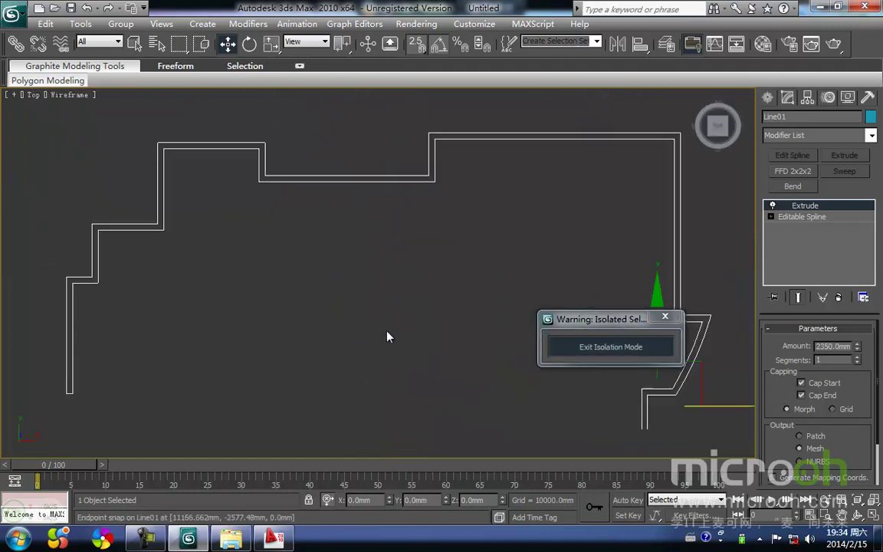
{"action": "middle_click_drag", "start_coordinate": [387, 333], "coordinate": [261, 279]}
{"action": "left_click_drag", "start_coordinate": [468, 373], "coordinate": [377, 265]}
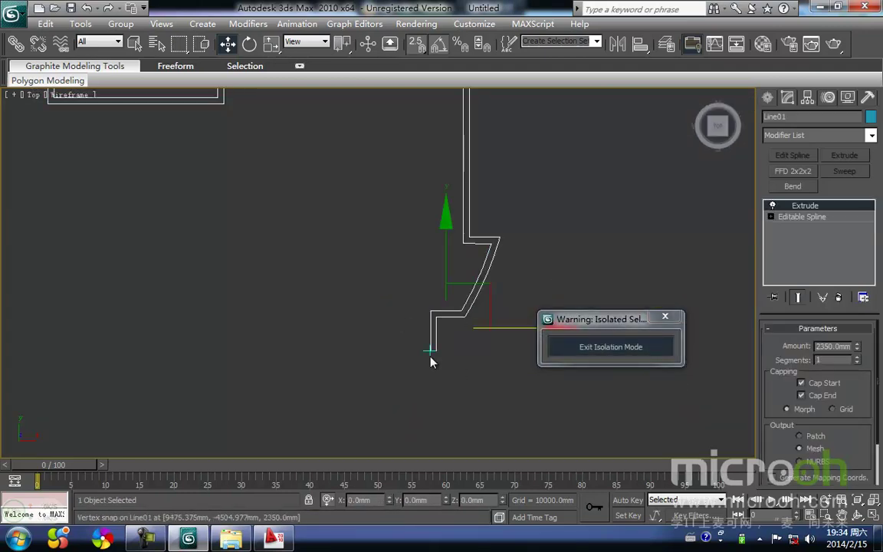
{"action": "left_click", "coordinate": [770, 217]}
{"action": "left_click", "coordinate": [798, 239]}
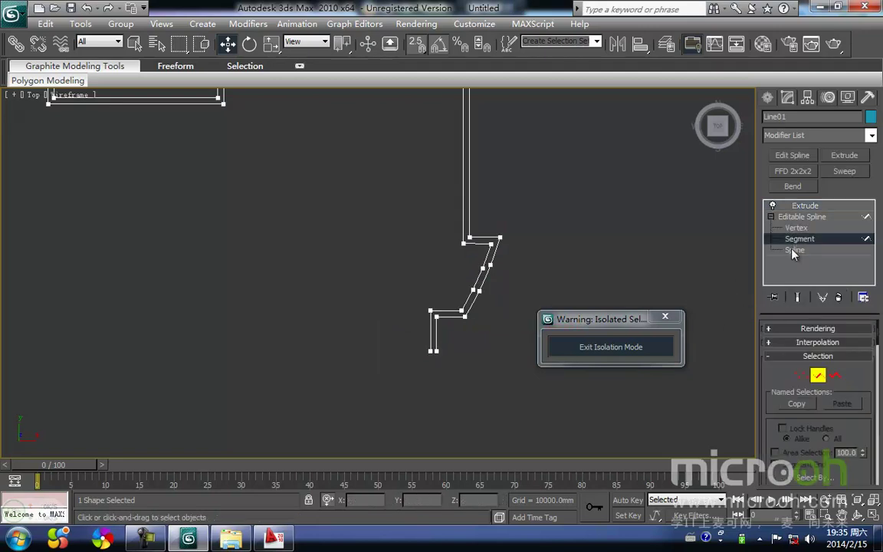
Step: Close the wall outline with a line between the two open end vertices below the curved wall
{"action": "middle_click_drag", "start_coordinate": [426, 331], "coordinate": [349, 238]}
{"action": "scroll", "coordinate": [349, 238], "scroll_direction": "up", "scroll_amount": 5}
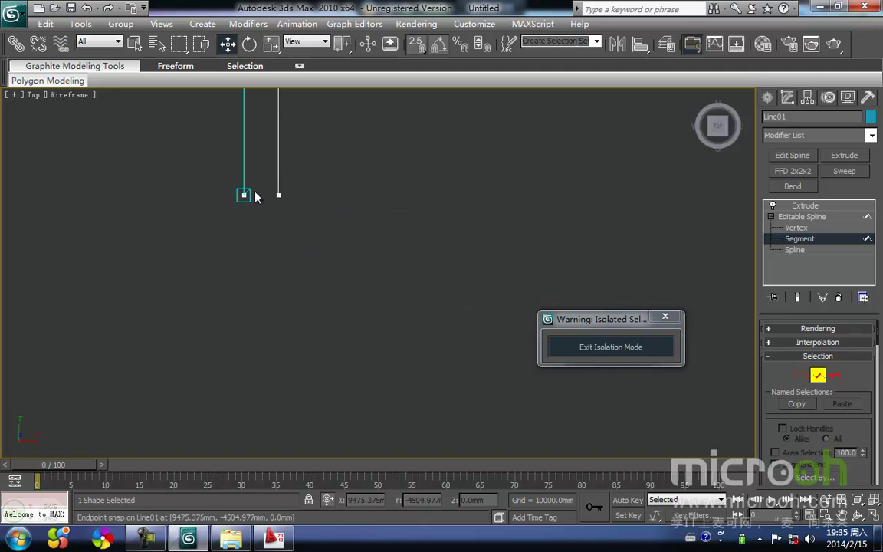
{"action": "right_click", "coordinate": [255, 197]}
{"action": "left_click", "coordinate": [201, 216]}
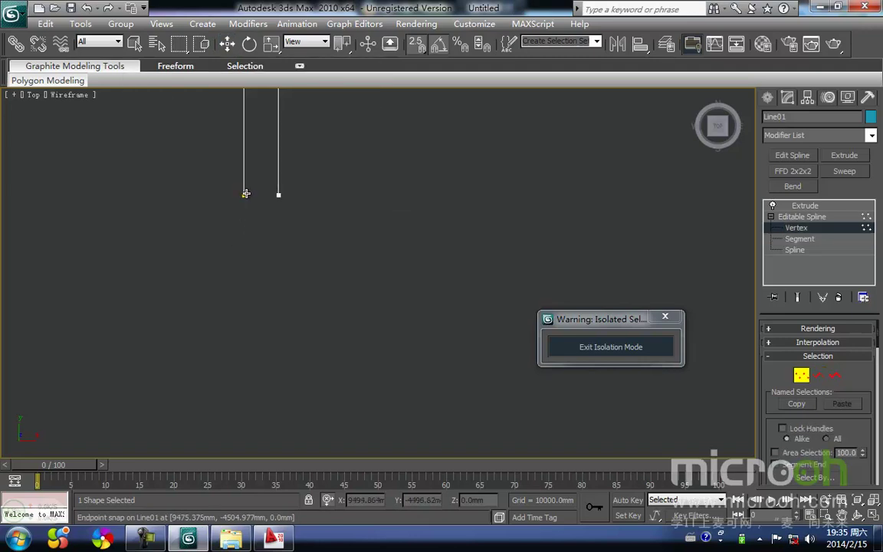
{"action": "key", "text": "w"}
Step: Move the straight right-side wall's lower inner corner vertex level with the curved wall's upper inner corner
{"action": "scroll", "coordinate": [315, 215], "scroll_direction": "down", "scroll_amount": 1}
{"action": "middle_click_drag", "start_coordinate": [311, 219], "coordinate": [322, 372]}
{"action": "scroll", "coordinate": [307, 99], "scroll_direction": "down", "scroll_amount": 3}
{"action": "mouse_move", "coordinate": [307, 99]}
{"action": "middle_mouse_down"}
{"action": "mouse_move", "coordinate": [346, 238]}
{"action": "mouse_move", "coordinate": [325, 329]}
{"action": "middle_mouse_up"}
{"action": "scroll", "coordinate": [377, 284], "scroll_direction": "up", "scroll_amount": 3}
{"action": "left_click_drag", "start_coordinate": [341, 285], "coordinate": [324, 267]}
{"action": "left_click_drag", "start_coordinate": [316, 273], "coordinate": [445, 272]}
{"action": "key", "text": "space"}
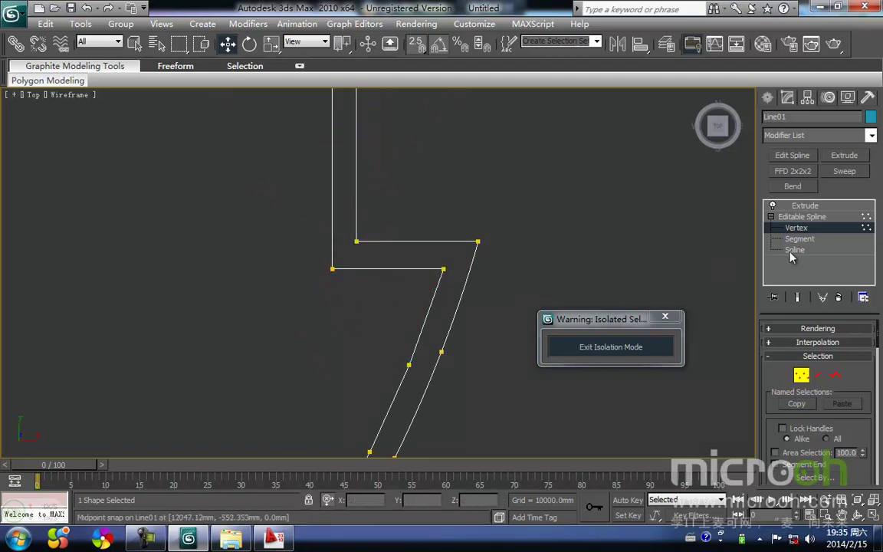
Step: Return to the Extrude level, exit isolation mode and review all the ground-floor walls in a shaded 3D view
{"action": "left_click", "coordinate": [811, 216]}
{"action": "left_click", "coordinate": [805, 206]}
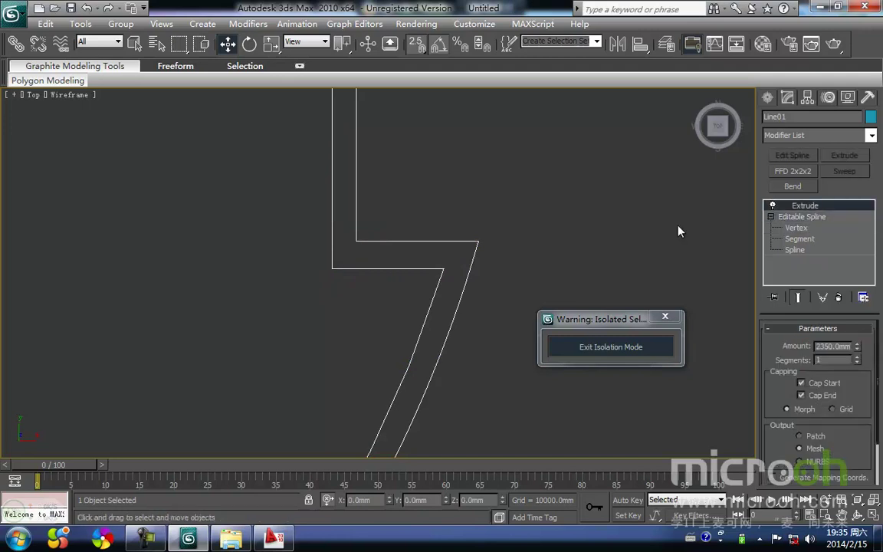
{"action": "key", "text": "F3"}
{"action": "scroll", "coordinate": [449, 276], "scroll_direction": "down", "scroll_amount": 7}
{"action": "middle_click_drag", "start_coordinate": [426, 315], "coordinate": [392, 246], "text": "alt"}
{"action": "left_click", "coordinate": [588, 350]}
{"action": "middle_click_drag", "start_coordinate": [448, 321], "coordinate": [414, 315], "text": "alt"}
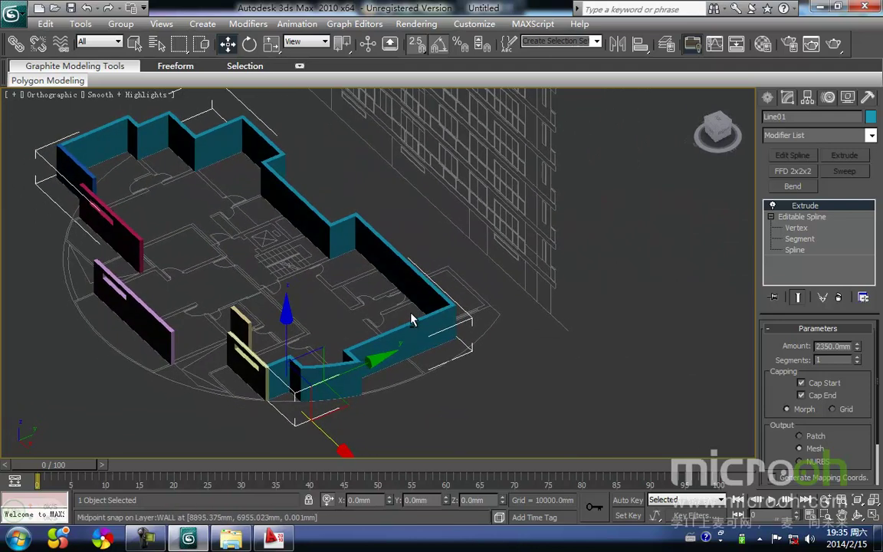
{"action": "scroll", "coordinate": [325, 328], "scroll_direction": "down", "scroll_amount": 3}
{"action": "scroll", "coordinate": [291, 294], "scroll_direction": "up", "scroll_amount": 4}
{"action": "middle_click_drag", "start_coordinate": [292, 294], "coordinate": [399, 372]}
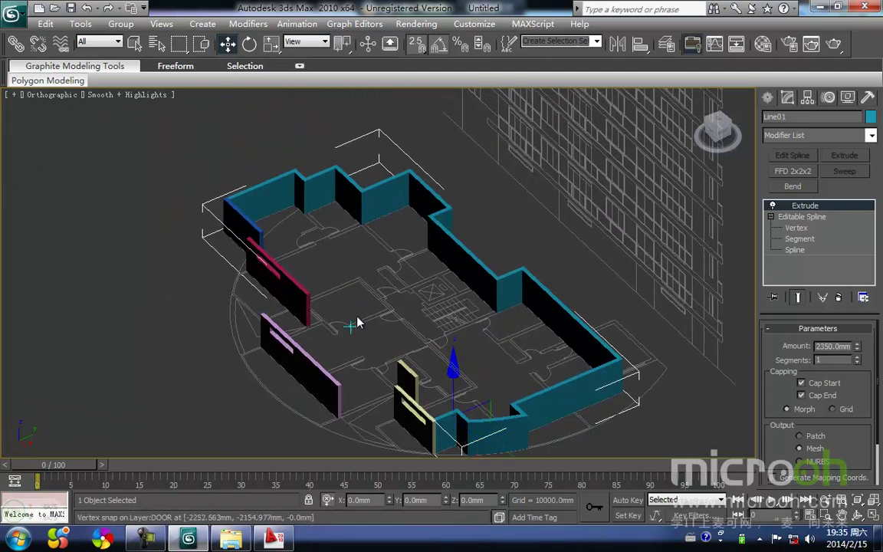
Step: In the top view, draw a rectangle about 900 × 240 mm for the connecting wall between the blue and crimson front walls
{"action": "scroll", "coordinate": [365, 322], "scroll_direction": "up", "scroll_amount": 2}
{"action": "middle_click_drag", "start_coordinate": [216, 231], "coordinate": [193, 254]}
{"action": "key", "text": "t"}
{"action": "key", "text": "z"}
{"action": "middle_click_drag", "start_coordinate": [333, 245], "coordinate": [359, 191]}
{"action": "scroll", "coordinate": [213, 306], "scroll_direction": "up", "scroll_amount": 2}
{"action": "scroll", "coordinate": [462, 235], "scroll_direction": "up", "scroll_amount": 1}
{"action": "middle_click_drag", "start_coordinate": [214, 305], "coordinate": [439, 269]}
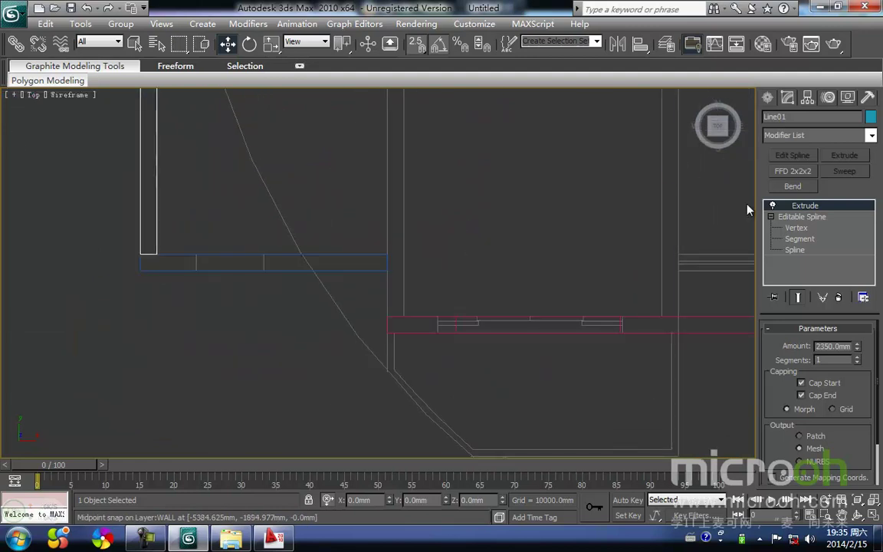
{"action": "left_click", "coordinate": [768, 98]}
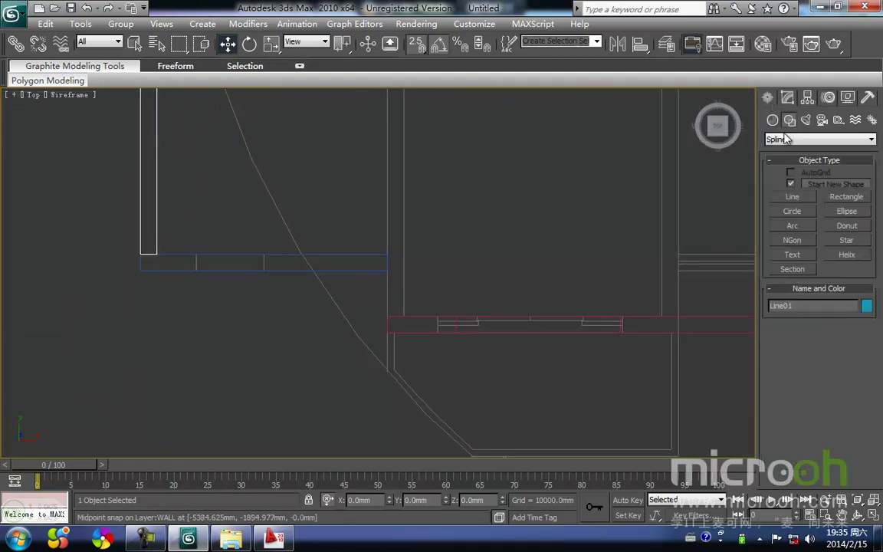
{"action": "left_click", "coordinate": [844, 198]}
{"action": "middle_click_drag", "start_coordinate": [404, 257], "coordinate": [404, 211]}
{"action": "mouse_move", "coordinate": [404, 269]}
{"action": "left_mouse_down"}
{"action": "mouse_move", "coordinate": [388, 196]}
{"action": "mouse_move", "coordinate": [388, 207]}
{"action": "left_mouse_up"}
{"action": "middle_click_drag", "start_coordinate": [747, 263], "coordinate": [452, 286]}
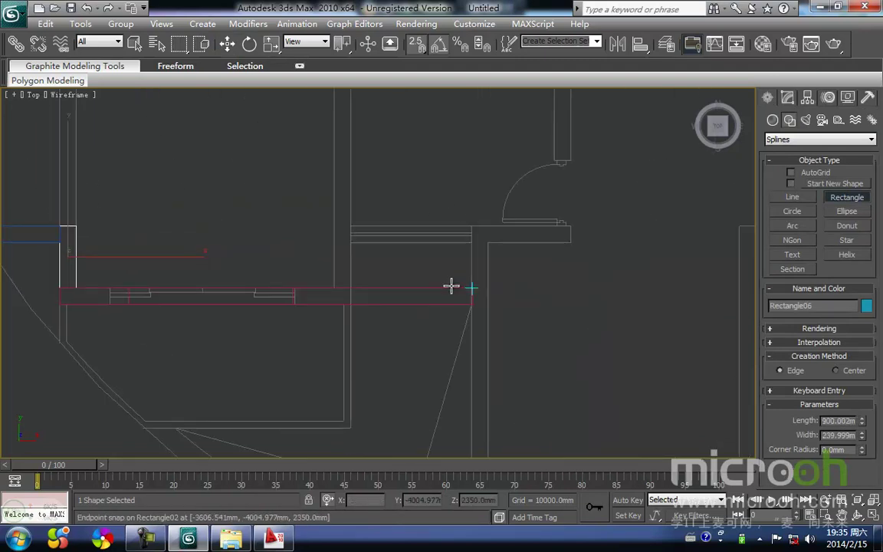
Step: Draw a rectangle about 3100 × 222 mm in the same shape for the side wall between the crimson and lilac walls
{"action": "scroll", "coordinate": [536, 321], "scroll_direction": "down", "scroll_amount": 3}
{"action": "middle_click_drag", "start_coordinate": [537, 322], "coordinate": [488, 278]}
{"action": "scroll", "coordinate": [434, 265], "scroll_direction": "up", "scroll_amount": 3}
{"action": "middle_click_drag", "start_coordinate": [434, 265], "coordinate": [420, 214]}
{"action": "left_click_drag", "start_coordinate": [443, 381], "coordinate": [429, 166]}
{"action": "middle_click_drag", "start_coordinate": [558, 248], "coordinate": [349, 262]}
{"action": "scroll", "coordinate": [345, 267], "scroll_direction": "down", "scroll_amount": 2}
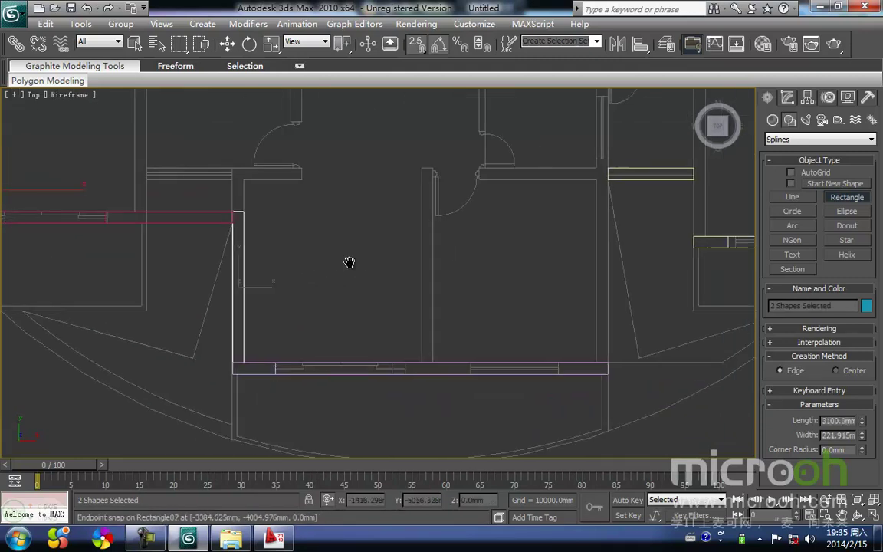
Step: Add rectangles for the side wall between the lilac and yellow walls and the 1400 × 240 mm wall between the yellow walls
{"action": "middle_click_drag", "start_coordinate": [666, 295], "coordinate": [376, 282]}
{"action": "left_click_drag", "start_coordinate": [297, 320], "coordinate": [319, 148]}
{"action": "middle_click_drag", "start_coordinate": [538, 173], "coordinate": [437, 228]}
{"action": "left_click_drag", "start_coordinate": [314, 268], "coordinate": [303, 197]}
{"action": "middle_click_drag", "start_coordinate": [491, 276], "coordinate": [368, 305]}
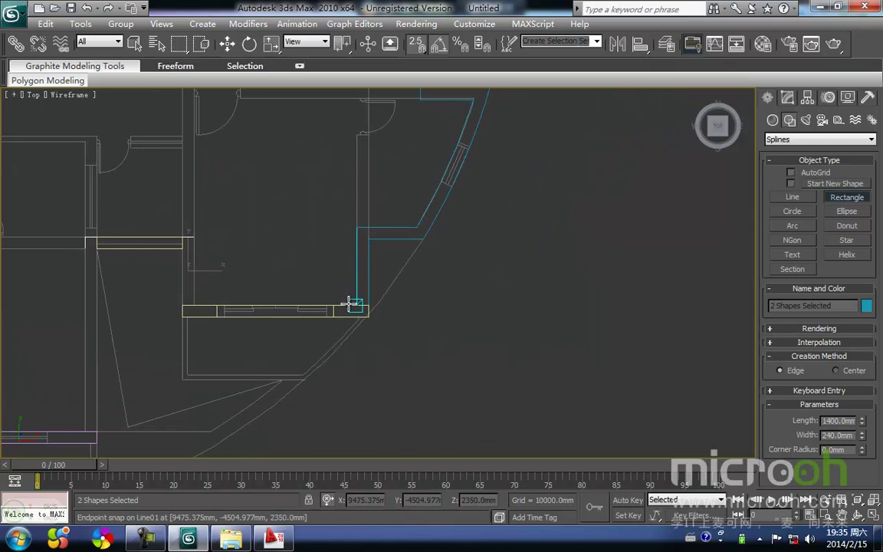
Step: Extrude the connecting wall rectangles and check them in a shaded 3D view
{"action": "right_click", "coordinate": [437, 278]}
{"action": "middle_click_drag", "start_coordinate": [438, 278], "coordinate": [526, 305]}
{"action": "left_click", "coordinate": [787, 97]}
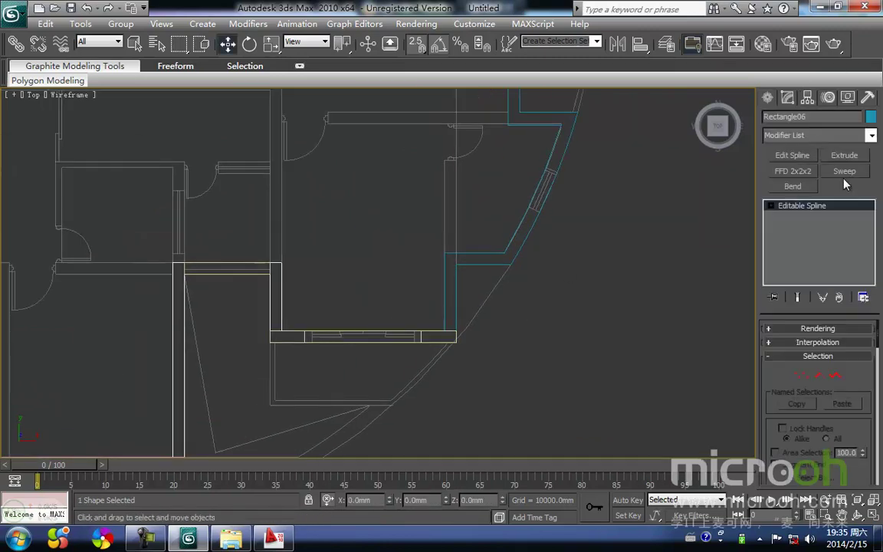
{"action": "left_click", "coordinate": [846, 155]}
{"action": "scroll", "coordinate": [460, 284], "scroll_direction": "down", "scroll_amount": 2}
{"action": "key", "text": "F3"}
{"action": "scroll", "coordinate": [367, 331], "scroll_direction": "down", "scroll_amount": 3}
{"action": "middle_click_drag", "start_coordinate": [366, 331], "coordinate": [439, 257], "text": "alt"}
Step: Select all the ground-floor walls in the front view and name the first material 墙体1
{"action": "key", "text": "f"}
{"action": "key", "text": "z"}
{"action": "scroll", "coordinate": [439, 256], "scroll_direction": "down", "scroll_amount": 5}
{"action": "left_click_drag", "start_coordinate": [637, 327], "coordinate": [198, 223]}
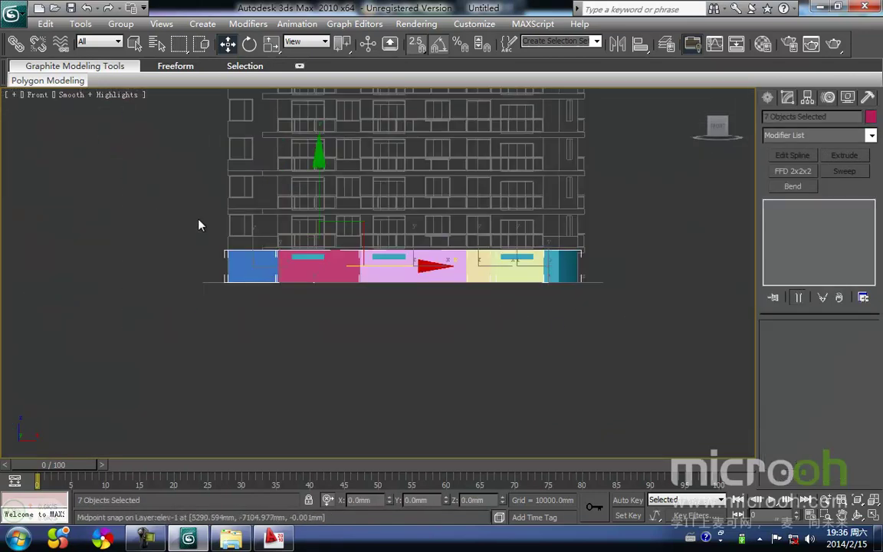
{"action": "middle_click_drag", "start_coordinate": [312, 262], "coordinate": [290, 268]}
{"action": "key", "text": "m"}
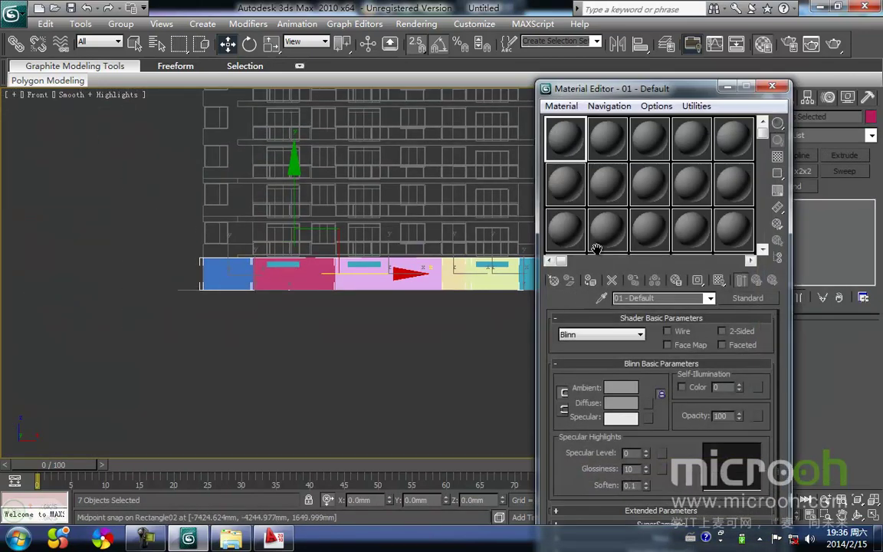
{"action": "left_click", "coordinate": [658, 299]}
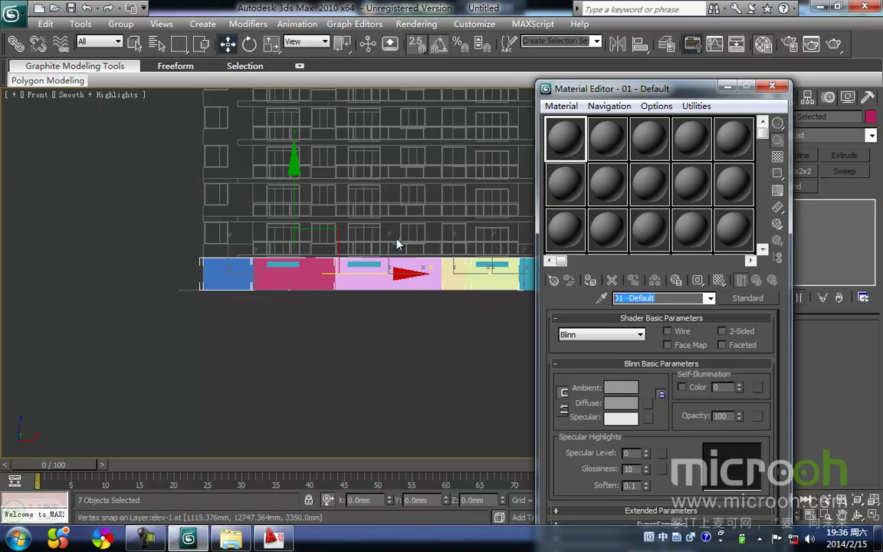
{"action": "type", "text": "qiang'ti"}
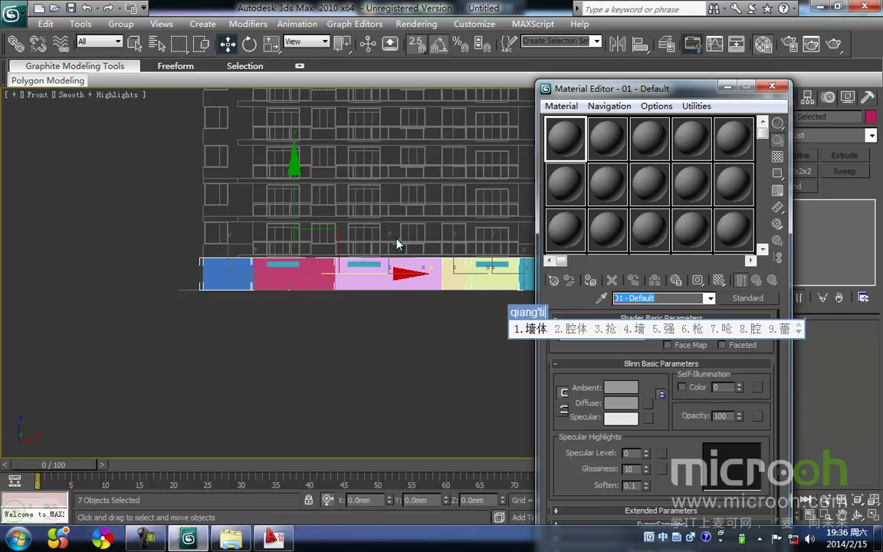
{"action": "key", "text": "space"}
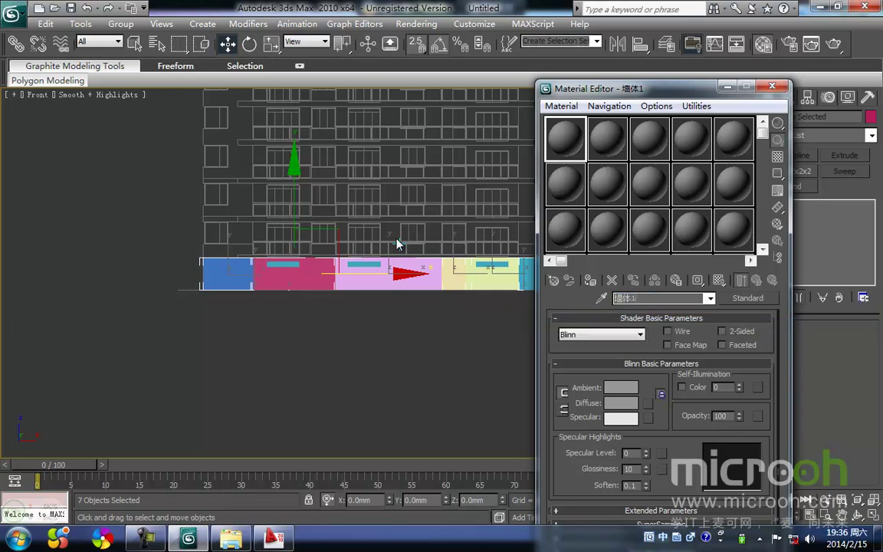
Step: Set the material's ambient colour to dark brown (RGB 75, 52, 30) and assign it to the selected walls
{"action": "left_click", "coordinate": [613, 388]}
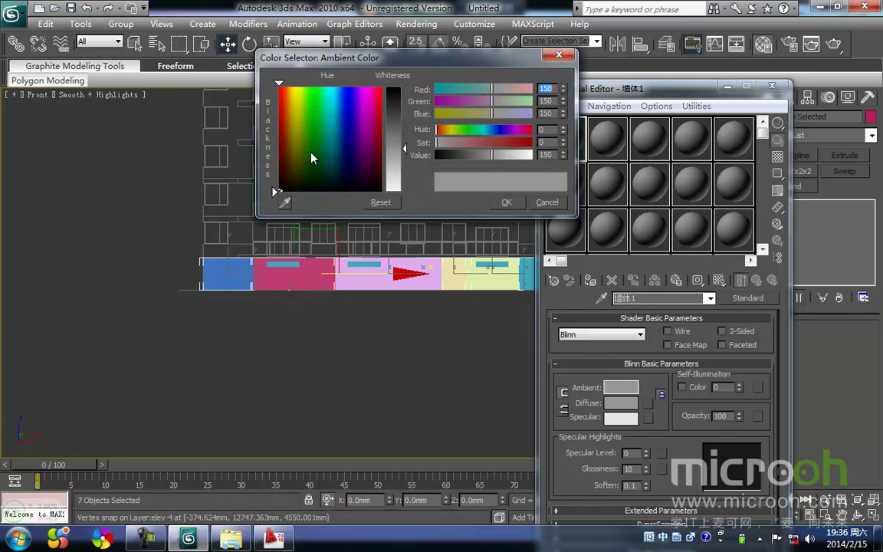
{"action": "left_click_drag", "start_coordinate": [320, 156], "coordinate": [290, 174]}
{"action": "left_click_drag", "start_coordinate": [410, 153], "coordinate": [405, 99]}
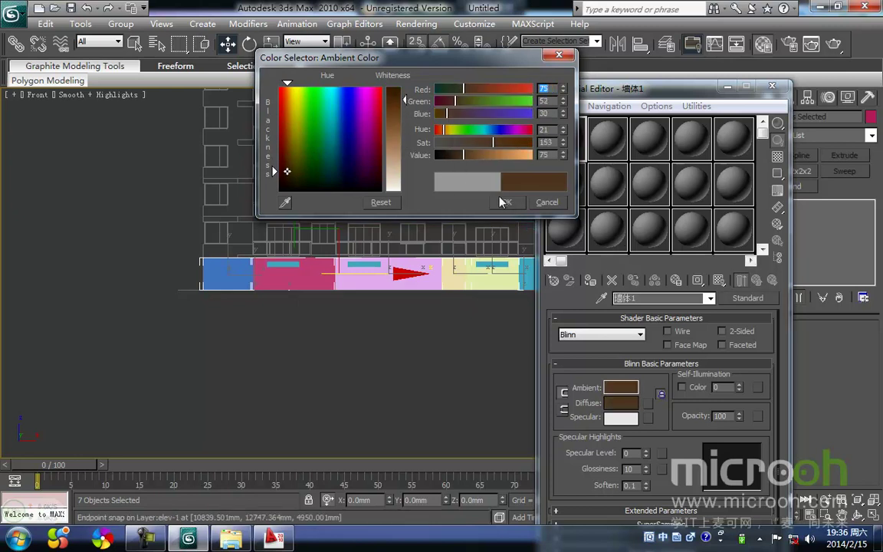
{"action": "left_click", "coordinate": [502, 200]}
{"action": "left_click", "coordinate": [591, 280]}
{"action": "left_click", "coordinate": [458, 355]}
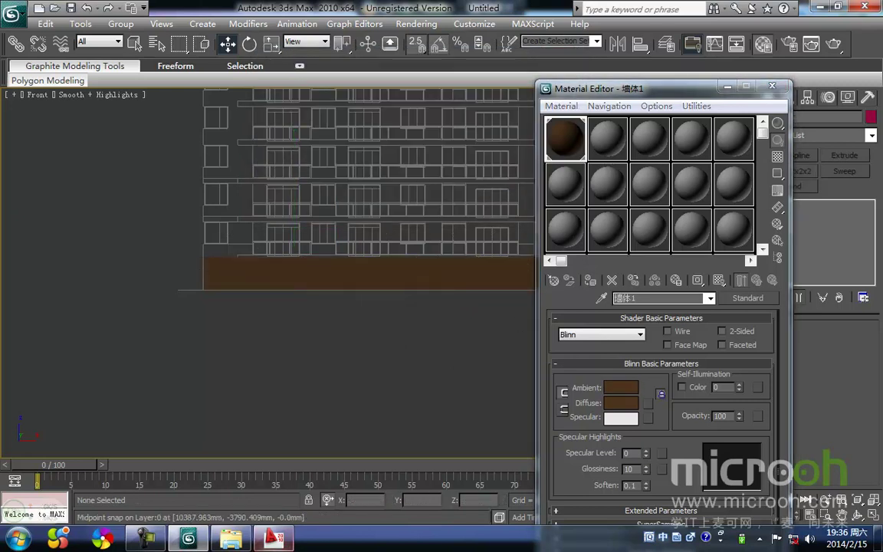
Step: Switch to AutoCAD and examine the lower storeys, wall finish and ground-floor window openings on the front elevation
{"action": "left_click", "coordinate": [273, 538]}
{"action": "scroll", "coordinate": [481, 333], "scroll_direction": "down", "scroll_amount": 5}
{"action": "middle_click_drag", "start_coordinate": [410, 324], "coordinate": [406, 387]}
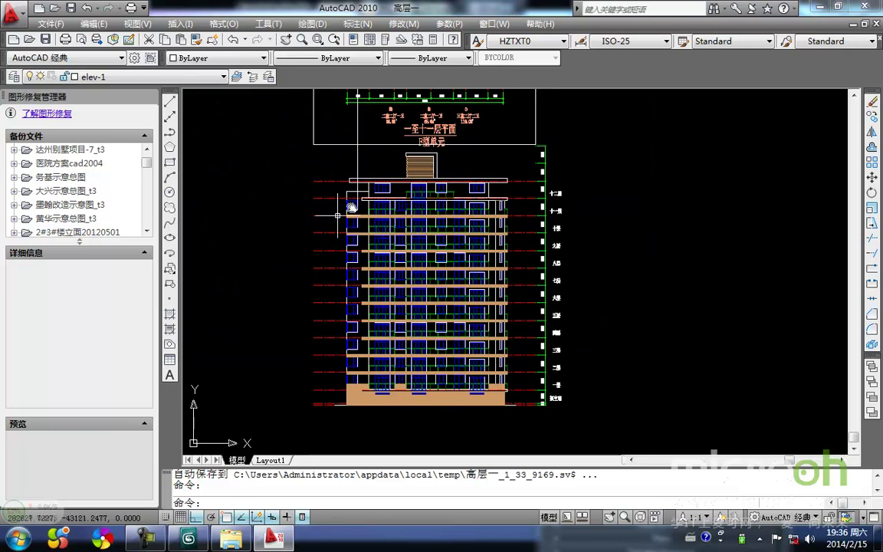
{"action": "scroll", "coordinate": [395, 395], "scroll_direction": "up", "scroll_amount": 2}
{"action": "scroll", "coordinate": [361, 411], "scroll_direction": "up", "scroll_amount": 3}
{"action": "middle_click_drag", "start_coordinate": [361, 410], "coordinate": [392, 392]}
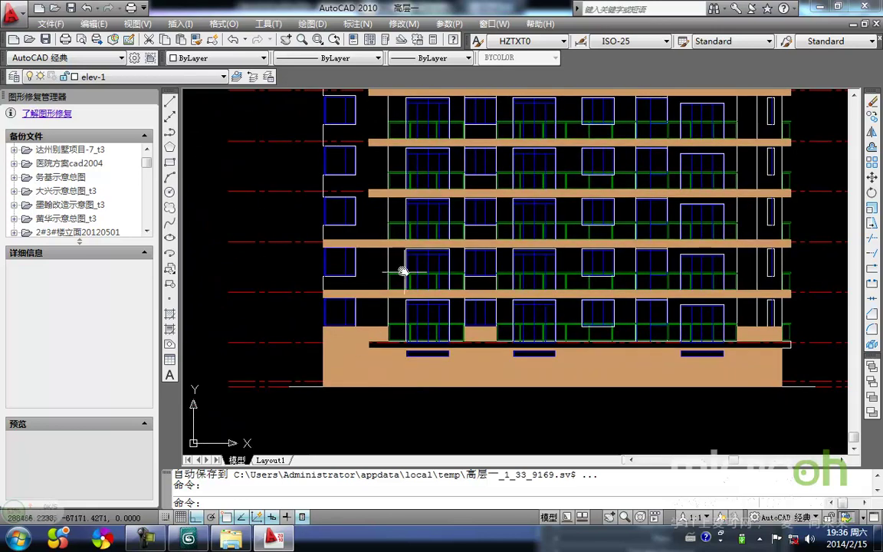
{"action": "middle_click_drag", "start_coordinate": [433, 310], "coordinate": [390, 376]}
{"action": "middle_click_drag", "start_coordinate": [504, 430], "coordinate": [455, 372]}
{"action": "middle_click_drag", "start_coordinate": [605, 379], "coordinate": [560, 365]}
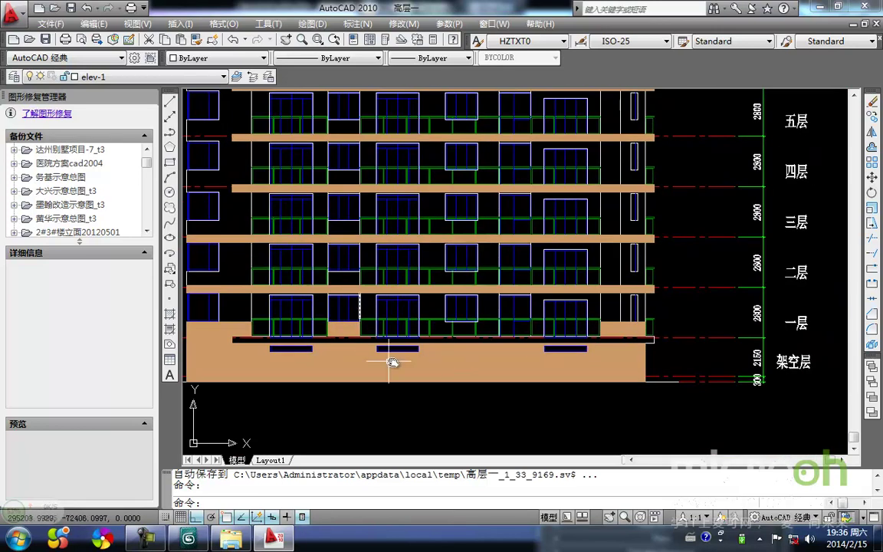
{"action": "middle_click_drag", "start_coordinate": [389, 360], "coordinate": [466, 353]}
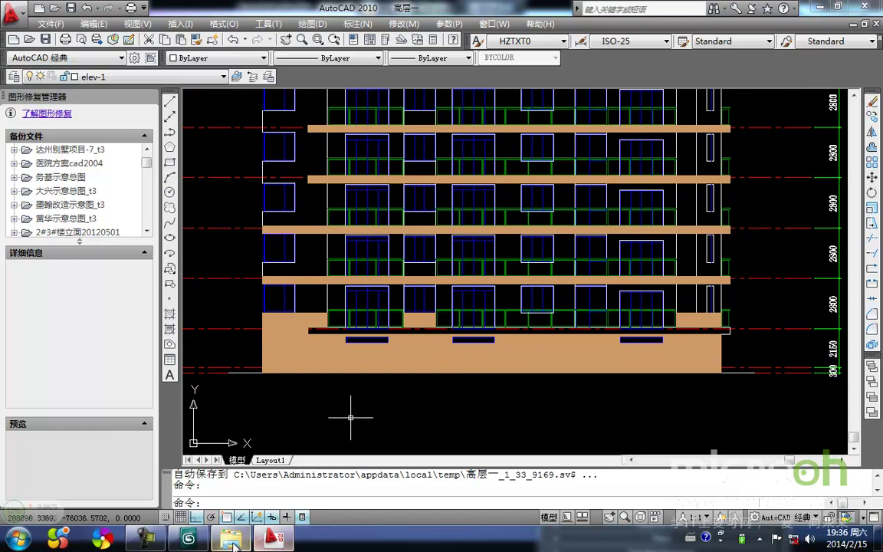
Step: Return to 3ds Max, minimize the Material Editor and show the crimson wall's window opening in the front wireframe view
{"action": "left_click", "coordinate": [192, 540]}
{"action": "middle_click_drag", "start_coordinate": [341, 337], "coordinate": [305, 377]}
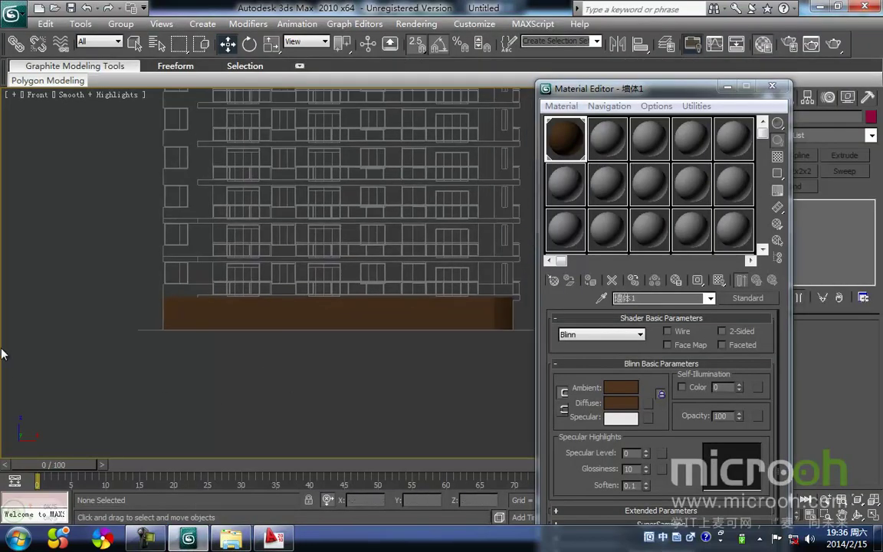
{"action": "left_click", "coordinate": [727, 87]}
{"action": "middle_click_drag", "start_coordinate": [247, 286], "coordinate": [276, 271]}
{"action": "key", "text": "F3"}
{"action": "scroll", "coordinate": [270, 274], "scroll_direction": "up", "scroll_amount": 8}
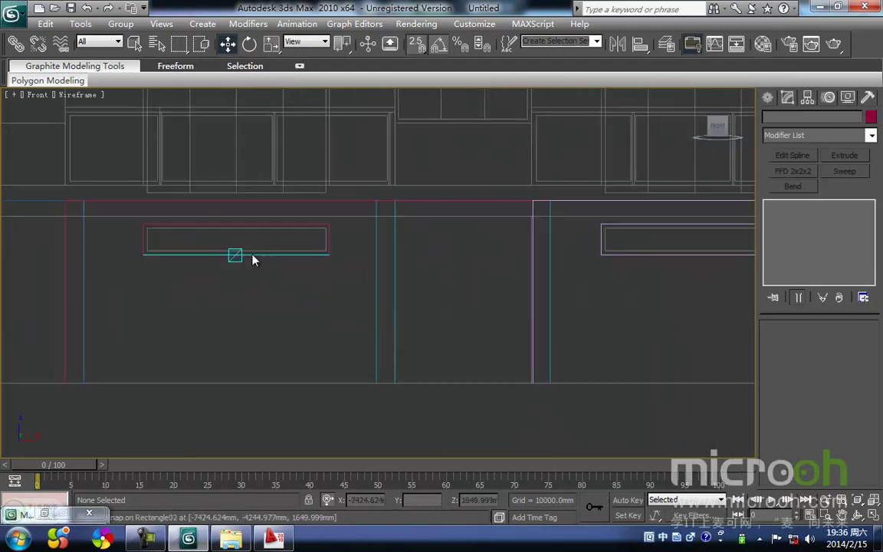
{"action": "middle_click_drag", "start_coordinate": [178, 242], "coordinate": [248, 307]}
{"action": "middle_click_drag", "start_coordinate": [420, 303], "coordinate": [443, 357]}
{"action": "scroll", "coordinate": [444, 356], "scroll_direction": "down", "scroll_amount": 2}
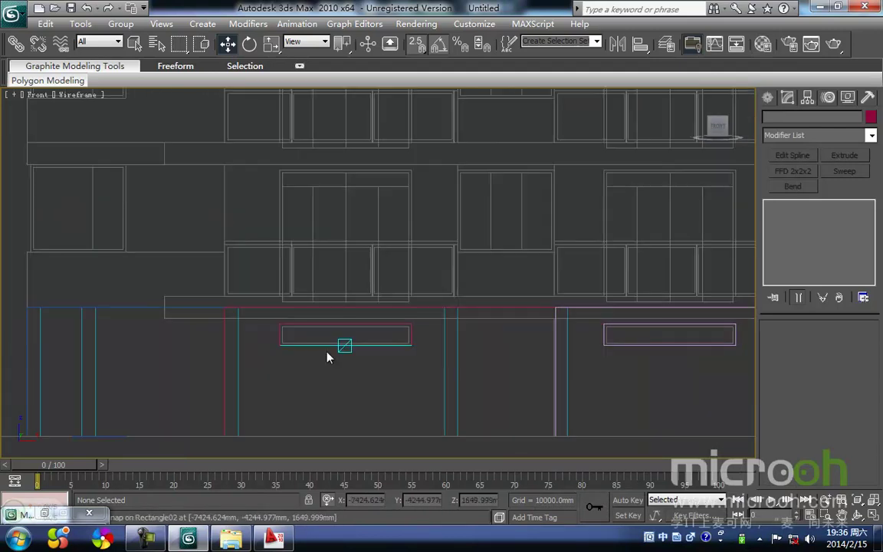
{"action": "middle_click_drag", "start_coordinate": [275, 311], "coordinate": [337, 289]}
Step: Draw the window frame as nested rectangles in one shape, 2400 × 400 mm outside and about 2300 × 300 mm inside, over the crimson wall's opening
{"action": "left_click", "coordinate": [766, 99]}
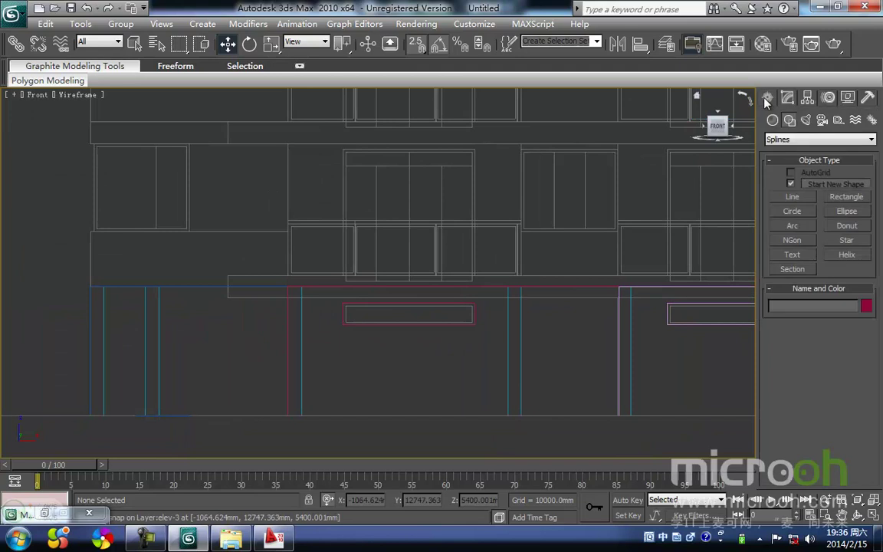
{"action": "left_click", "coordinate": [846, 197]}
{"action": "scroll", "coordinate": [434, 286], "scroll_direction": "up", "scroll_amount": 3}
{"action": "left_click_drag", "start_coordinate": [206, 286], "coordinate": [404, 311]}
{"action": "middle_click_drag", "start_coordinate": [371, 322], "coordinate": [342, 342]}
{"action": "scroll", "coordinate": [342, 342], "scroll_direction": "up", "scroll_amount": 2}
{"action": "middle_click_drag", "start_coordinate": [225, 335], "coordinate": [254, 299]}
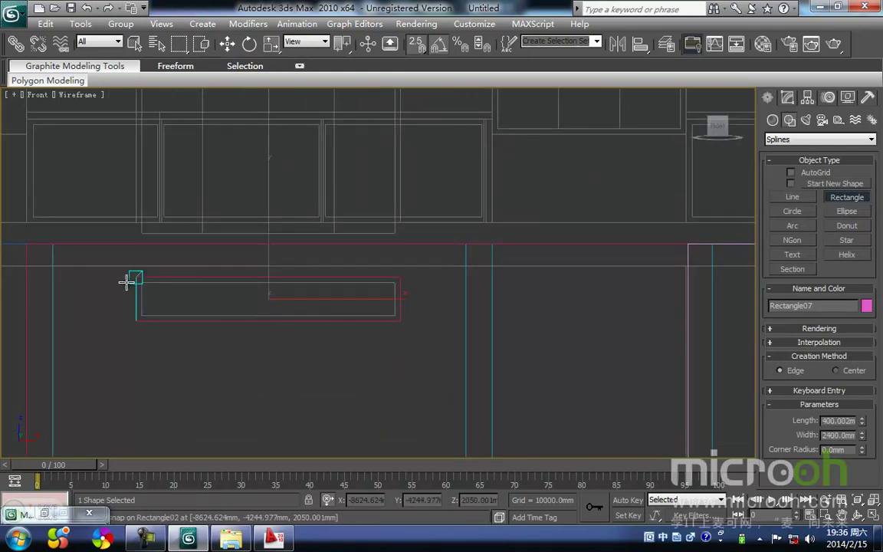
{"action": "left_click_drag", "start_coordinate": [142, 284], "coordinate": [394, 315]}
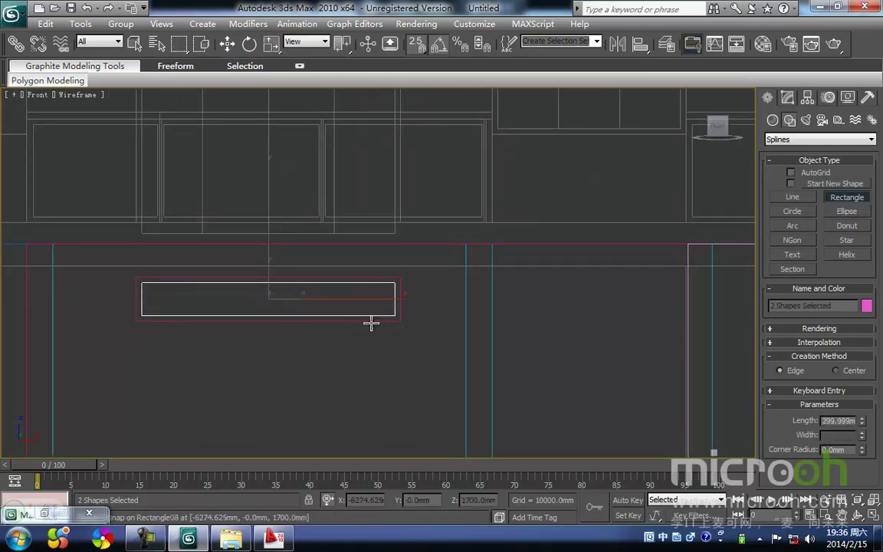
{"action": "right_click", "coordinate": [369, 387]}
{"action": "left_click", "coordinate": [369, 387]}
Step: Extrude the window frame shape 50 mm
{"action": "left_click", "coordinate": [347, 314]}
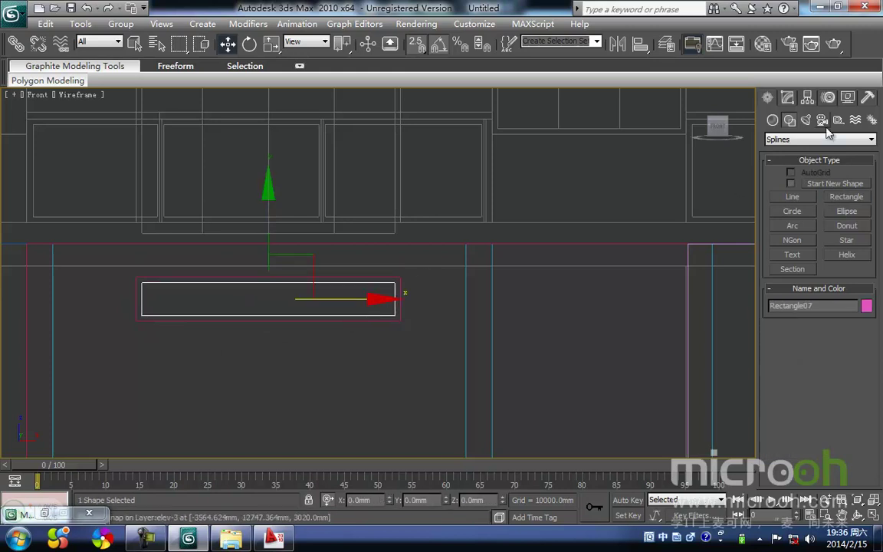
{"action": "left_click", "coordinate": [787, 99]}
{"action": "left_click", "coordinate": [844, 156]}
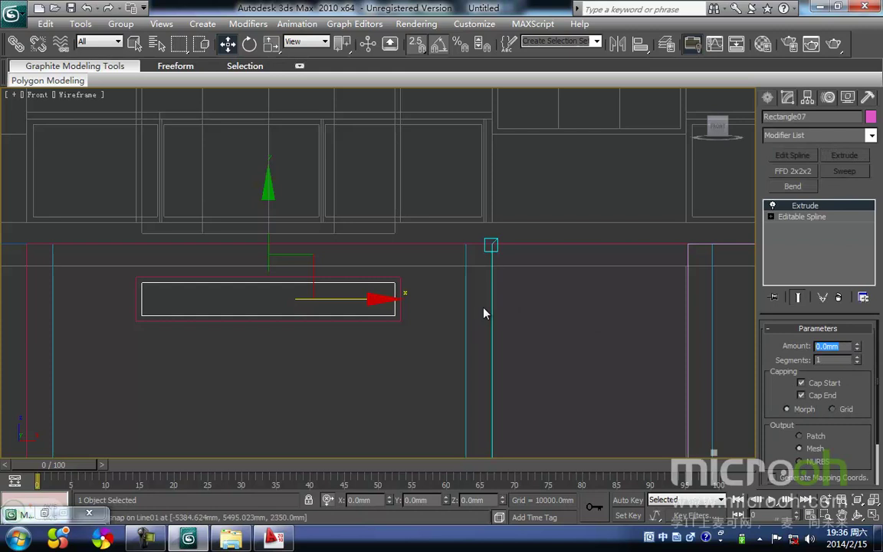
{"action": "middle_click_drag", "start_coordinate": [201, 380], "coordinate": [196, 400]}
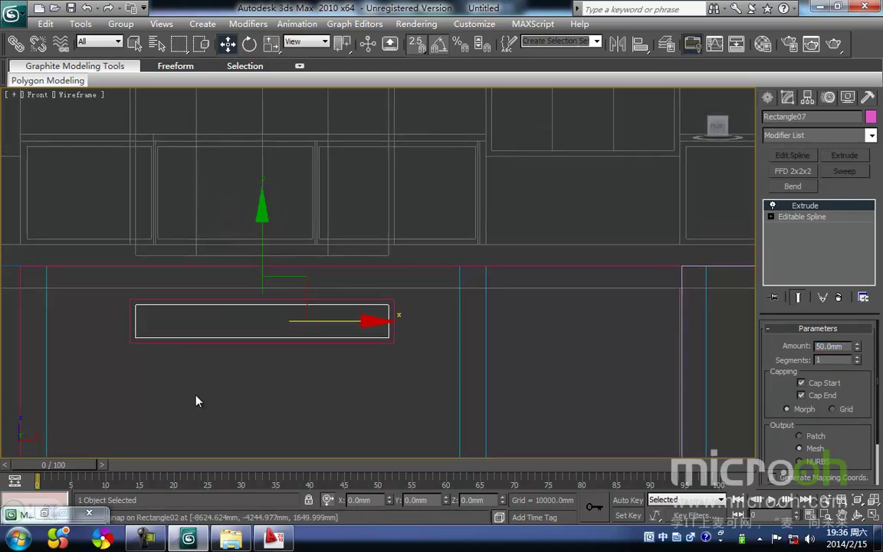
{"action": "left_click", "coordinate": [196, 383]}
Step: Draw a pane rectangle of about 2300 × 300 mm inside the window frame and extrude it 5 mm
{"action": "right_click", "coordinate": [196, 376]}
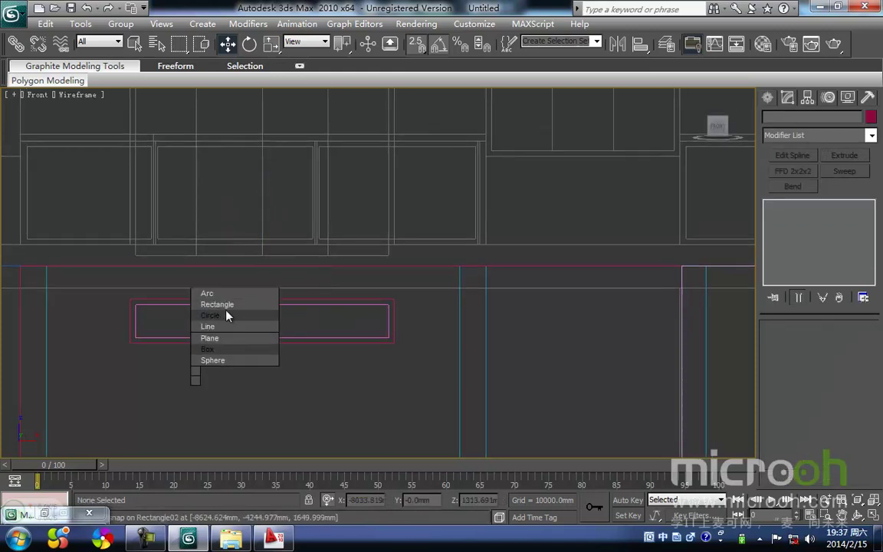
{"action": "left_click", "coordinate": [218, 304]}
{"action": "middle_click_drag", "start_coordinate": [227, 305], "coordinate": [218, 315]}
{"action": "left_click_drag", "start_coordinate": [126, 321], "coordinate": [376, 349]}
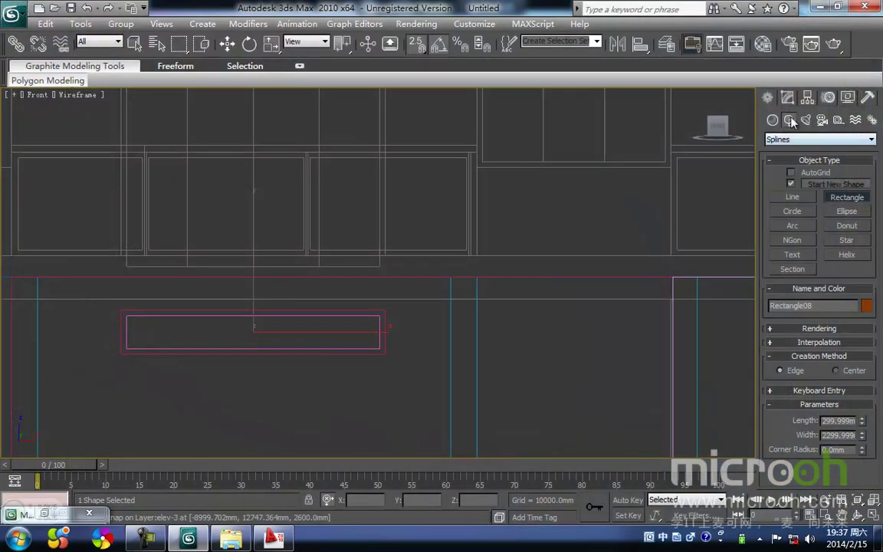
{"action": "left_click", "coordinate": [788, 99]}
{"action": "left_click", "coordinate": [844, 155]}
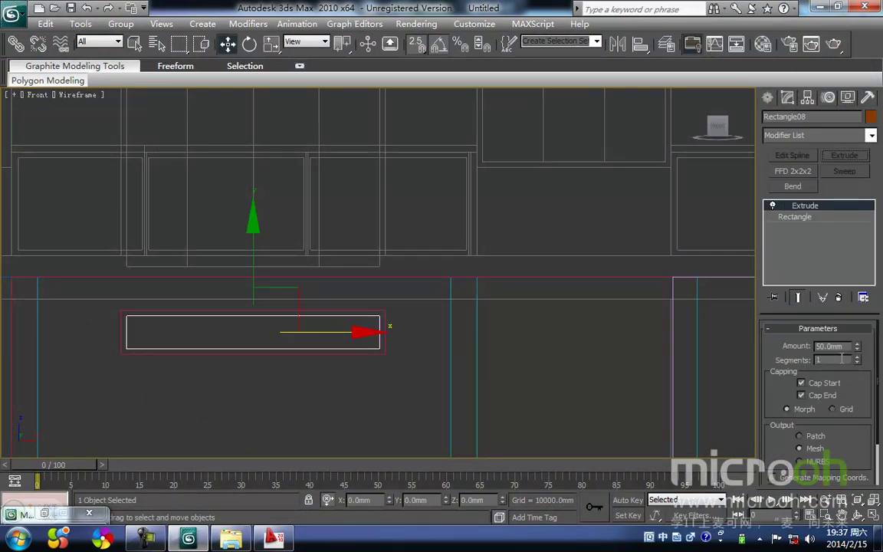
{"action": "type", "text": "5"}
{"action": "key", "text": "Return"}
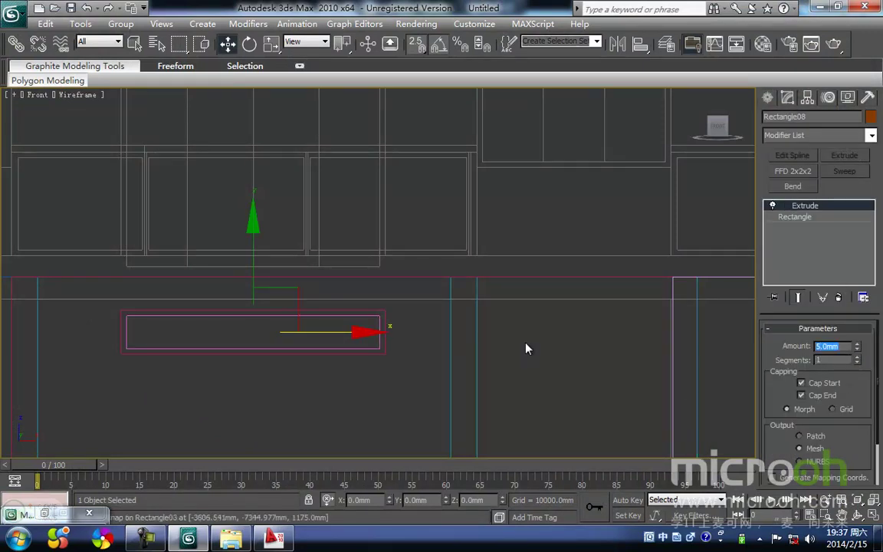
{"action": "left_click", "coordinate": [386, 236]}
Step: Select the window frame and pane together in the top view and lock the selection
{"action": "key", "text": "F3"}
{"action": "key", "text": "F3"}
{"action": "middle_click_drag", "start_coordinate": [318, 241], "coordinate": [349, 197]}
{"action": "key", "text": "t"}
{"action": "key", "text": "z"}
{"action": "key", "text": "Escape"}
{"action": "middle_click_drag", "start_coordinate": [339, 278], "coordinate": [332, 236]}
{"action": "key", "text": "t"}
{"action": "key", "text": "z"}
{"action": "scroll", "coordinate": [339, 236], "scroll_direction": "up", "scroll_amount": 3}
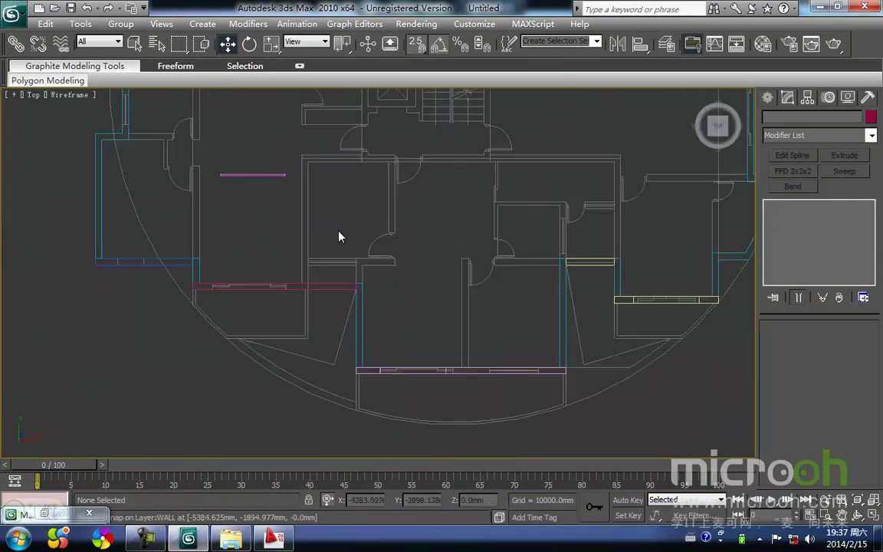
{"action": "left_click_drag", "start_coordinate": [152, 137], "coordinate": [151, 135]}
{"action": "middle_click_drag", "start_coordinate": [216, 192], "coordinate": [279, 233]}
{"action": "key", "text": "space"}
Step: Move the frame and pane along Y into the crimson wall's opening, snapping the frame's outer face to the midpoint of the wall thickness
{"action": "left_click_drag", "start_coordinate": [301, 126], "coordinate": [303, 239]}
{"action": "scroll", "coordinate": [286, 341], "scroll_direction": "up", "scroll_amount": 3}
{"action": "middle_click_drag", "start_coordinate": [286, 342], "coordinate": [355, 228]}
{"action": "scroll", "coordinate": [335, 259], "scroll_direction": "up", "scroll_amount": 3}
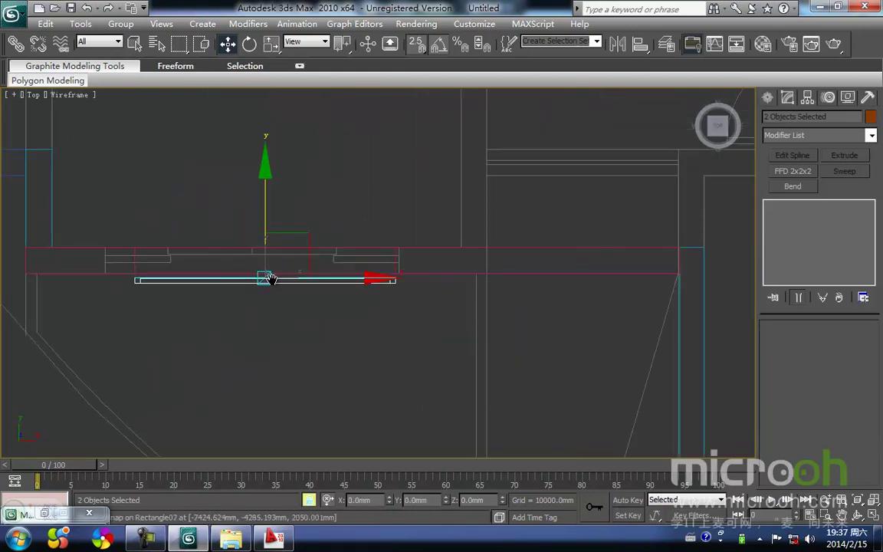
{"action": "middle_click_drag", "start_coordinate": [271, 280], "coordinate": [353, 285]}
{"action": "left_click_drag", "start_coordinate": [212, 288], "coordinate": [214, 264]}
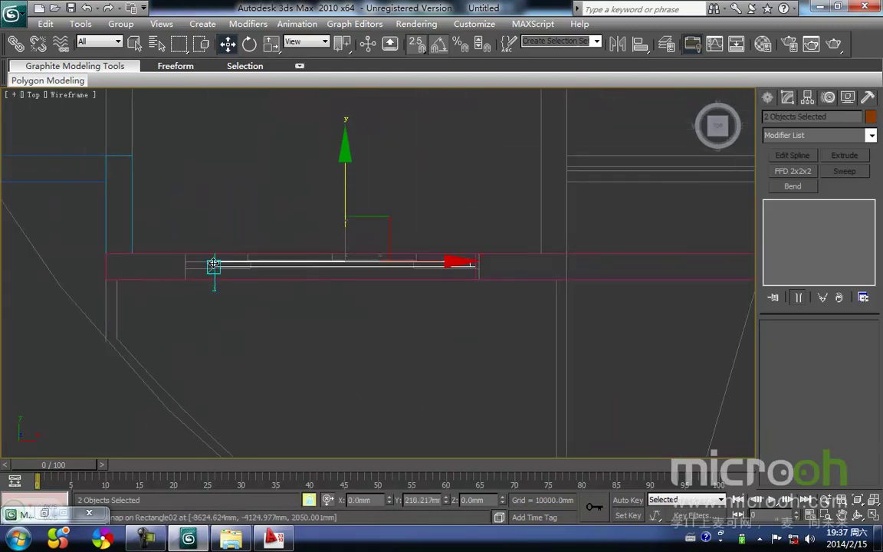
{"action": "scroll", "coordinate": [213, 266], "scroll_direction": "up", "scroll_amount": 8}
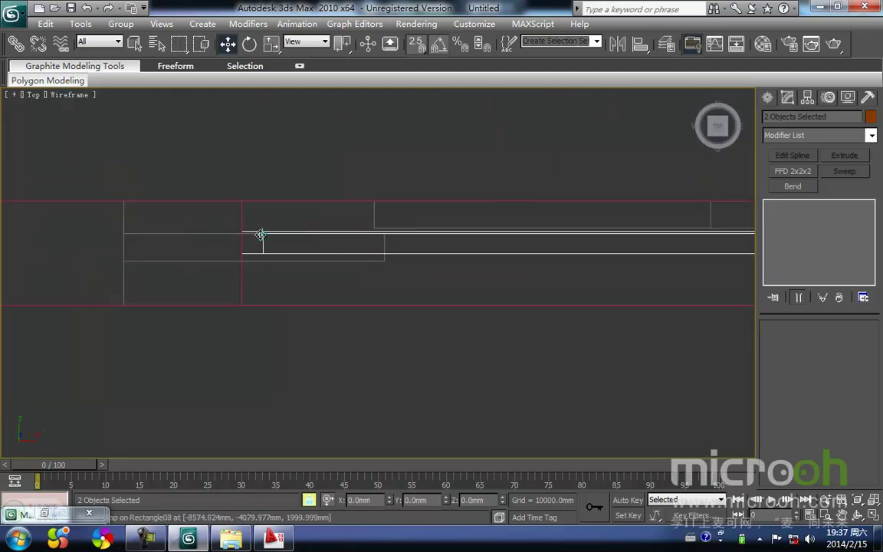
Step: Move the selected frame and pane along Y so the frame is centred in the crimson wall's thickness, and release the selection
{"action": "left_click_drag", "start_coordinate": [240, 242], "coordinate": [241, 253]}
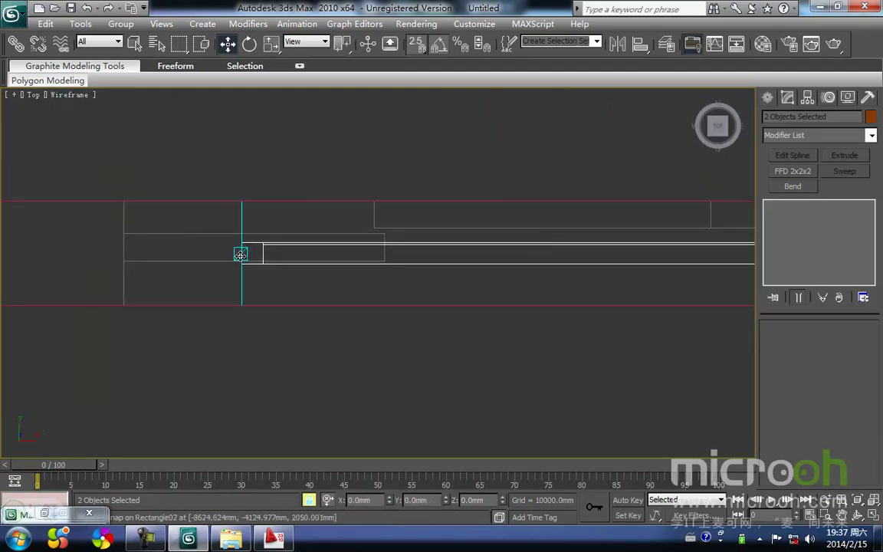
{"action": "key", "text": "space"}
{"action": "left_click", "coordinate": [321, 299]}
Step: Select only the glass pane and move it along Y to the midpoint of the frame's depth
{"action": "left_click", "coordinate": [284, 245]}
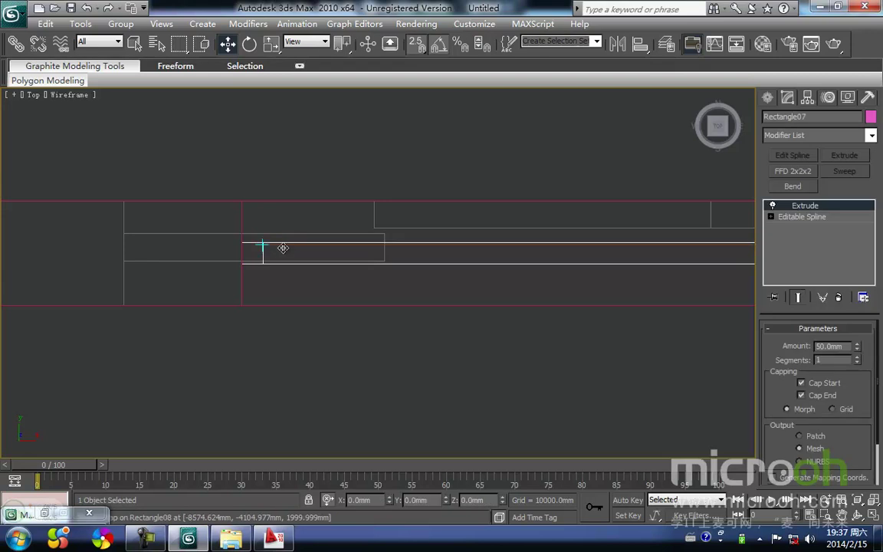
{"action": "left_click", "coordinate": [278, 251]}
{"action": "left_click", "coordinate": [277, 246]}
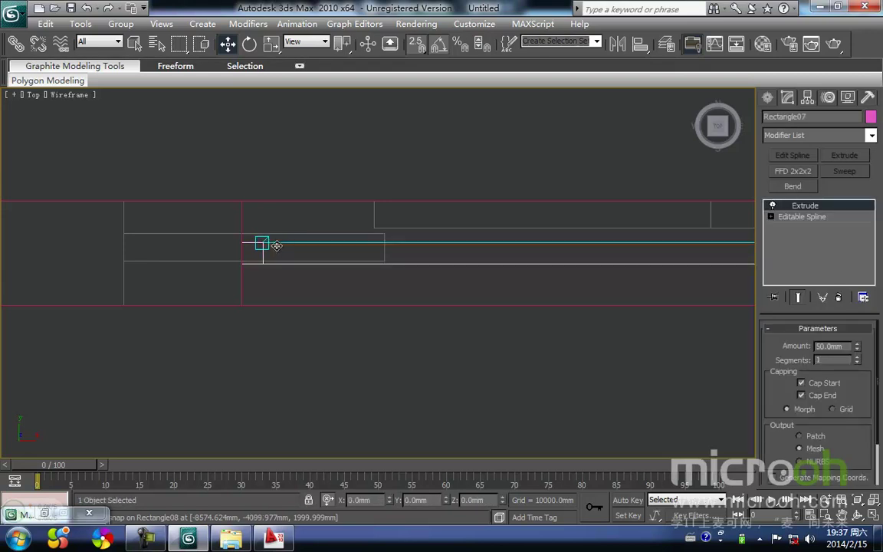
{"action": "left_click", "coordinate": [278, 245]}
{"action": "left_click_drag", "start_coordinate": [260, 245], "coordinate": [264, 255]}
Step: Show the window shaded in the front view and name the second material slot 窗框
{"action": "mouse_move", "coordinate": [317, 254]}
{"action": "middle_mouse_down"}
{"action": "mouse_move", "coordinate": [263, 275]}
{"action": "mouse_move", "coordinate": [299, 276]}
{"action": "middle_mouse_up"}
{"action": "key", "text": "f"}
{"action": "key", "text": "z"}
{"action": "key", "text": "F3"}
{"action": "scroll", "coordinate": [303, 273], "scroll_direction": "down", "scroll_amount": 3}
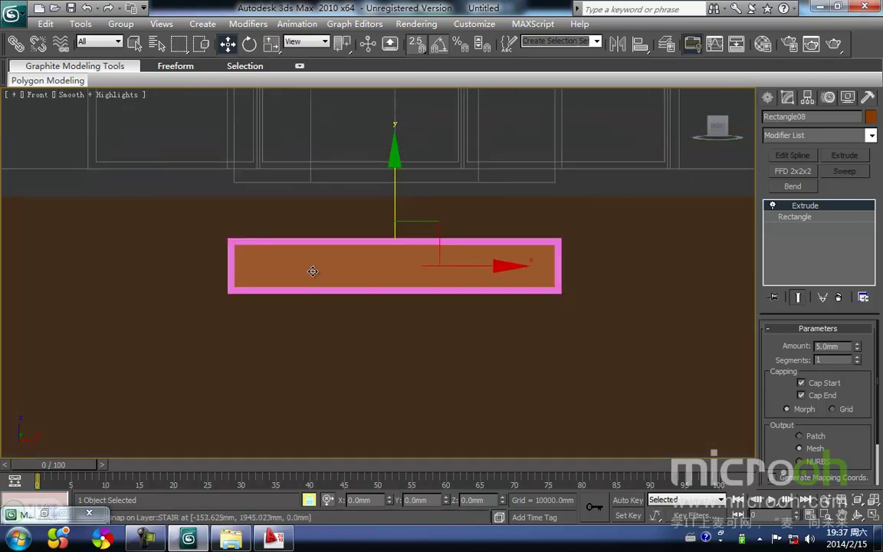
{"action": "key", "text": "m"}
{"action": "left_click", "coordinate": [599, 138]}
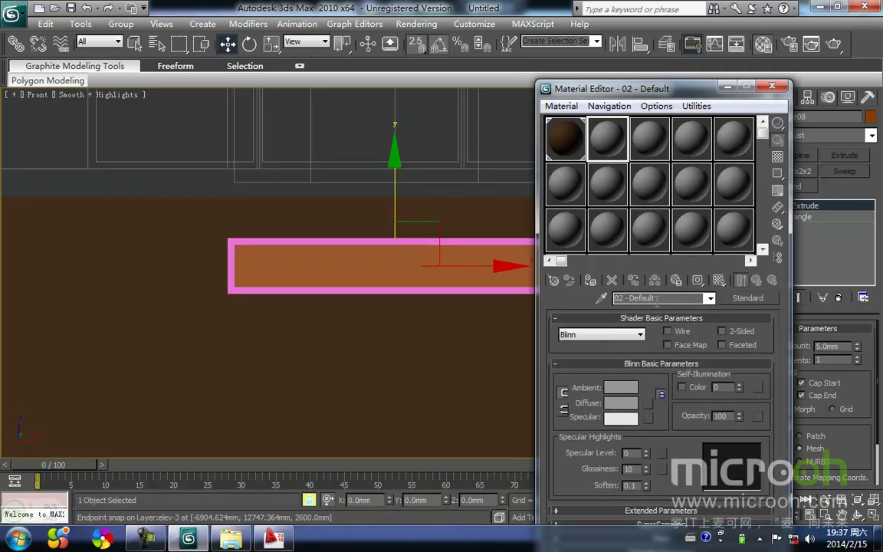
{"action": "type", "text": "chuangk"}
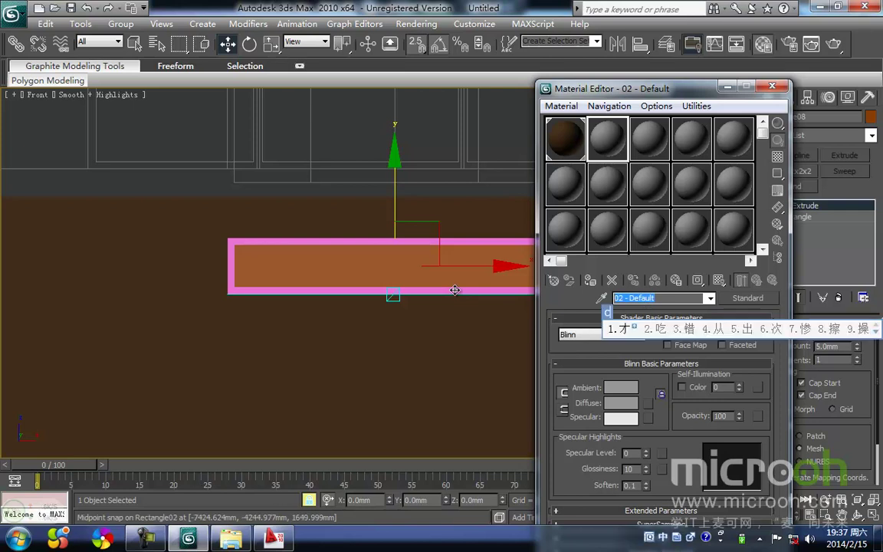
{"action": "key", "text": "space"}
{"action": "key", "text": "Return"}
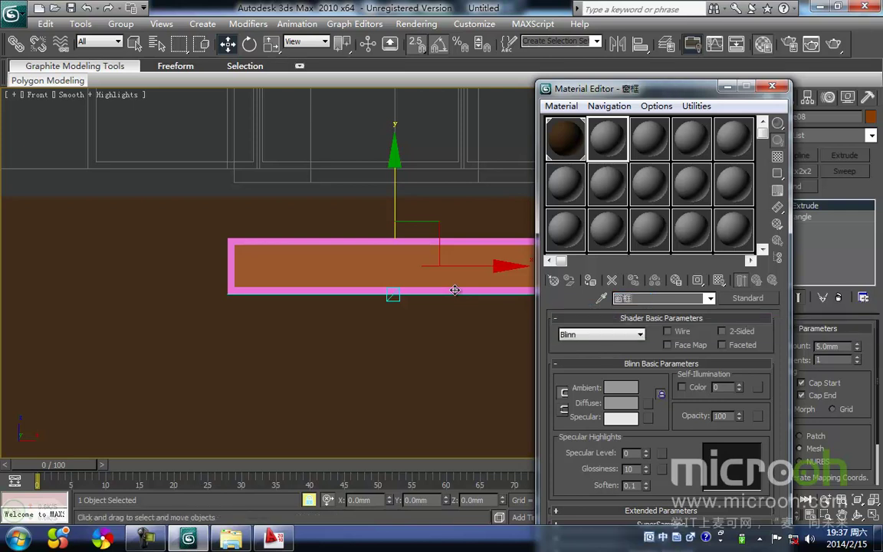
Step: Set the ambient and diffuse colour of the 窗框 material to a very dark teal
{"action": "left_click", "coordinate": [621, 389]}
{"action": "mouse_move", "coordinate": [349, 144]}
{"action": "left_mouse_down"}
{"action": "mouse_move", "coordinate": [347, 179]}
{"action": "mouse_move", "coordinate": [336, 182]}
{"action": "left_mouse_up"}
{"action": "left_click_drag", "start_coordinate": [400, 149], "coordinate": [403, 91]}
{"action": "left_click", "coordinate": [506, 203]}
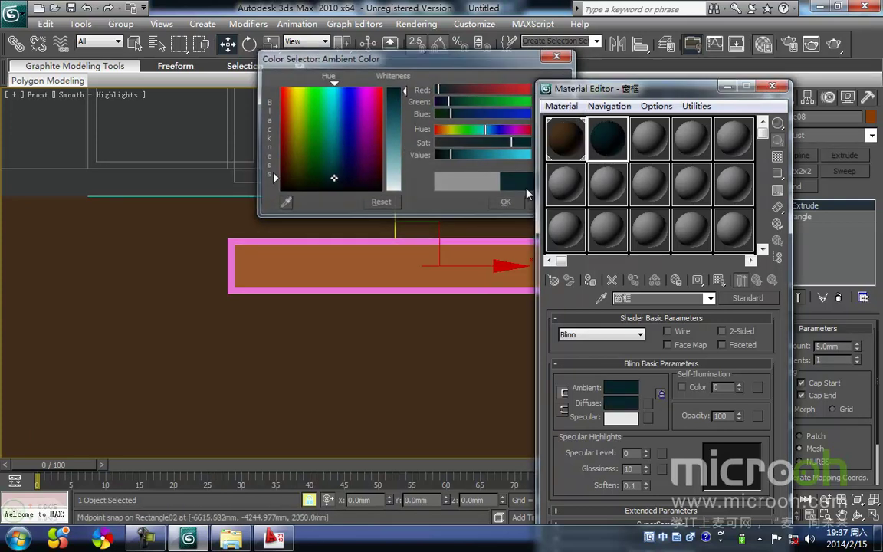
{"action": "left_click", "coordinate": [526, 198]}
Step: Name the third material slot 玻璃 and set its ambient and diffuse colour to a light grey-blue, RGB 131, 165, 173
{"action": "left_click", "coordinate": [650, 142]}
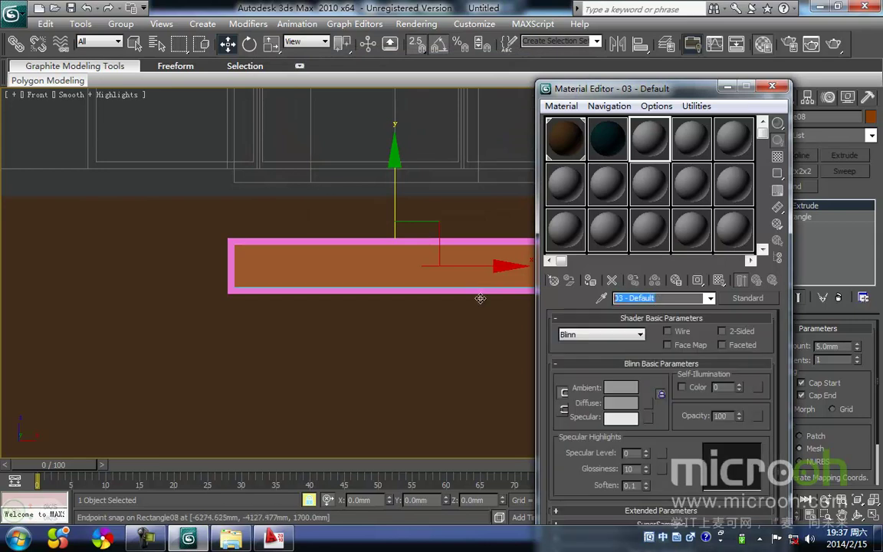
{"action": "type", "text": "boli"}
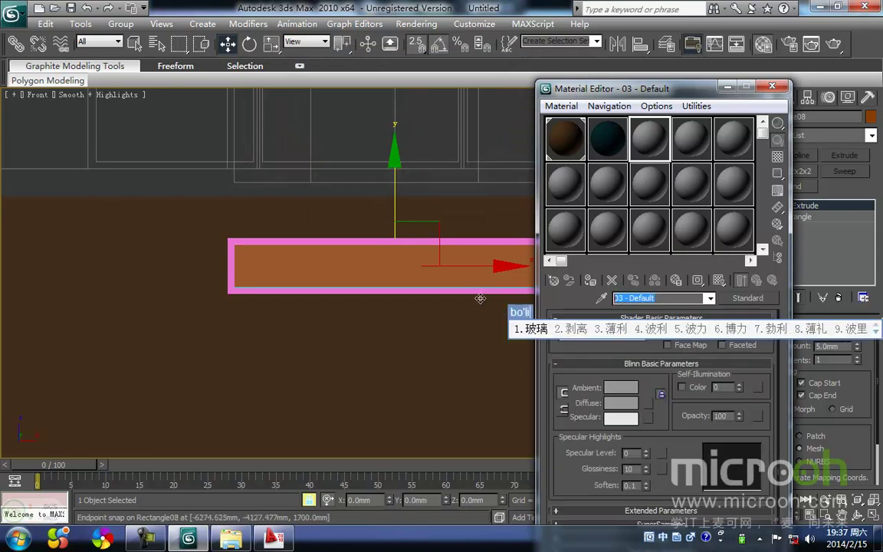
{"action": "key", "text": "space"}
{"action": "key", "text": "Return"}
{"action": "left_click", "coordinate": [623, 388]}
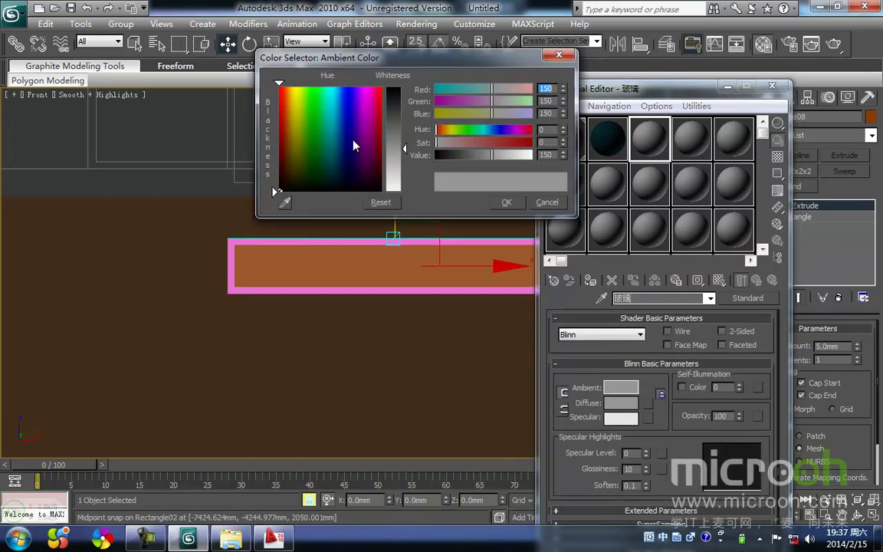
{"action": "left_click", "coordinate": [335, 158]}
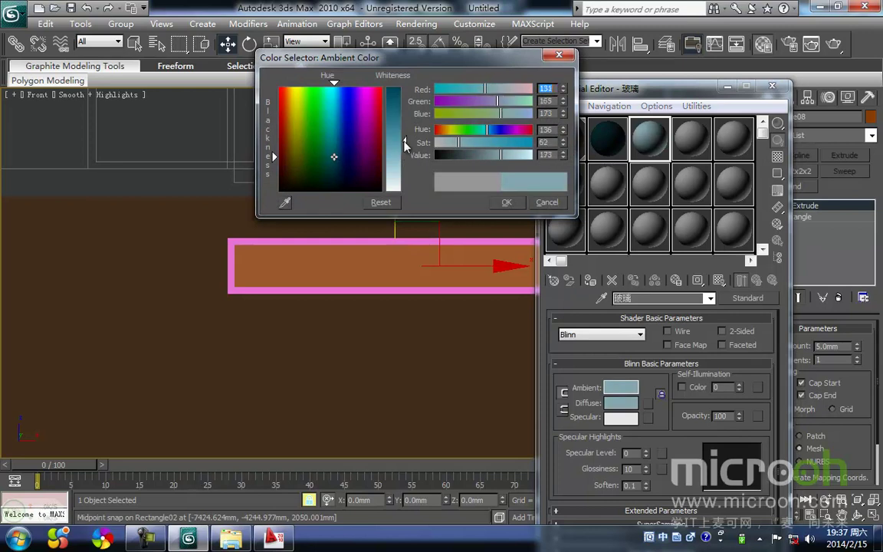
{"action": "left_click", "coordinate": [507, 202]}
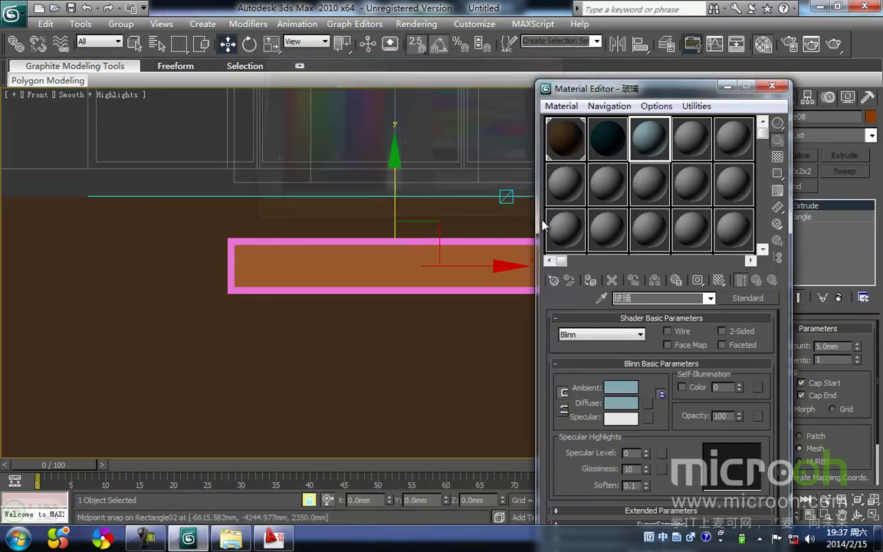
Step: Assign the 玻璃 material to the pane and the 窗框 material to the window frame, and minimize the Material Editor
{"action": "left_click", "coordinate": [591, 280]}
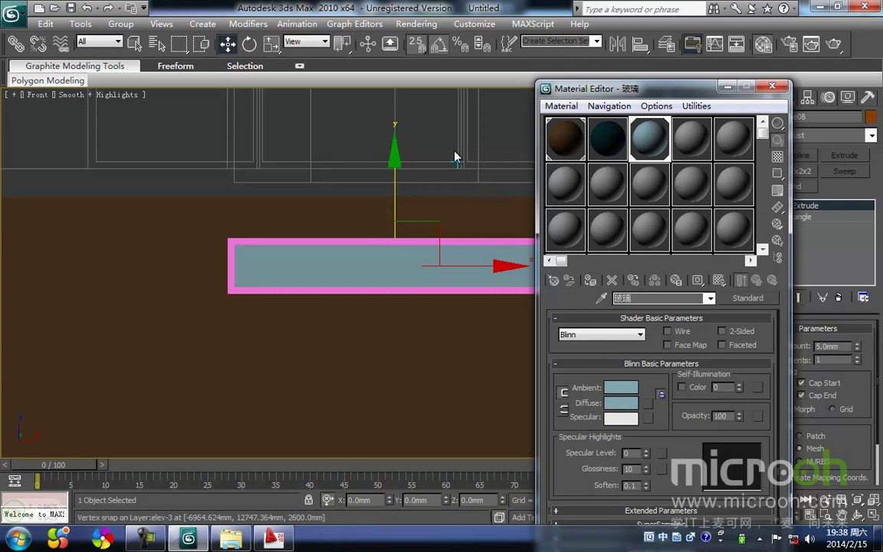
{"action": "left_click", "coordinate": [438, 242]}
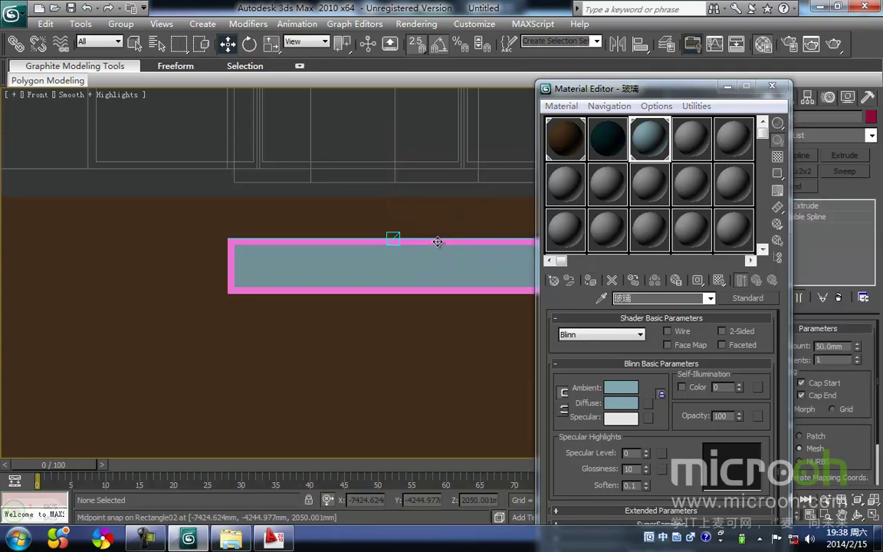
{"action": "left_click", "coordinate": [591, 282]}
{"action": "left_click", "coordinate": [607, 151]}
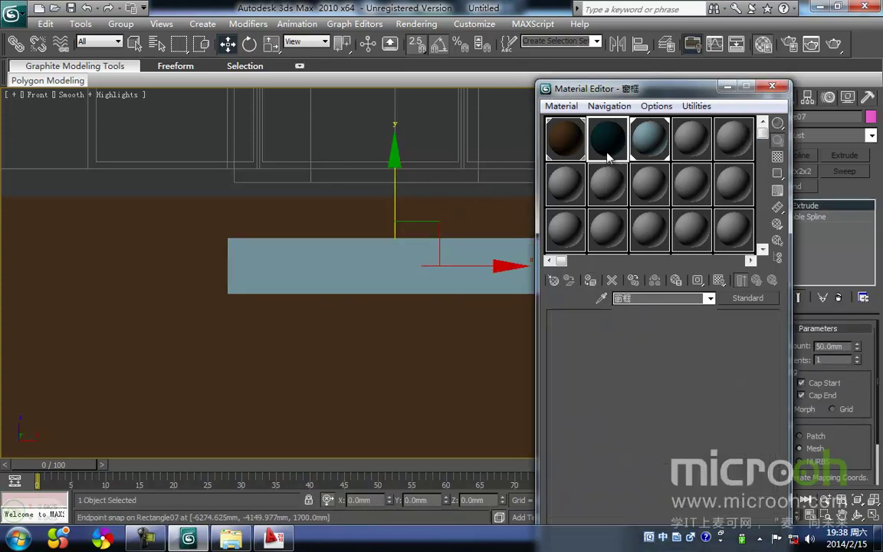
{"action": "left_click", "coordinate": [591, 281]}
{"action": "left_click", "coordinate": [727, 86]}
{"action": "middle_click_drag", "start_coordinate": [613, 161], "coordinate": [508, 220]}
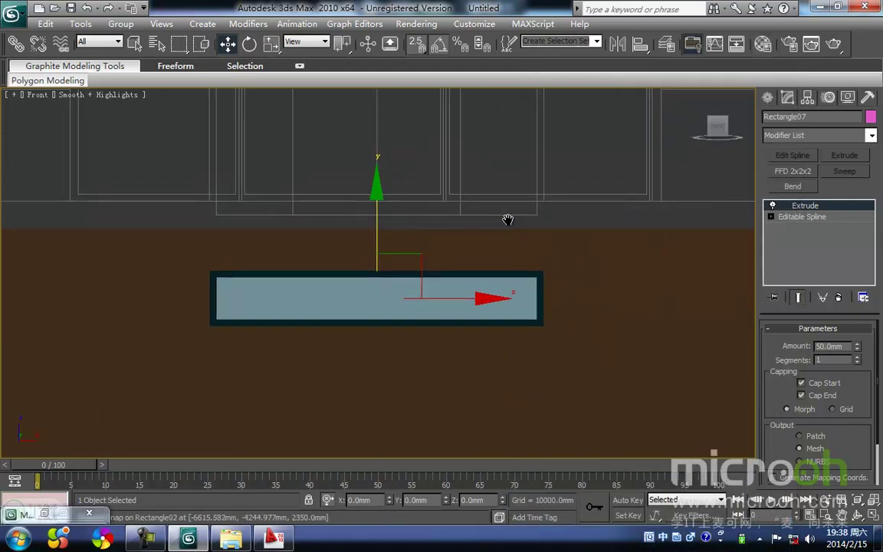
Step: Select the frame and pane together in wireframe and clone them along X as a copy into the middle wall's opening
{"action": "left_click", "coordinate": [476, 188]}
{"action": "key", "text": "F3"}
{"action": "left_click_drag", "start_coordinate": [396, 284], "coordinate": [390, 276]}
{"action": "scroll", "coordinate": [408, 298], "scroll_direction": "down", "scroll_amount": 3}
{"action": "middle_click_drag", "start_coordinate": [408, 297], "coordinate": [168, 267]}
{"action": "key", "text": "space"}
{"action": "left_click_drag", "start_coordinate": [233, 267], "coordinate": [640, 261], "text": "shift"}
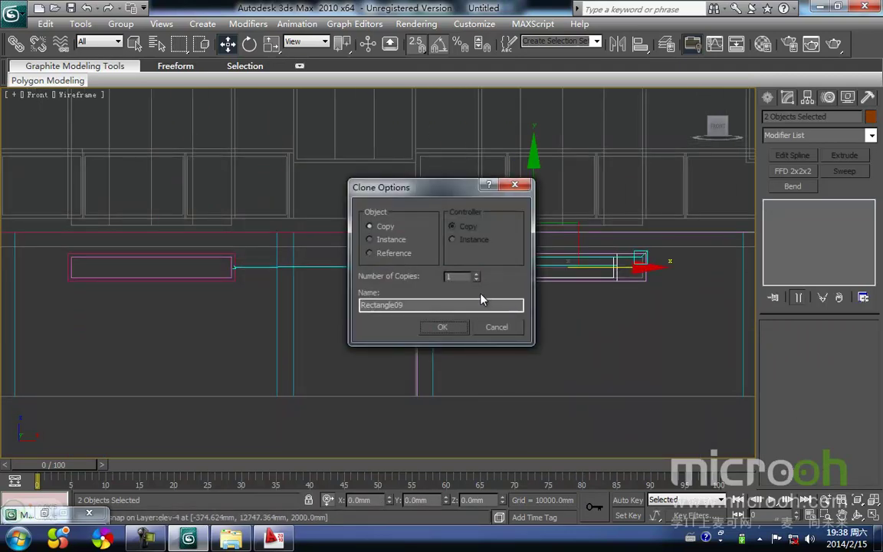
{"action": "left_click", "coordinate": [442, 327]}
{"action": "left_click_drag", "start_coordinate": [466, 283], "coordinate": [478, 281]}
Step: Clone the window again along X as an instance and snap it to the opening in the yellow-outlined wall
{"action": "middle_click_drag", "start_coordinate": [479, 282], "coordinate": [269, 301]}
{"action": "scroll", "coordinate": [268, 301], "scroll_direction": "down", "scroll_amount": 2}
{"action": "left_click_drag", "start_coordinate": [336, 275], "coordinate": [606, 295], "text": "shift"}
{"action": "left_click", "coordinate": [370, 239]}
{"action": "left_click", "coordinate": [443, 326]}
{"action": "scroll", "coordinate": [617, 292], "scroll_direction": "up", "scroll_amount": 4}
{"action": "middle_click_drag", "start_coordinate": [507, 304], "coordinate": [334, 290]}
{"action": "left_click_drag", "start_coordinate": [334, 289], "coordinate": [474, 294]}
{"action": "scroll", "coordinate": [467, 292], "scroll_direction": "down", "scroll_amount": 2}
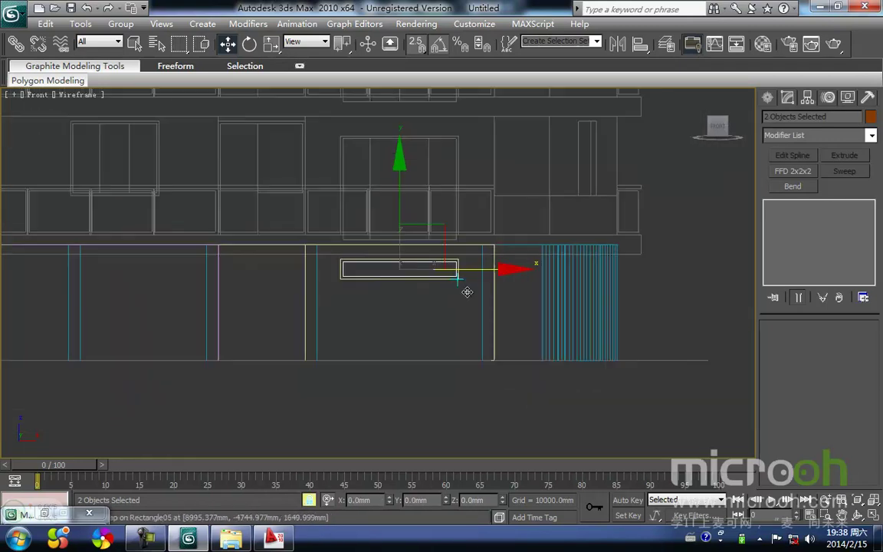
Step: Select the yellow wall's window copy in the top view and move it along Y to the midpoint of that wall's thickness
{"action": "key", "text": "t"}
{"action": "scroll", "coordinate": [455, 298], "scroll_direction": "up", "scroll_amount": 2}
{"action": "left_click", "coordinate": [445, 286]}
{"action": "left_click_drag", "start_coordinate": [519, 277], "coordinate": [241, 207]}
{"action": "key", "text": "space"}
{"action": "scroll", "coordinate": [301, 338], "scroll_direction": "up", "scroll_amount": 3}
{"action": "middle_click_drag", "start_coordinate": [259, 193], "coordinate": [290, 244]}
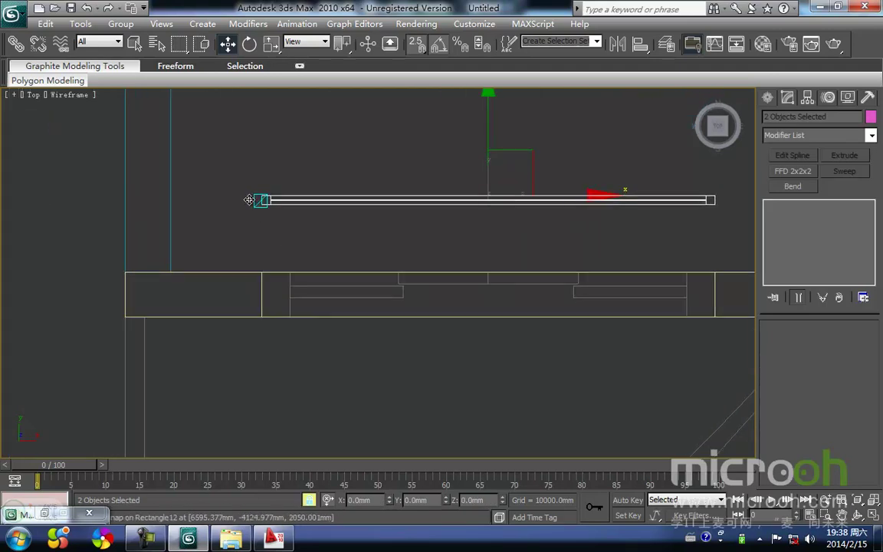
{"action": "left_click_drag", "start_coordinate": [252, 200], "coordinate": [255, 281]}
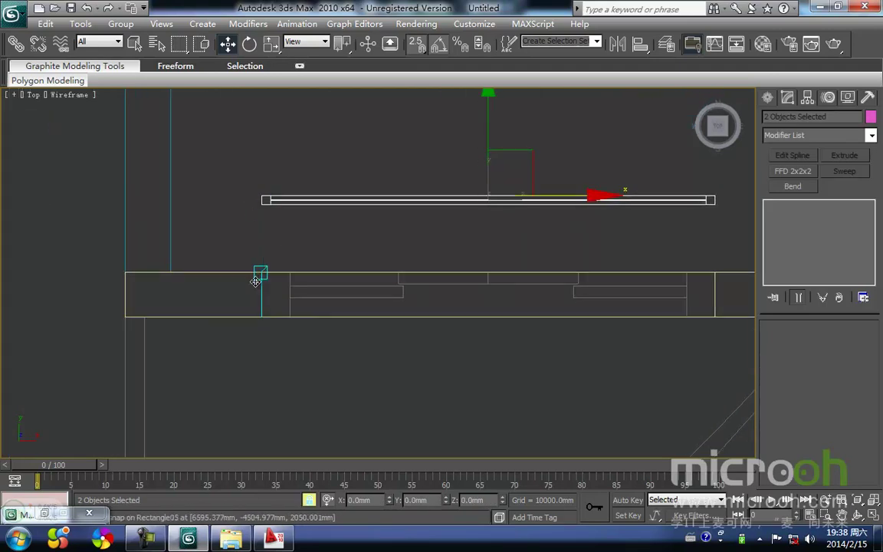
{"action": "left_click_drag", "start_coordinate": [256, 201], "coordinate": [261, 294]}
Step: Move the middle window copy along Y into the lilac wall's opening in the top view
{"action": "scroll", "coordinate": [251, 248], "scroll_direction": "down", "scroll_amount": 3}
{"action": "middle_click_drag", "start_coordinate": [153, 241], "coordinate": [332, 254]}
{"action": "scroll", "coordinate": [333, 255], "scroll_direction": "down", "scroll_amount": 3}
{"action": "middle_click_drag", "start_coordinate": [148, 262], "coordinate": [303, 226]}
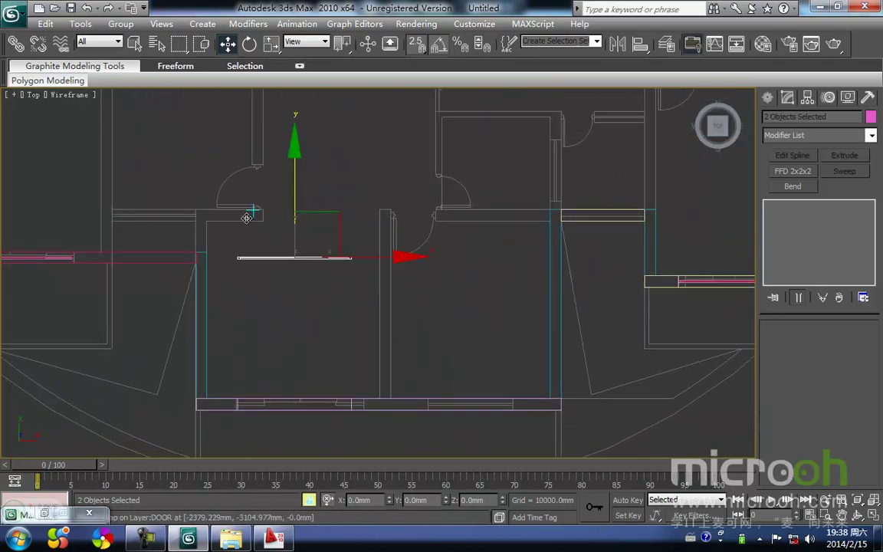
{"action": "mouse_move", "coordinate": [250, 392]}
{"action": "middle_mouse_down"}
{"action": "mouse_move", "coordinate": [262, 253]}
{"action": "mouse_move", "coordinate": [314, 280]}
{"action": "mouse_move", "coordinate": [372, 355]}
{"action": "mouse_move", "coordinate": [414, 376]}
{"action": "mouse_move", "coordinate": [394, 390]}
{"action": "middle_mouse_up"}
{"action": "scroll", "coordinate": [259, 257], "scroll_direction": "up", "scroll_amount": 6}
Step: Examine the shaded ground floor and its three windows from the front and from an angled view
{"action": "key", "text": "f"}
{"action": "scroll", "coordinate": [353, 295], "scroll_direction": "down", "scroll_amount": 6}
{"action": "key", "text": "F3"}
{"action": "left_click", "coordinate": [391, 386]}
{"action": "scroll", "coordinate": [390, 383], "scroll_direction": "down", "scroll_amount": 2}
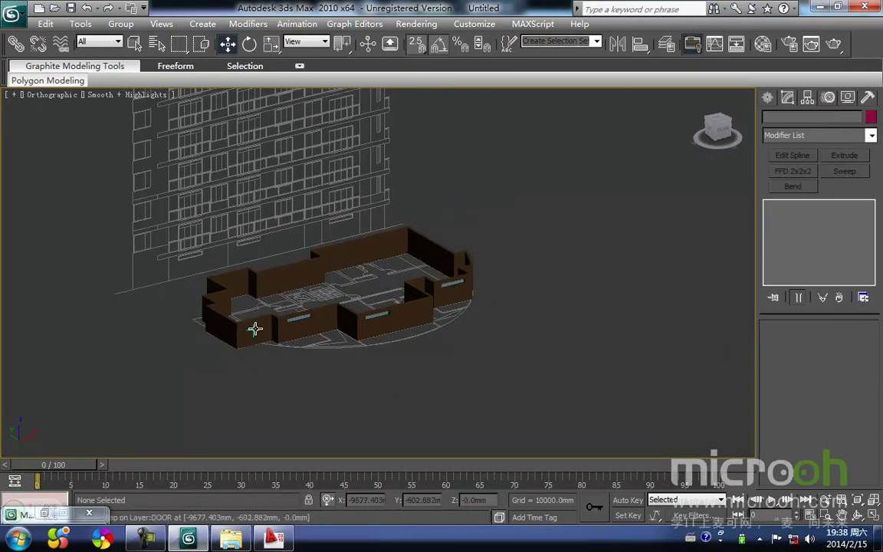
{"action": "middle_click_drag", "start_coordinate": [437, 376], "coordinate": [376, 293], "text": "alt"}
{"action": "key", "text": "f"}
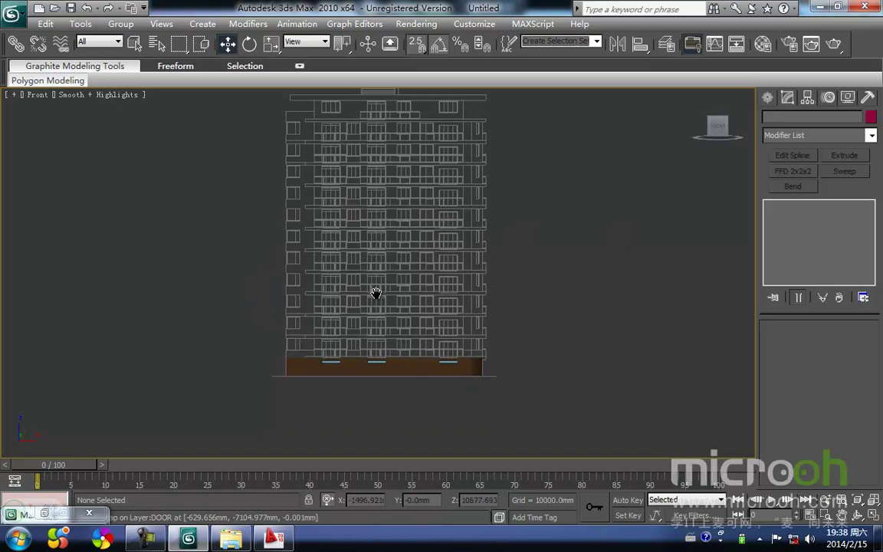